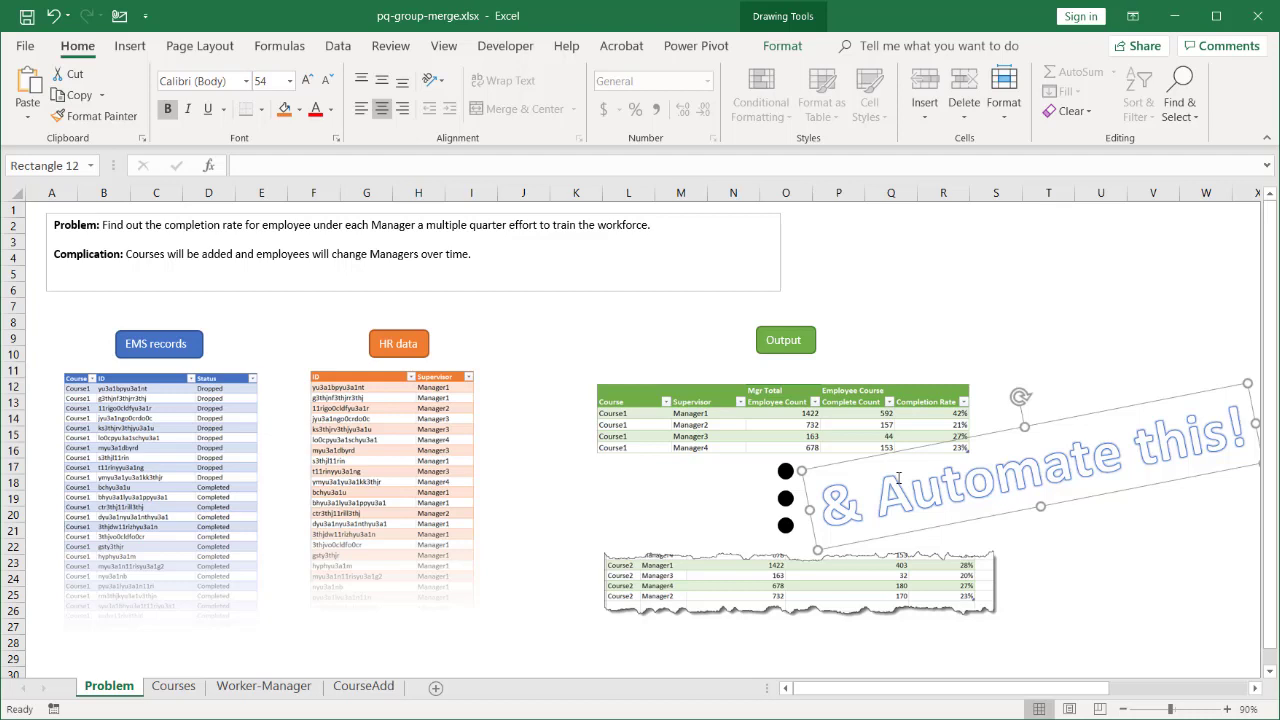
- Review the source data on the Courses and Worker-Manager sheets against the required output on the Problem sheet
{"action": "left_click", "coordinate": [185, 692]}
{"action": "left_click", "coordinate": [243, 688]}
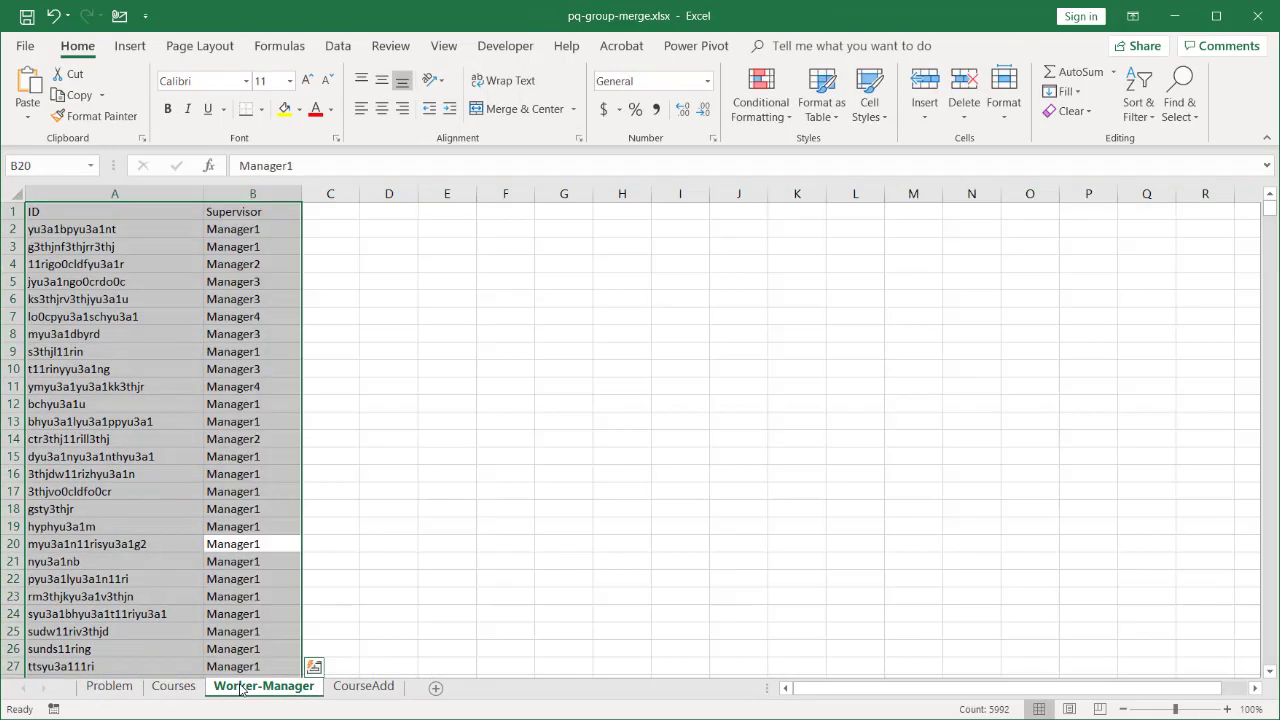
{"action": "left_click", "coordinate": [176, 687]}
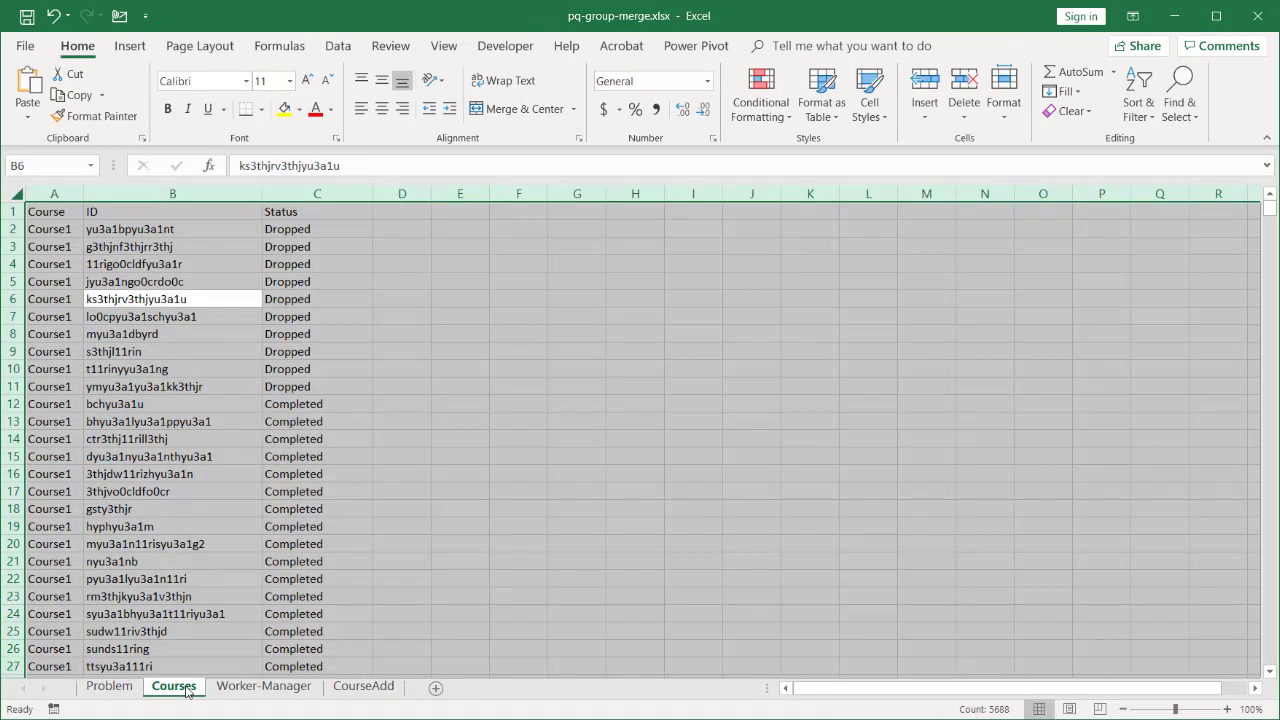
{"action": "left_click", "coordinate": [112, 688]}
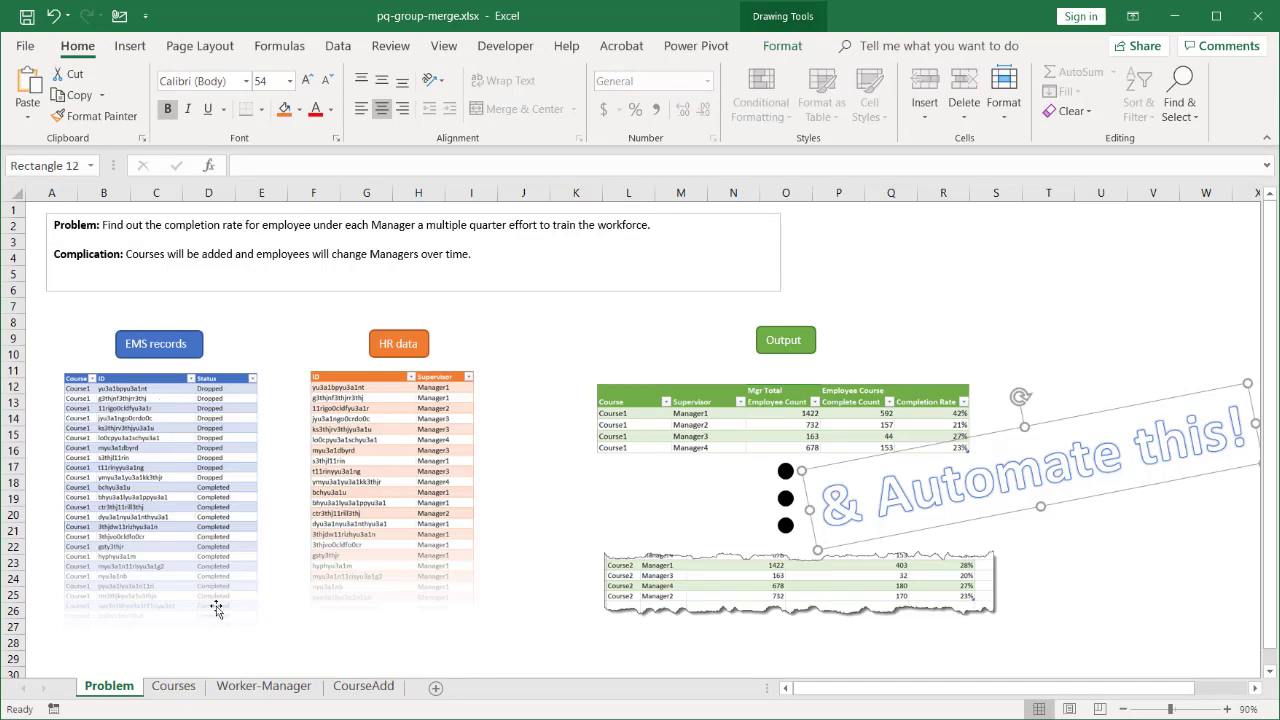
{"action": "left_click", "coordinate": [264, 687]}
- Convert the data on the Courses sheet into a table with headers and name it wrk_status
{"action": "left_click", "coordinate": [172, 688]}
{"action": "left_click", "coordinate": [118, 424]}
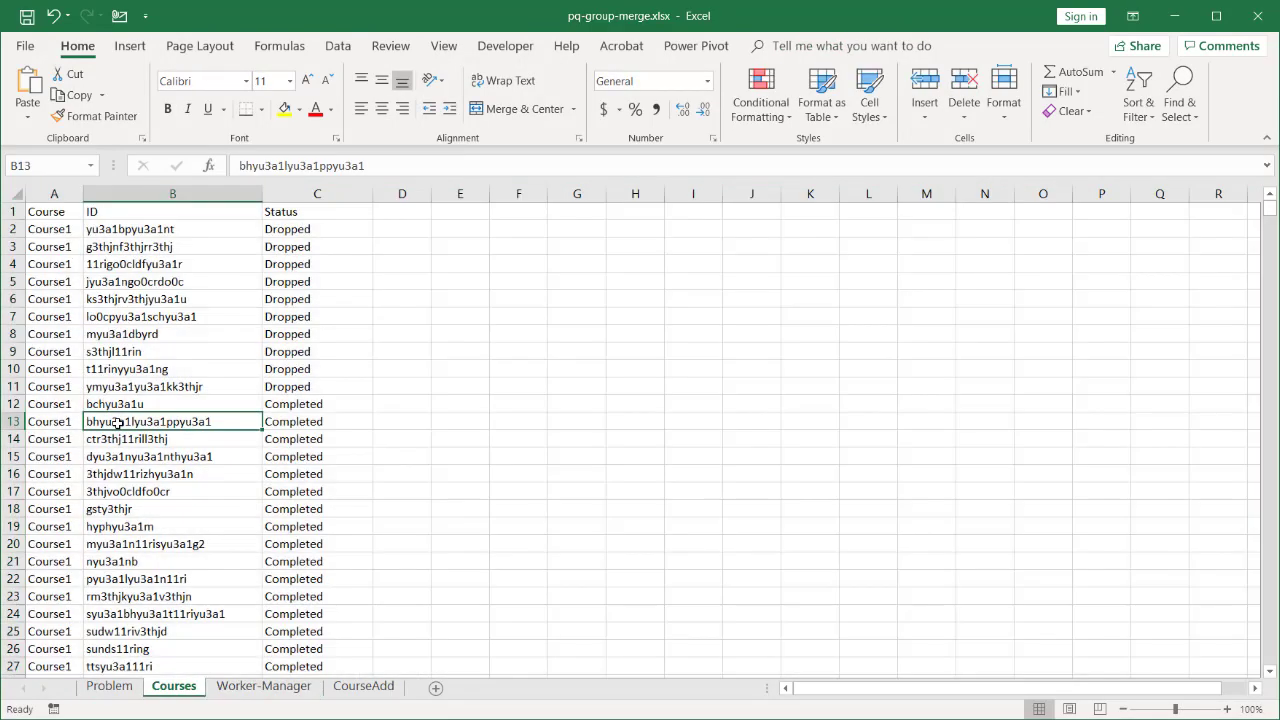
{"action": "left_click", "coordinate": [130, 46]}
{"action": "left_click", "coordinate": [162, 90]}
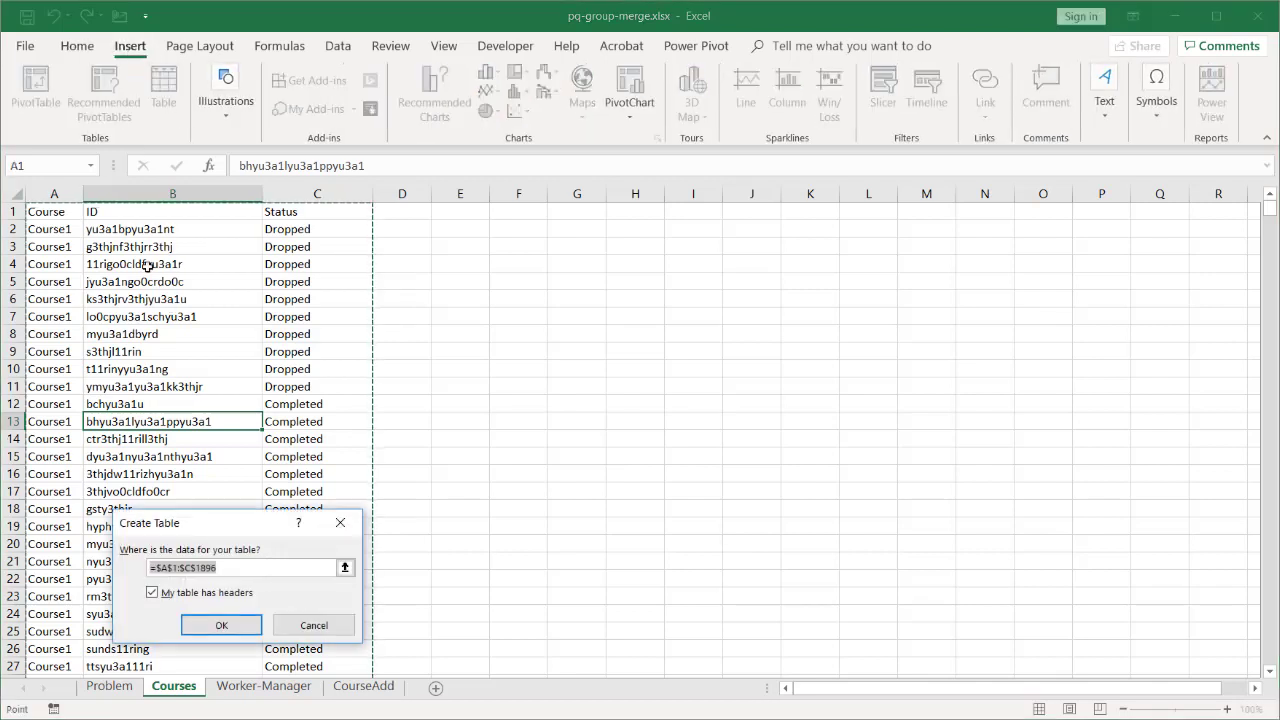
{"action": "left_click", "coordinate": [222, 624]}
{"action": "left_click", "coordinate": [56, 98]}
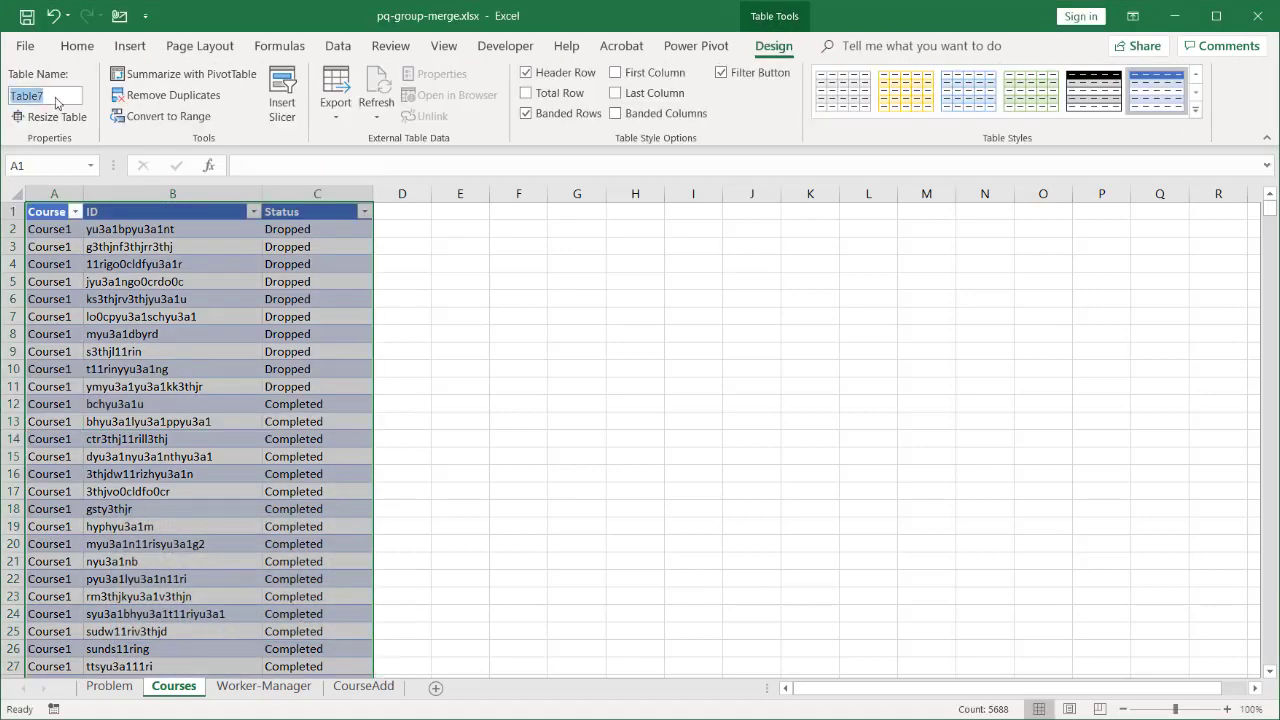
{"action": "type", "text": "wrk_status"}
{"action": "key", "text": "Return"}
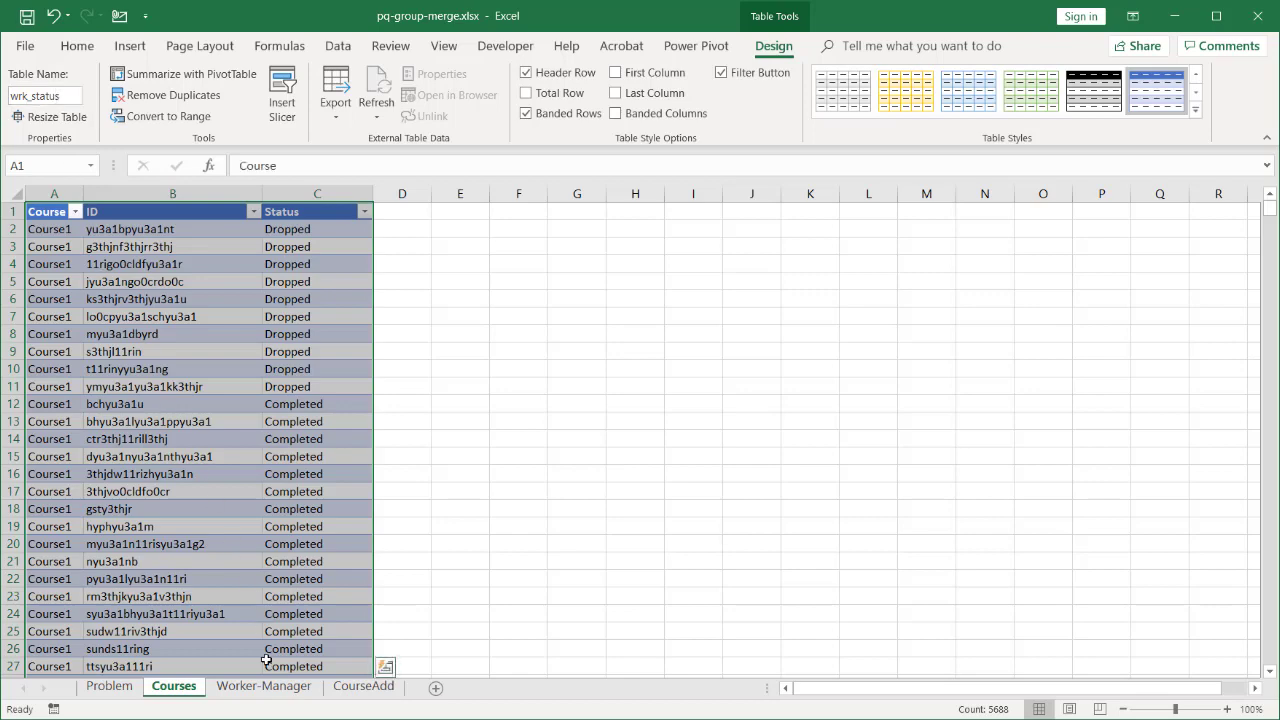
- Convert the data on the Worker-Manager sheet into a table with headers and name it wrk_mgr
{"action": "left_click", "coordinate": [265, 688]}
{"action": "left_click", "coordinate": [157, 481]}
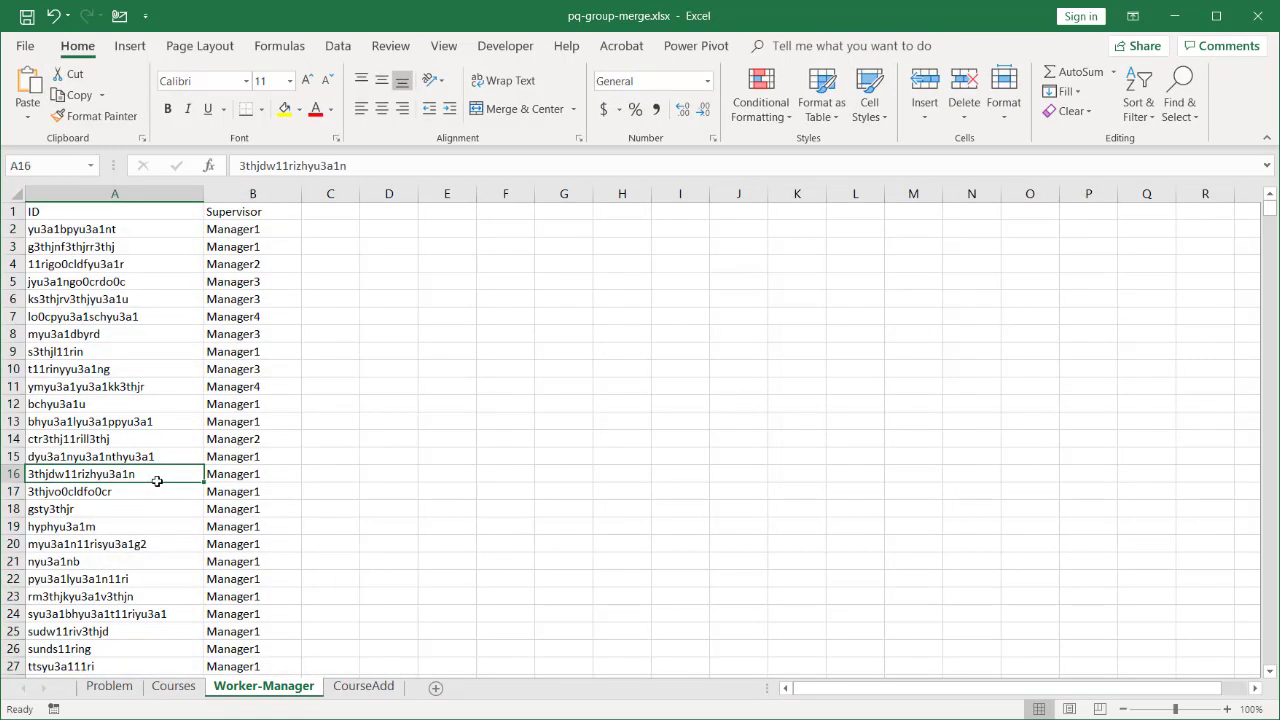
{"action": "left_click", "coordinate": [130, 46]}
{"action": "left_click", "coordinate": [157, 88]}
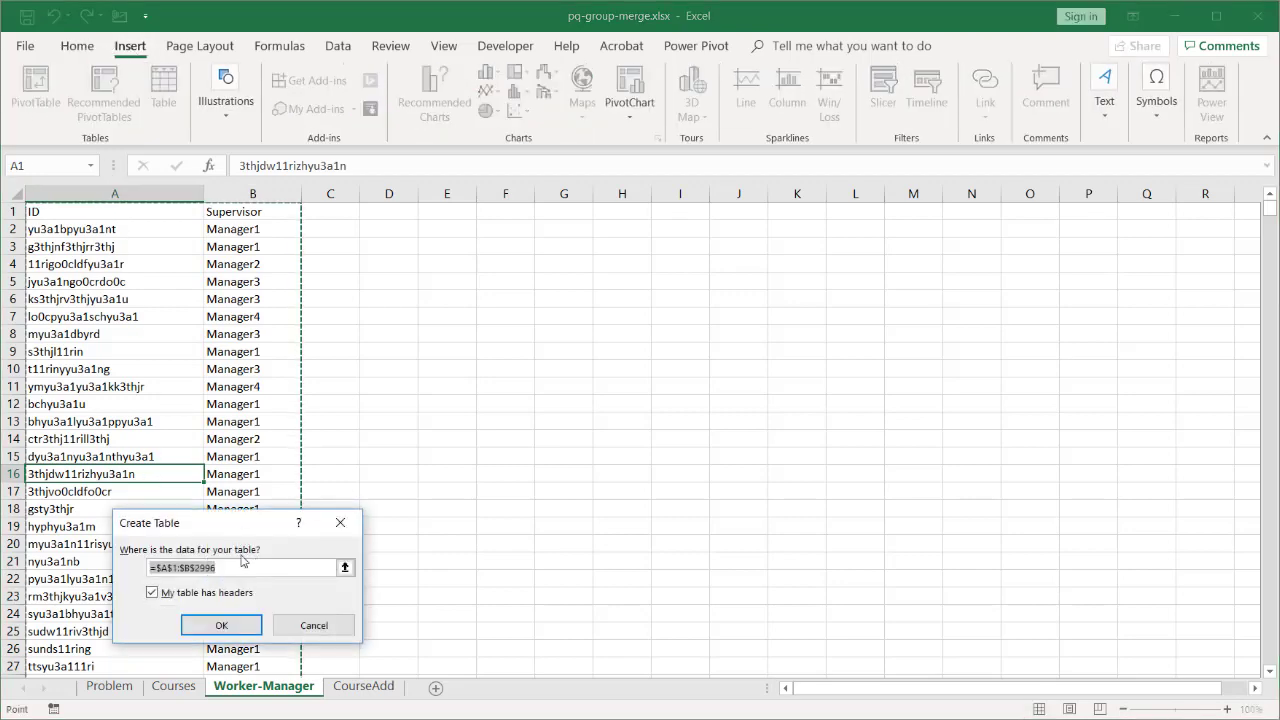
{"action": "left_click", "coordinate": [246, 620]}
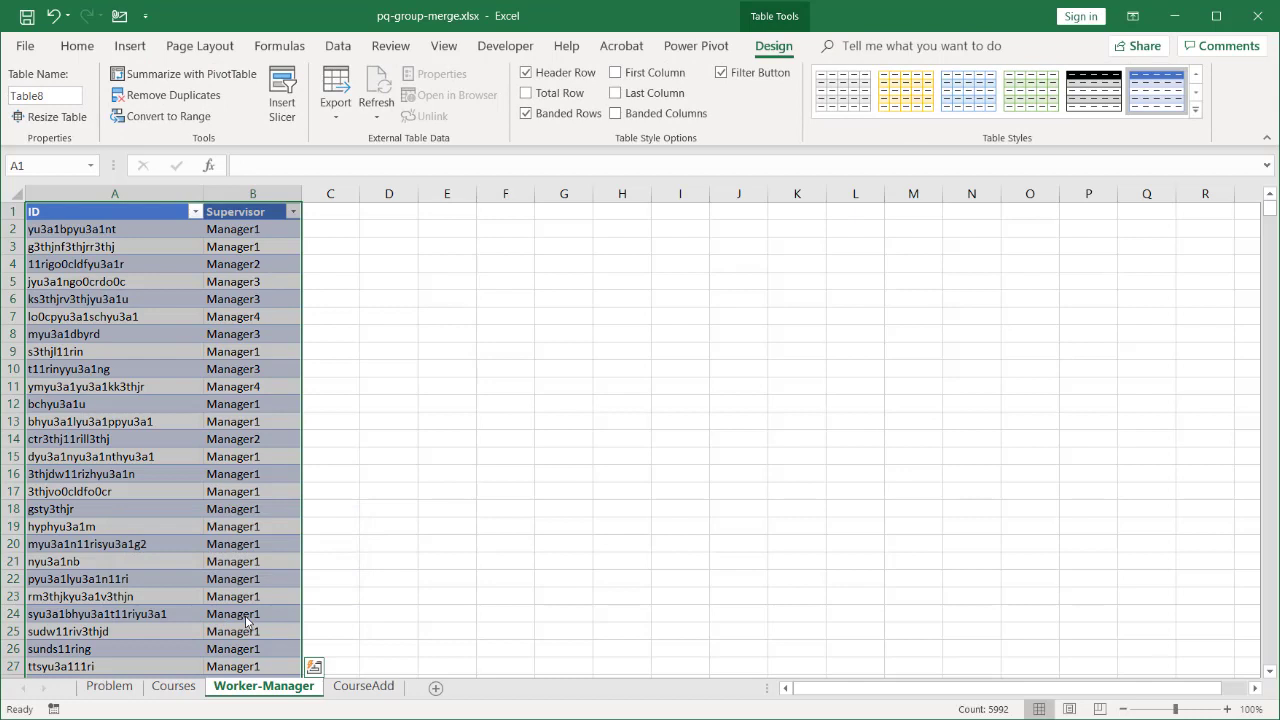
{"action": "left_click", "coordinate": [50, 96]}
{"action": "type", "text": "wrk_mgr"}
{"action": "key", "text": "Return"}
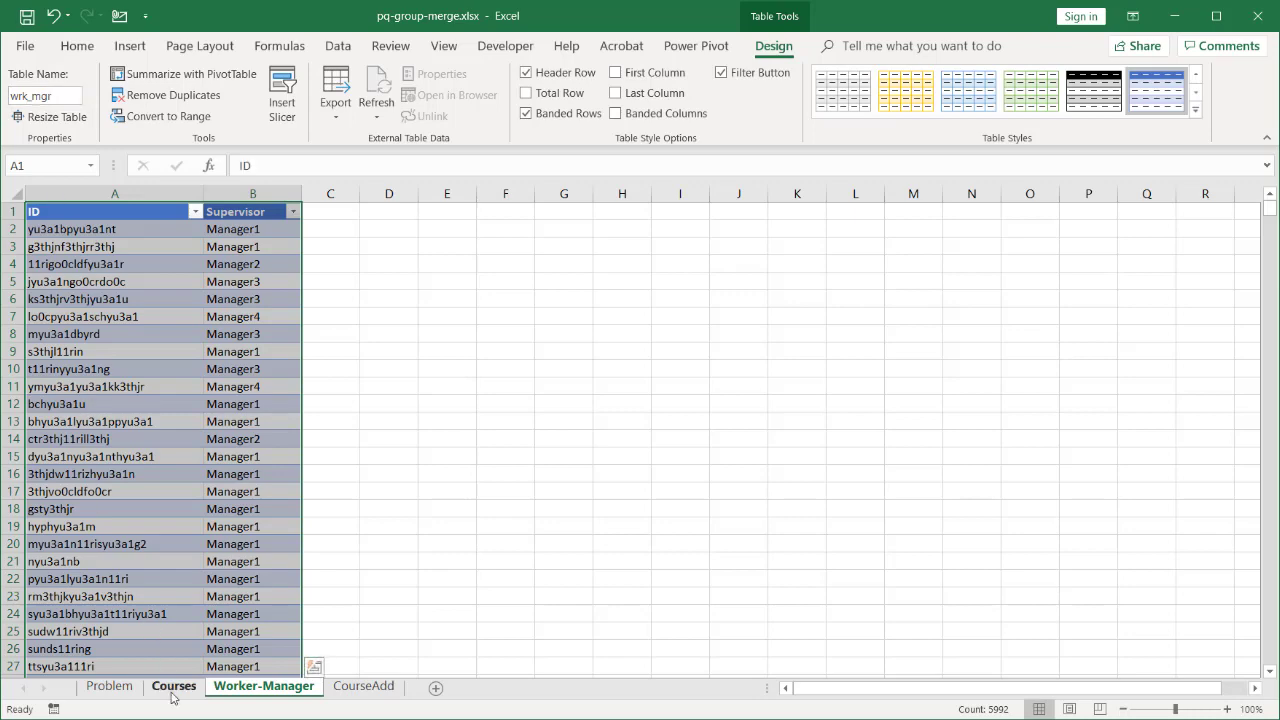
- Bring the wrk_status table on the Courses sheet into Power Query and load it as a connection only
{"action": "left_click", "coordinate": [172, 689]}
{"action": "left_click", "coordinate": [176, 556]}
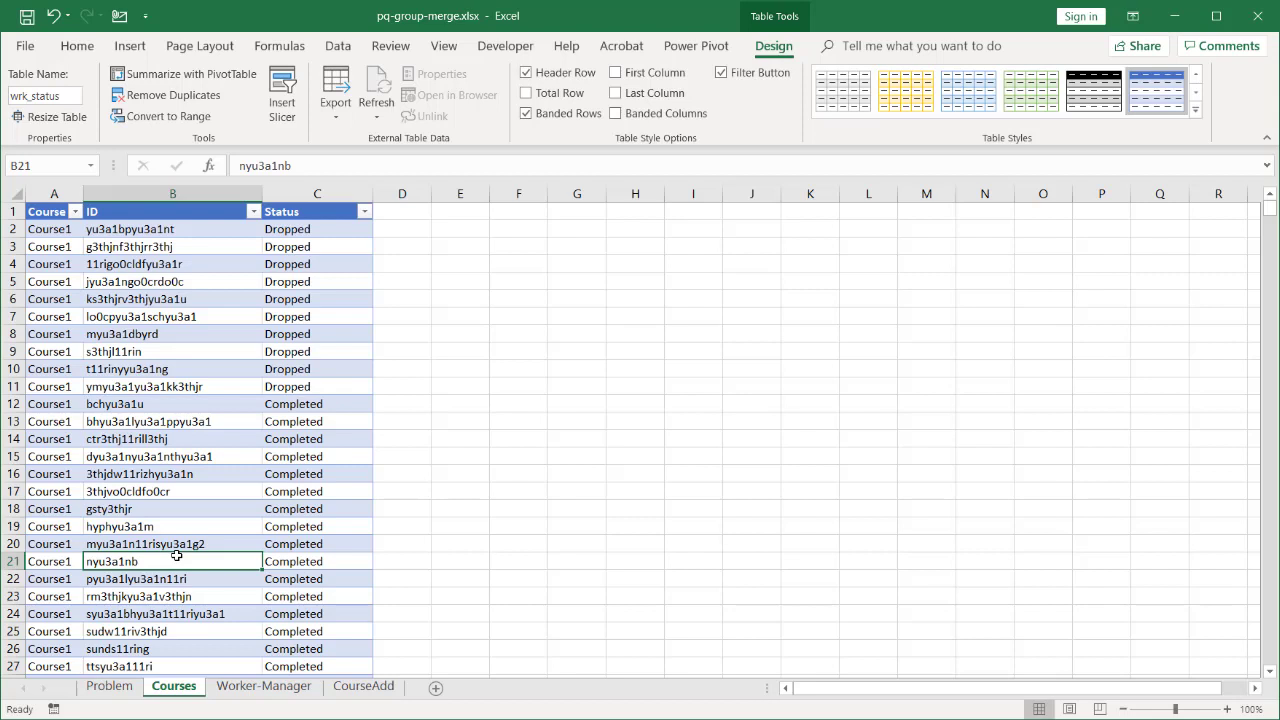
{"action": "left_click", "coordinate": [340, 48]}
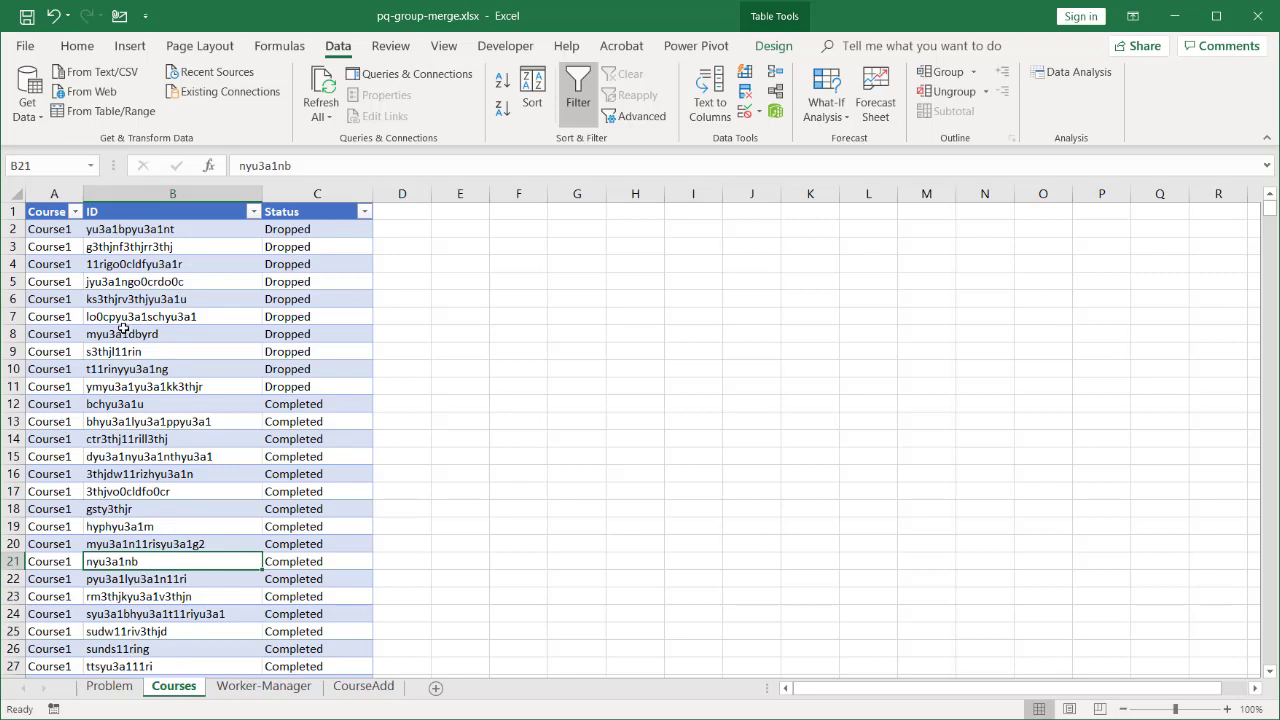
{"action": "left_click", "coordinate": [113, 115]}
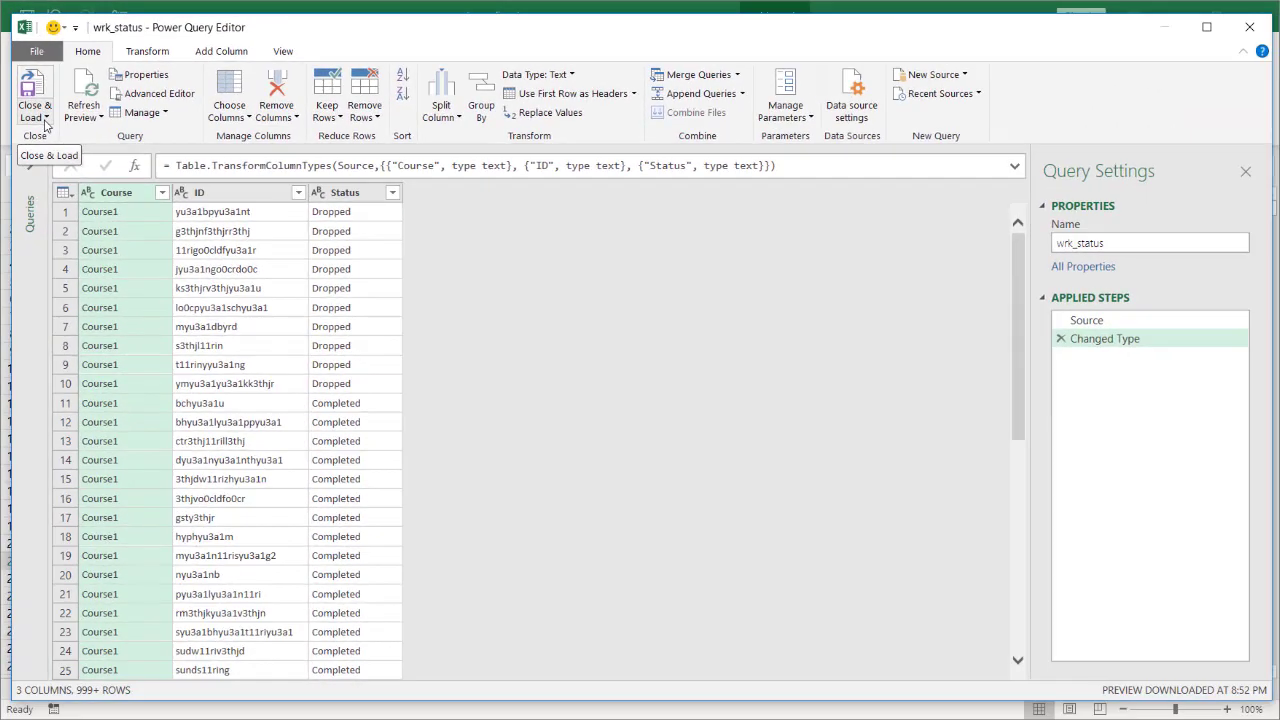
{"action": "left_click", "coordinate": [45, 118]}
{"action": "left_click", "coordinate": [70, 157]}
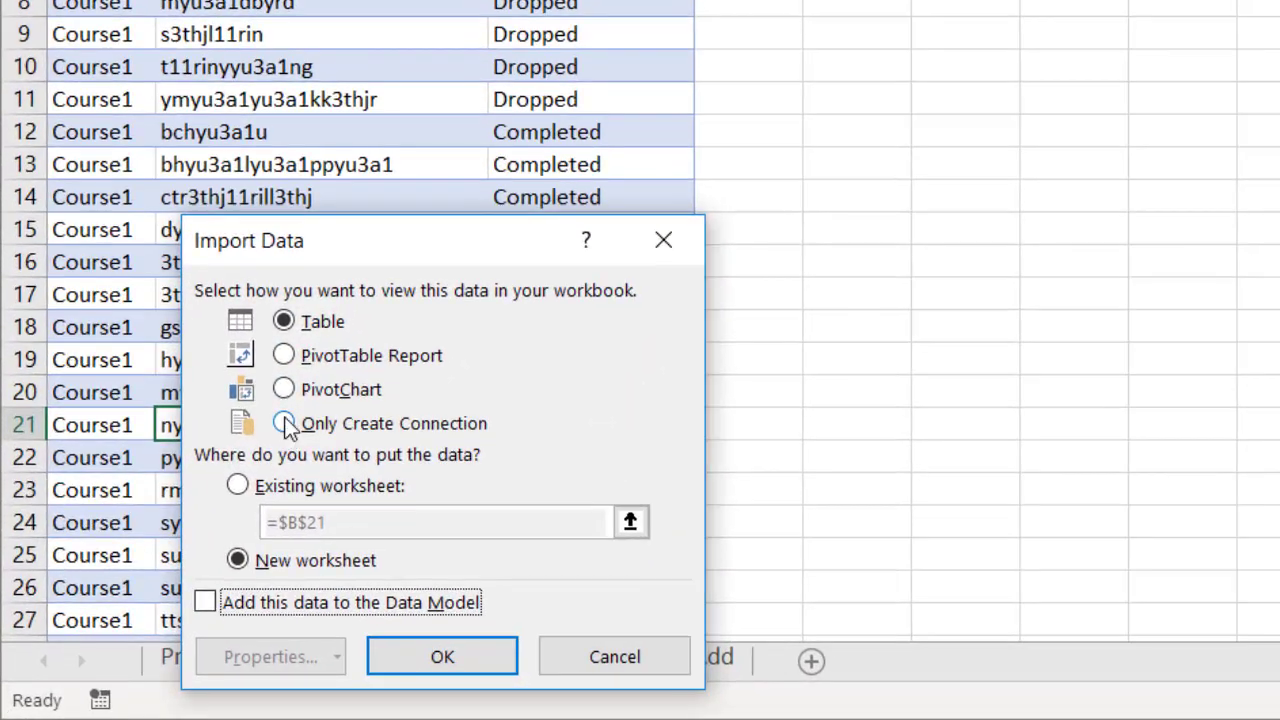
{"action": "left_click", "coordinate": [285, 423]}
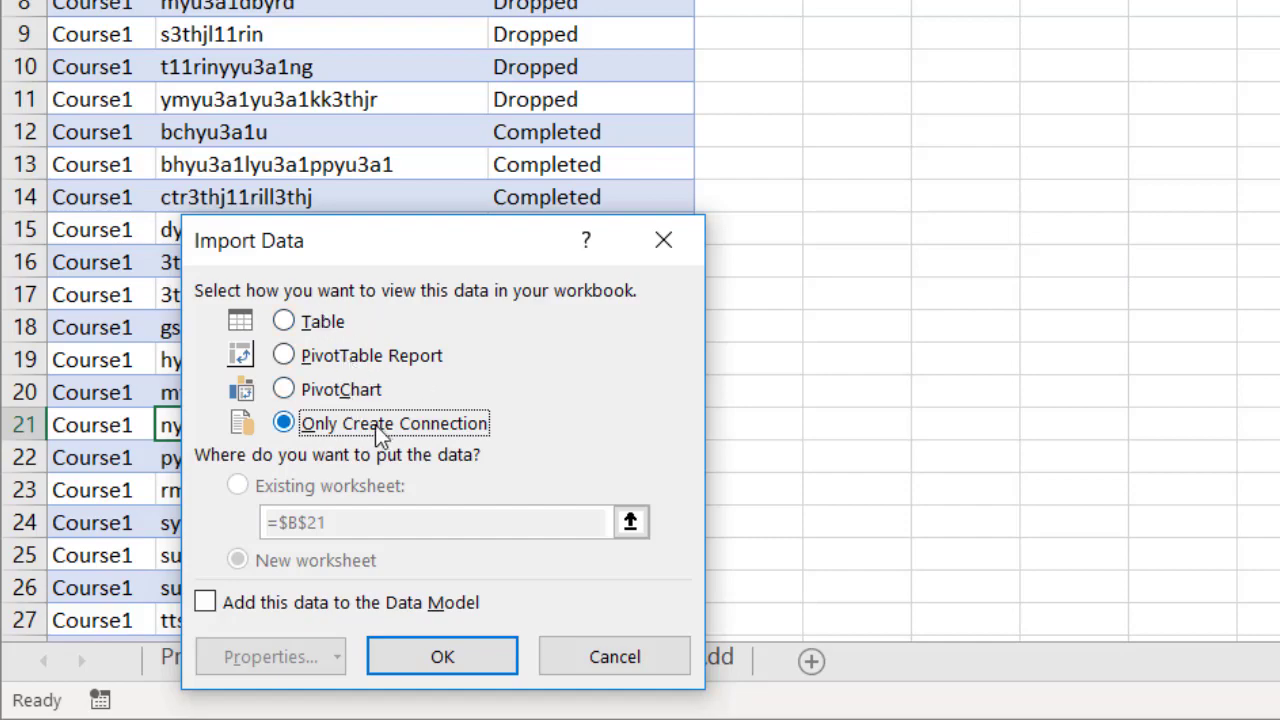
{"action": "left_click", "coordinate": [442, 656]}
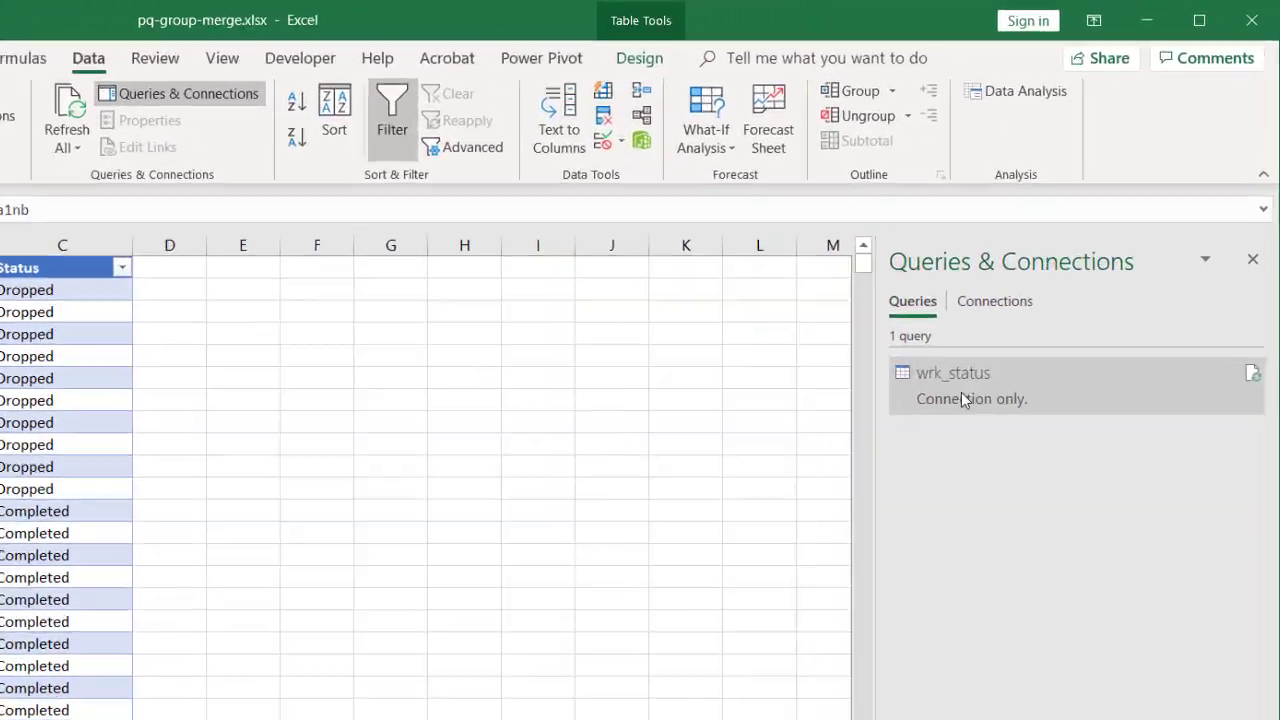
{"action": "mouse_move", "coordinate": [1031, 322]}
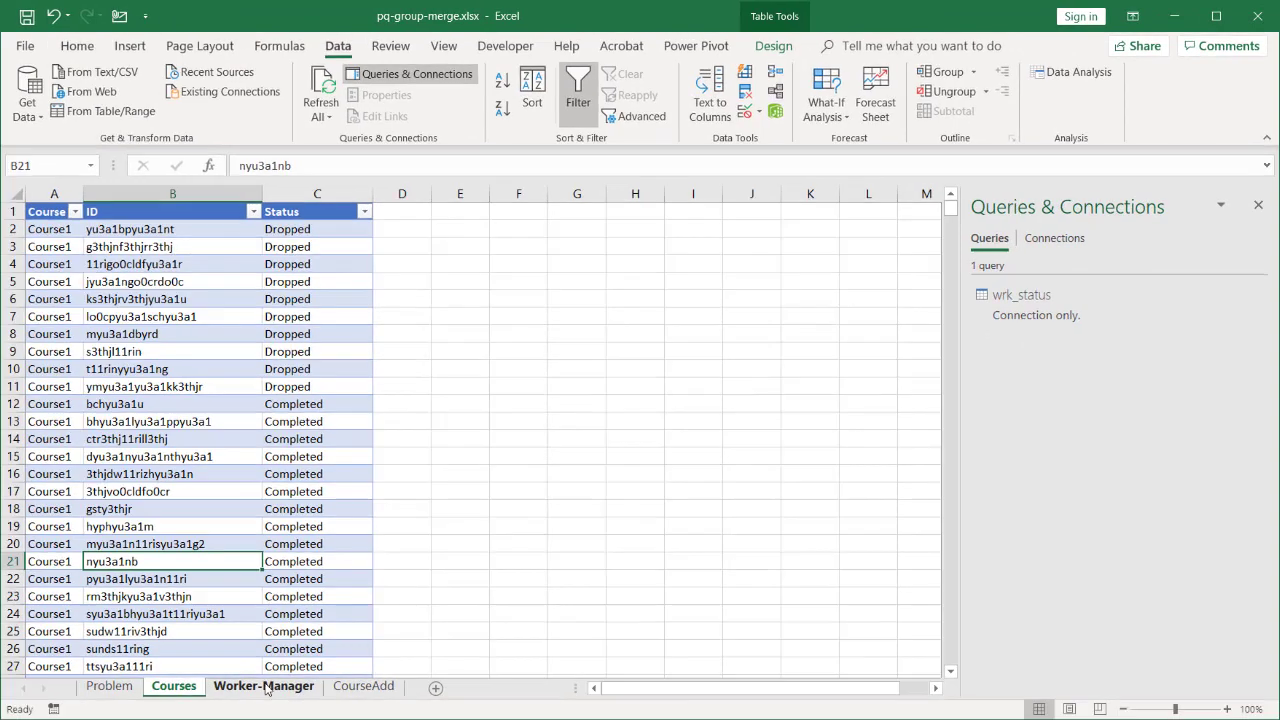
- Bring the wrk_mgr table on the Worker-Manager sheet into Power Query and load it as a connection only
{"action": "left_click", "coordinate": [265, 688]}
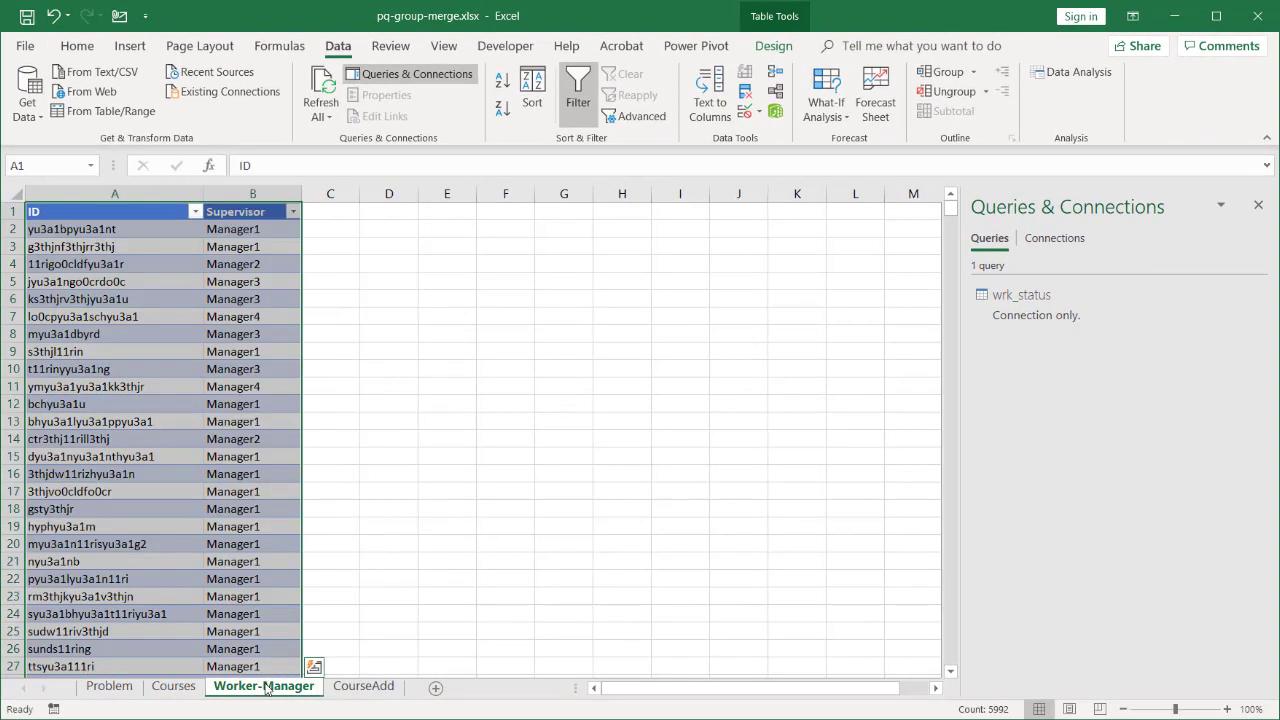
{"action": "left_click", "coordinate": [140, 418]}
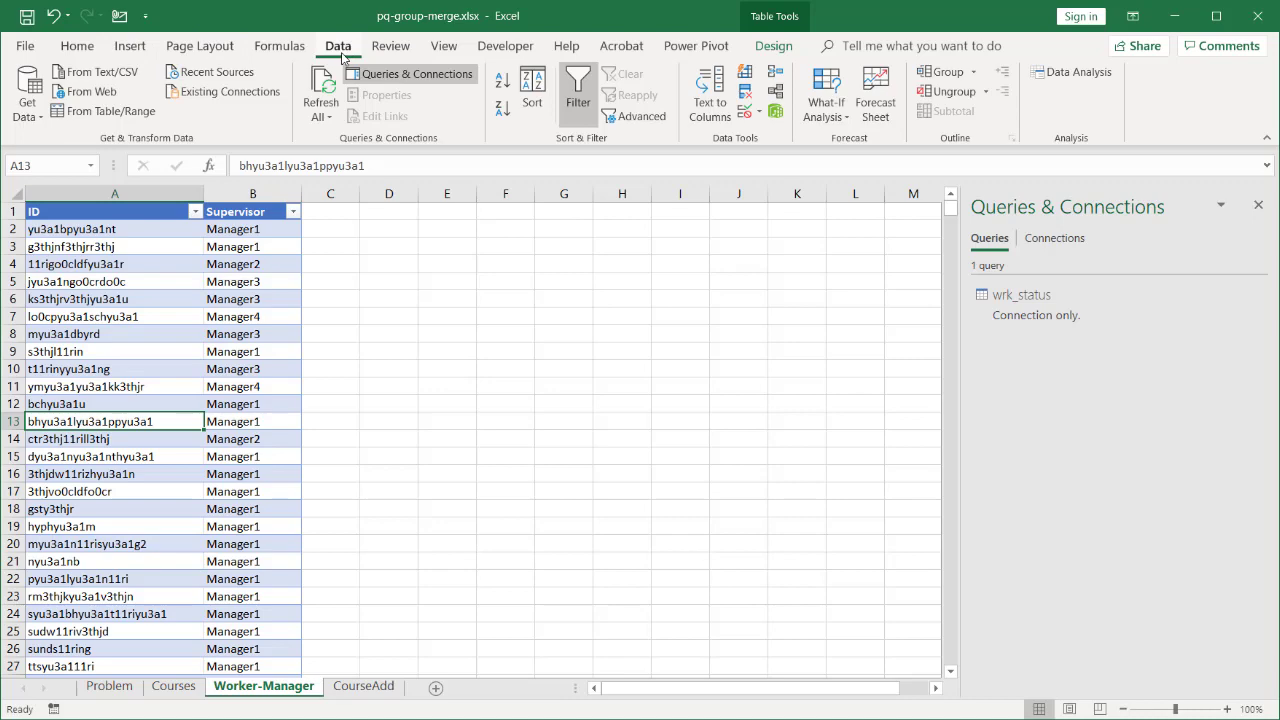
{"action": "left_click", "coordinate": [97, 112]}
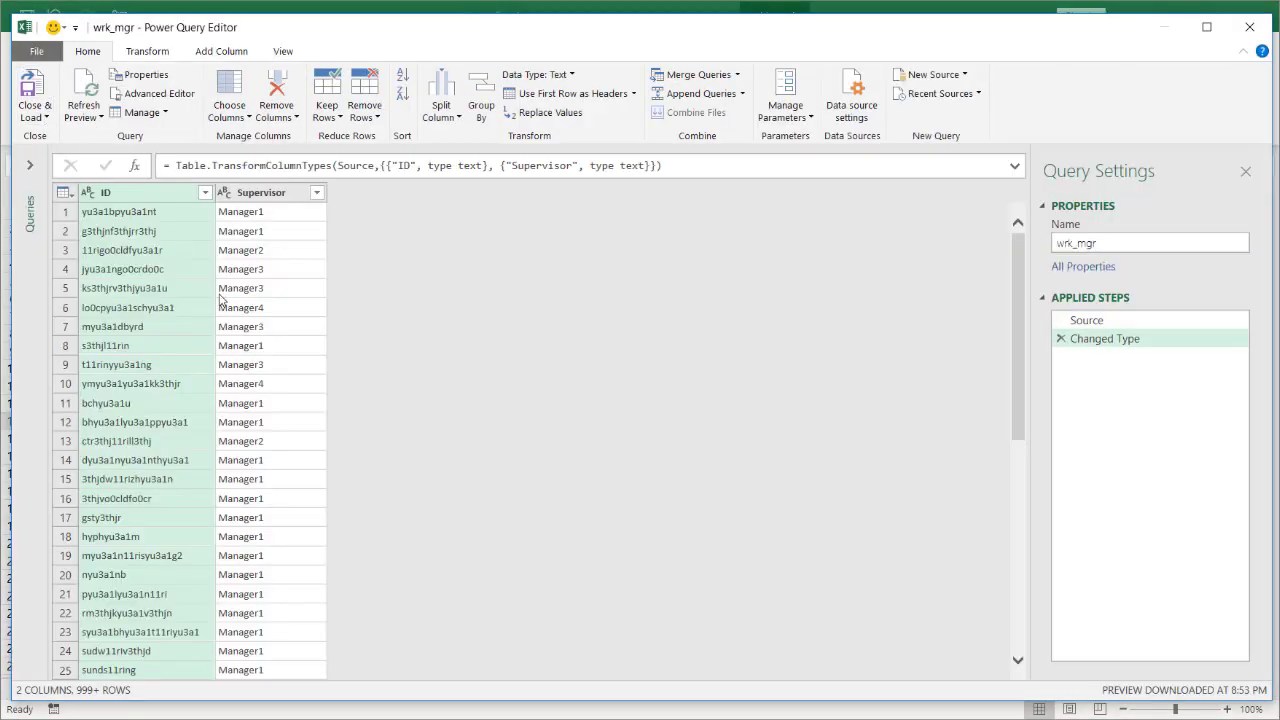
{"action": "left_click", "coordinate": [38, 112]}
{"action": "left_click", "coordinate": [62, 157]}
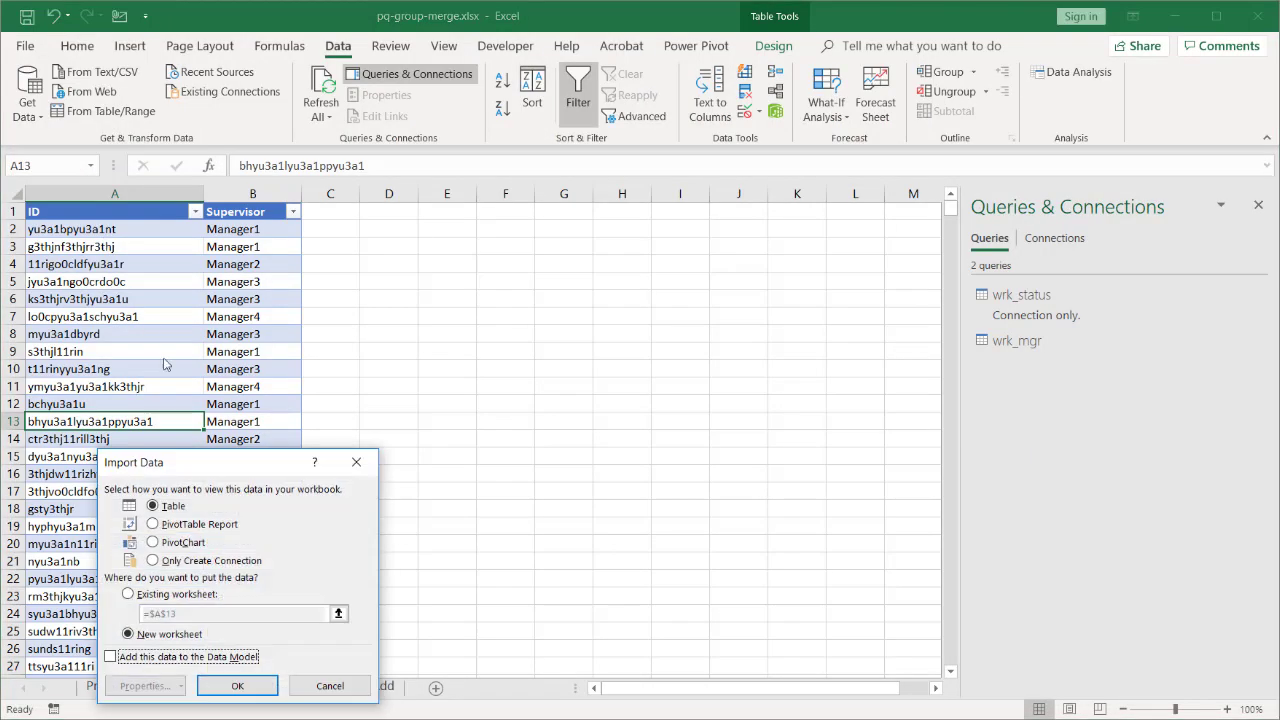
{"action": "left_click", "coordinate": [152, 561]}
{"action": "left_click", "coordinate": [250, 689]}
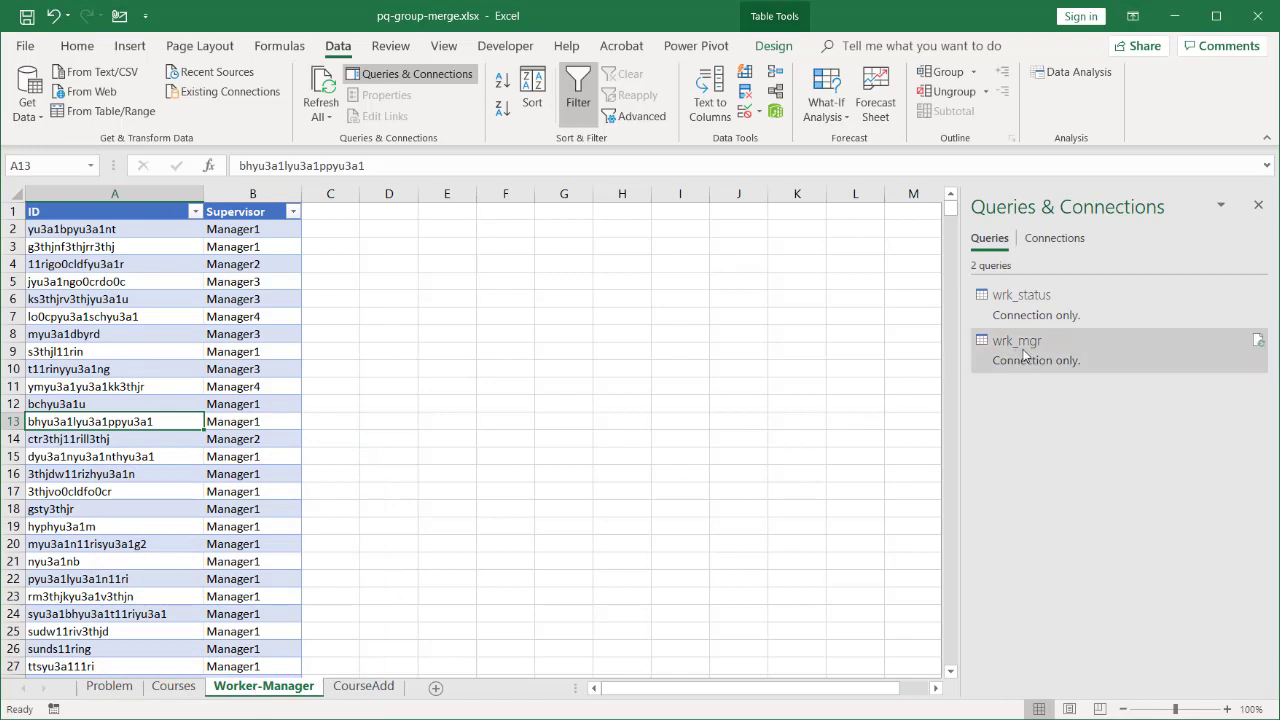
{"action": "mouse_move", "coordinate": [1025, 355]}
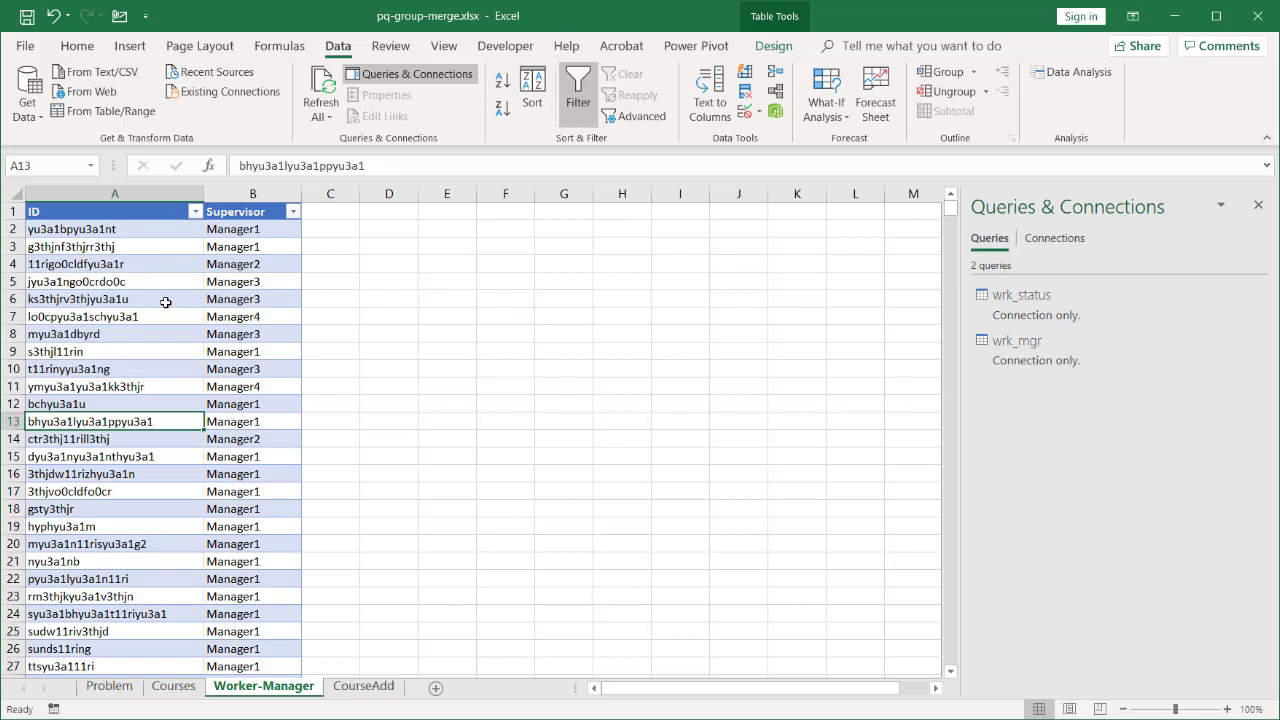
- Create a new query that references the wrk_mgr query
{"action": "left_click", "coordinate": [90, 211]}
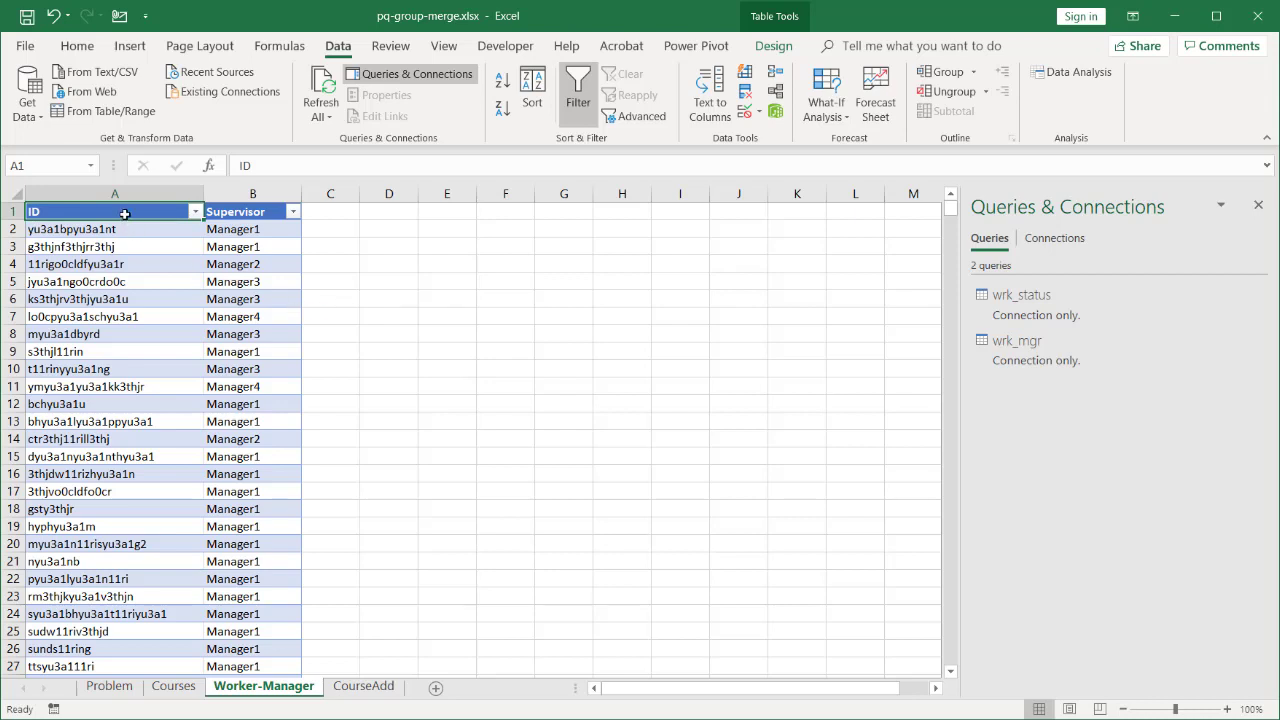
{"action": "left_click", "coordinate": [1023, 362]}
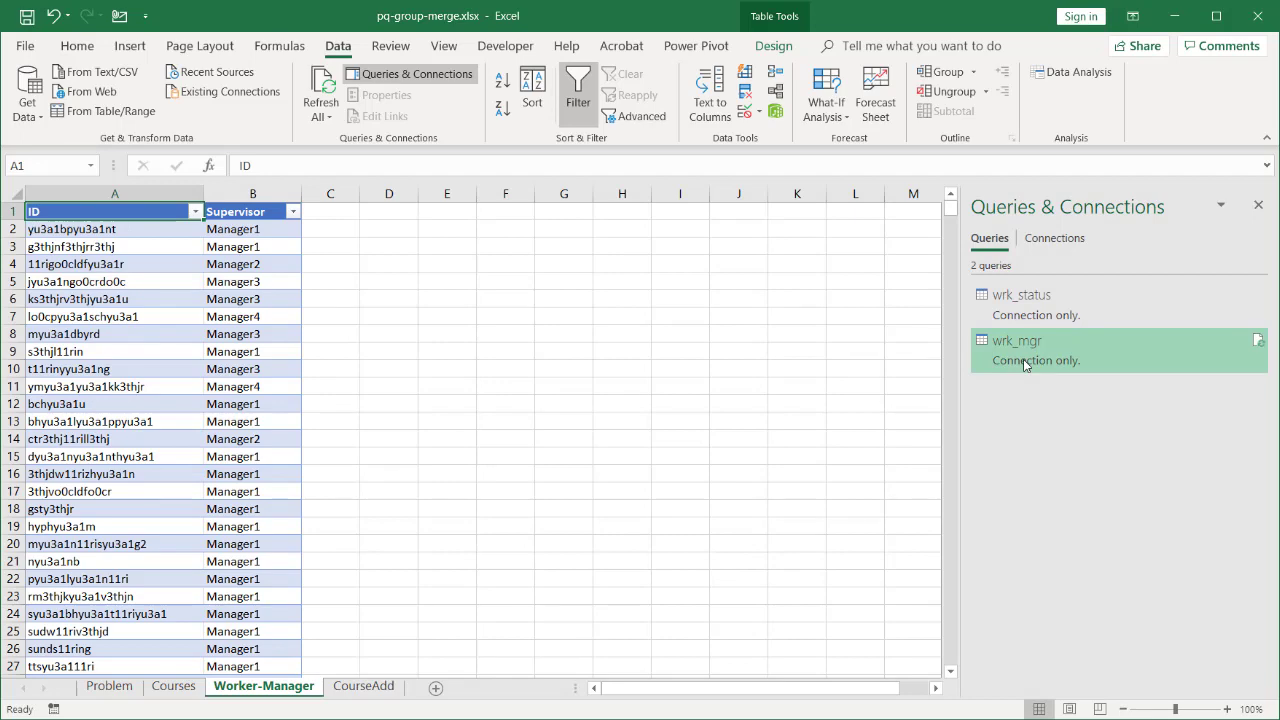
{"action": "right_click", "coordinate": [1023, 362]}
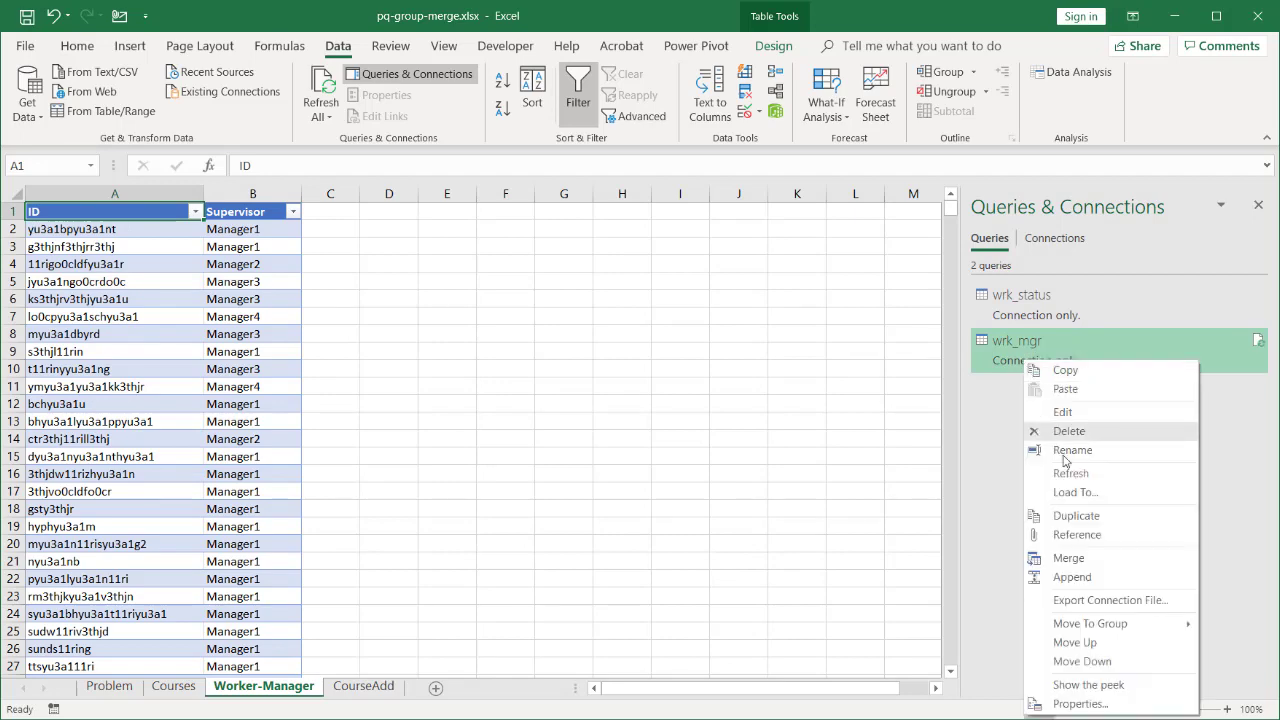
{"action": "left_click", "coordinate": [1087, 534]}
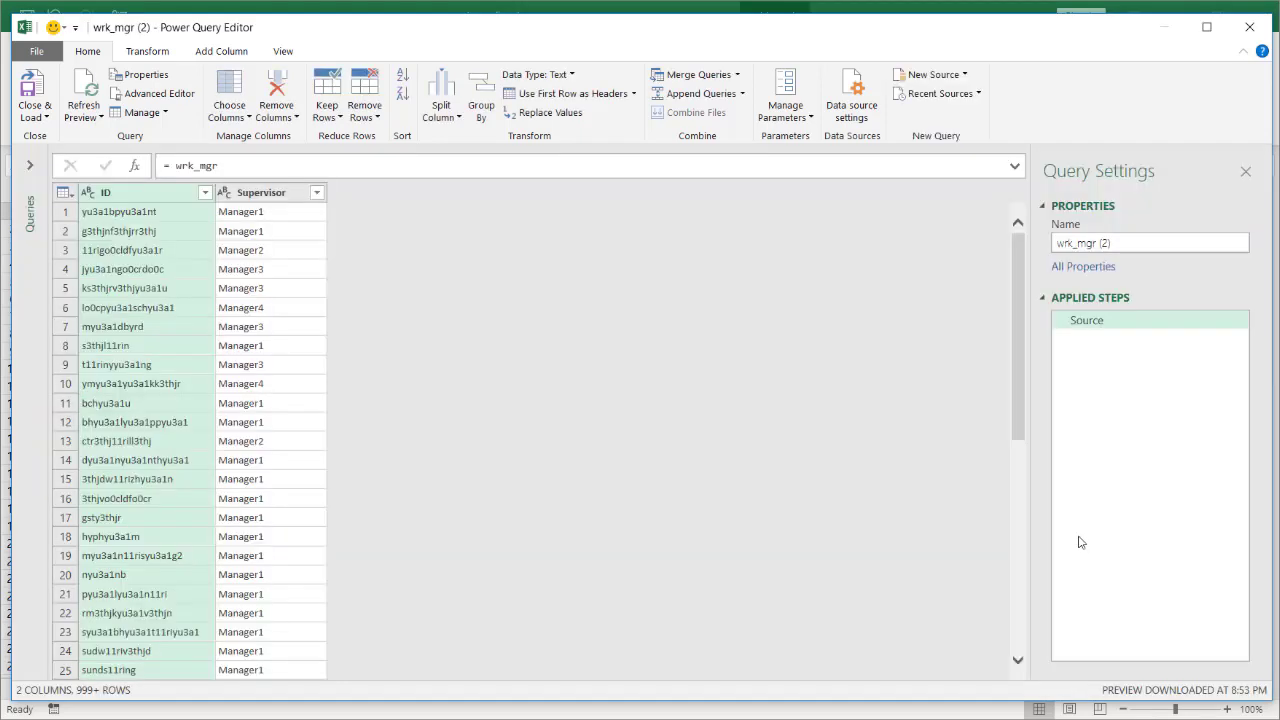
{"action": "left_click", "coordinate": [263, 251]}
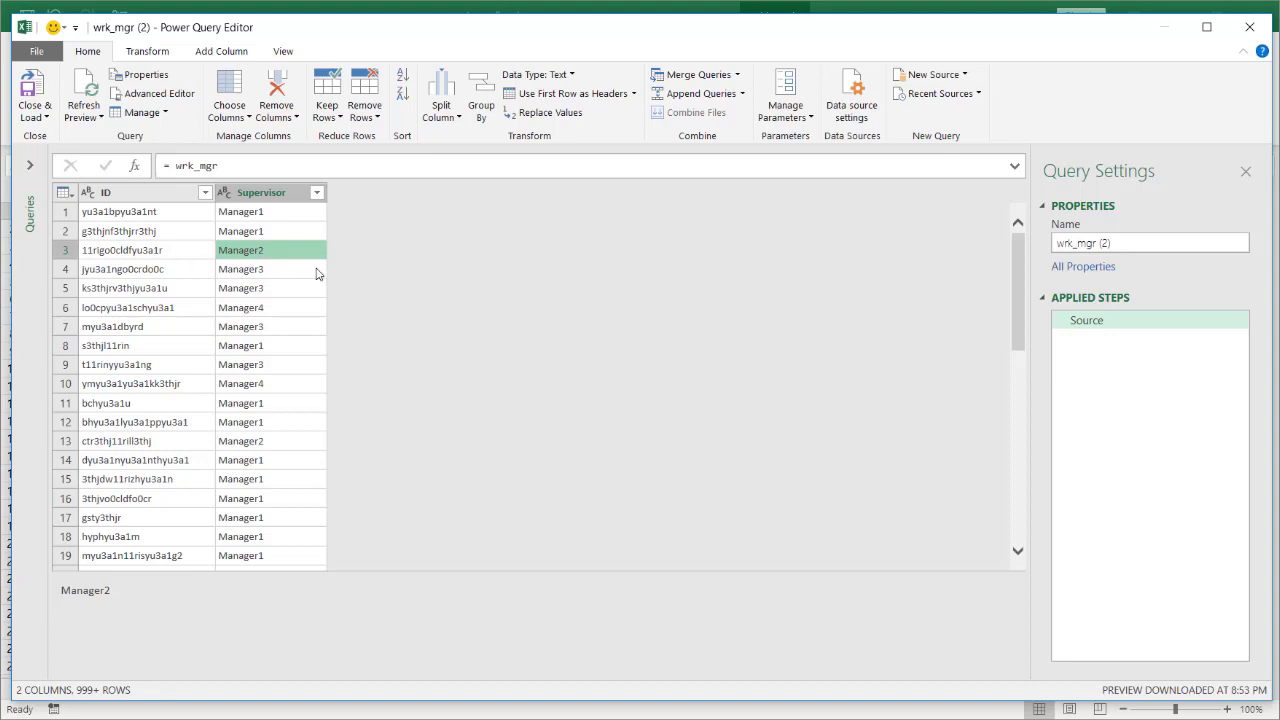
- Rename the referenced query as wrk_mgr_total_wrk
{"action": "left_click", "coordinate": [1140, 243]}
{"action": "key", "text": "BackSpace"}
{"action": "key", "text": "BackSpace"}
{"action": "key", "text": "BackSpace"}
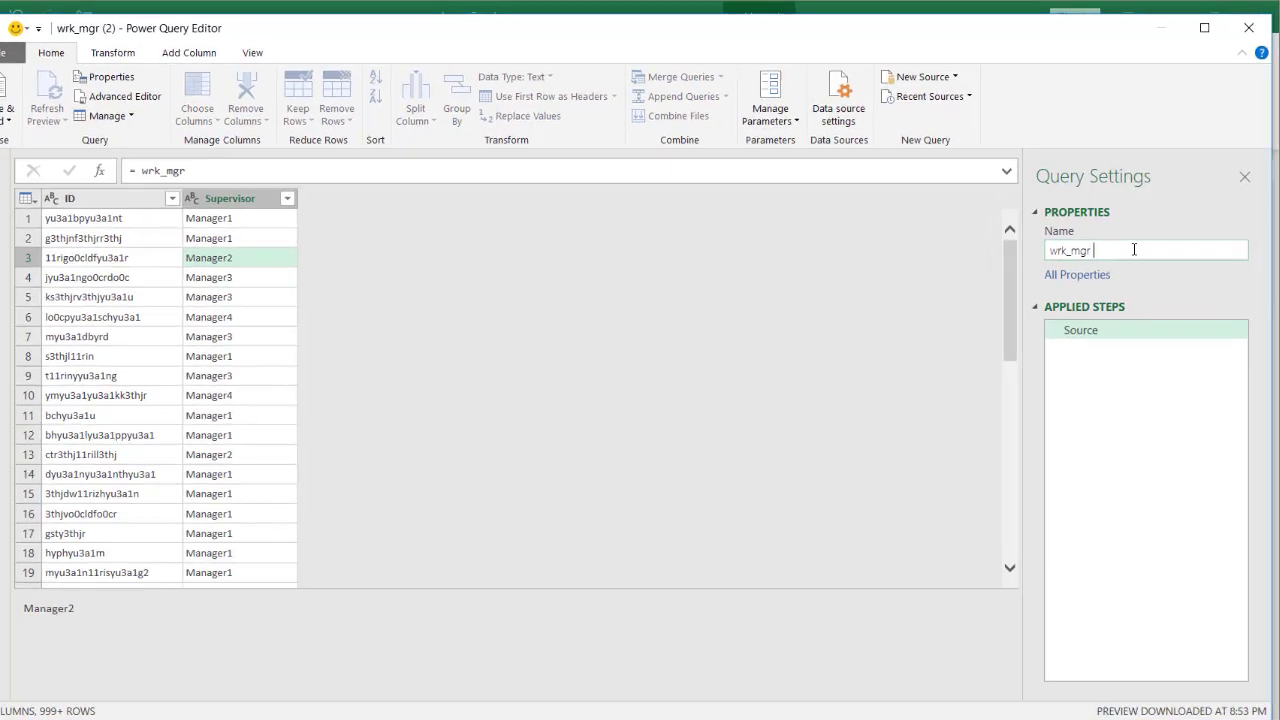
{"action": "type", "text": "_total"}
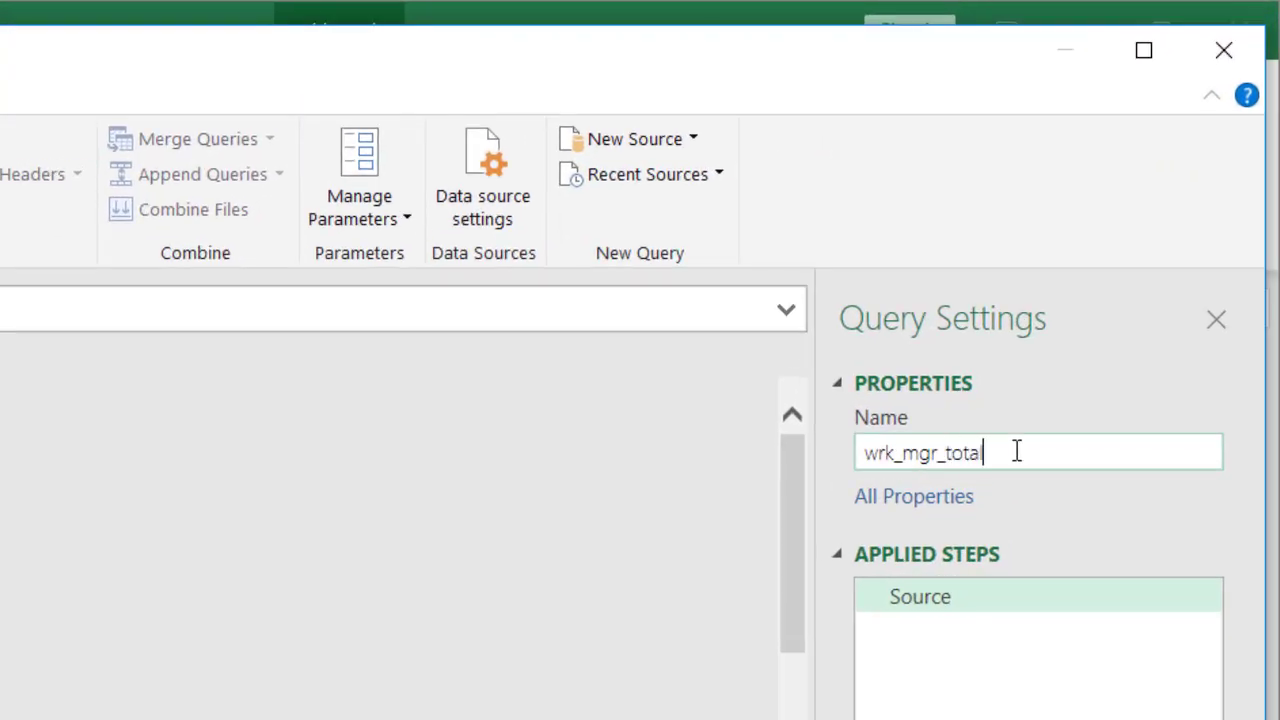
{"action": "type", "text": "_wrk"}
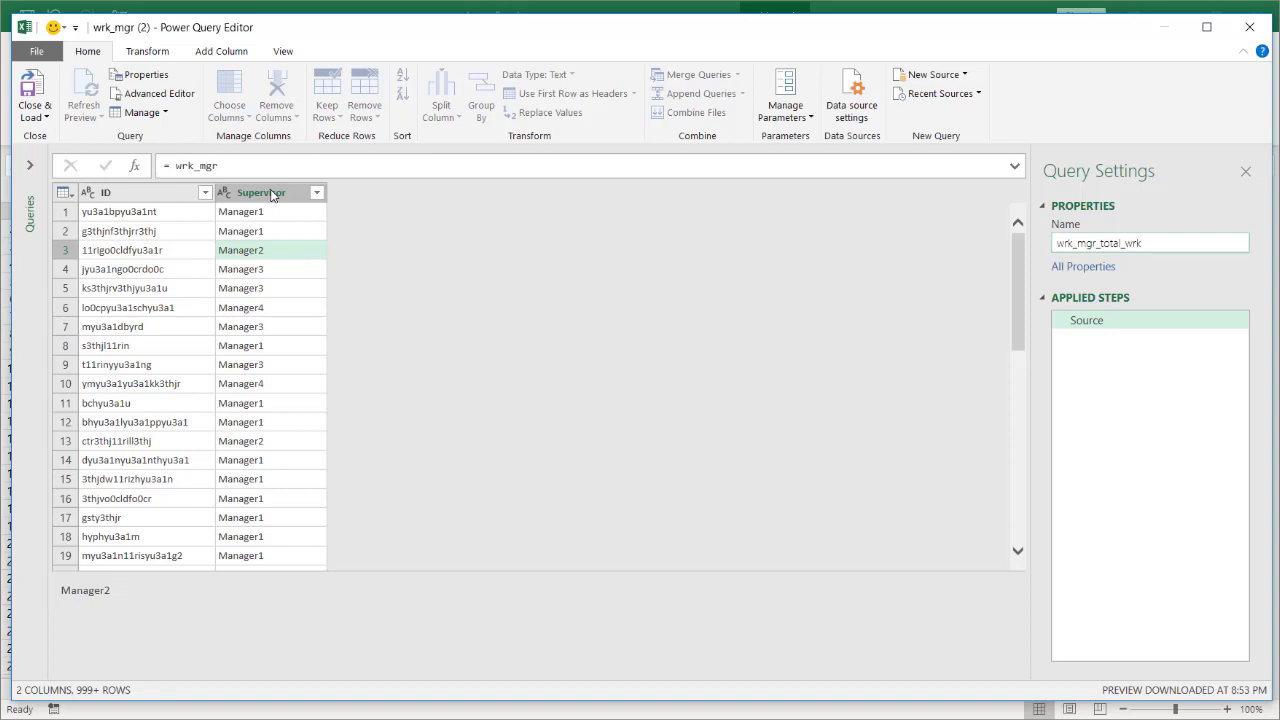
- Group the rows by Supervisor with a Count column that uses the Count Rows operation
{"action": "left_click", "coordinate": [270, 193]}
{"action": "left_click", "coordinate": [270, 194]}
{"action": "right_click", "coordinate": [271, 193]}
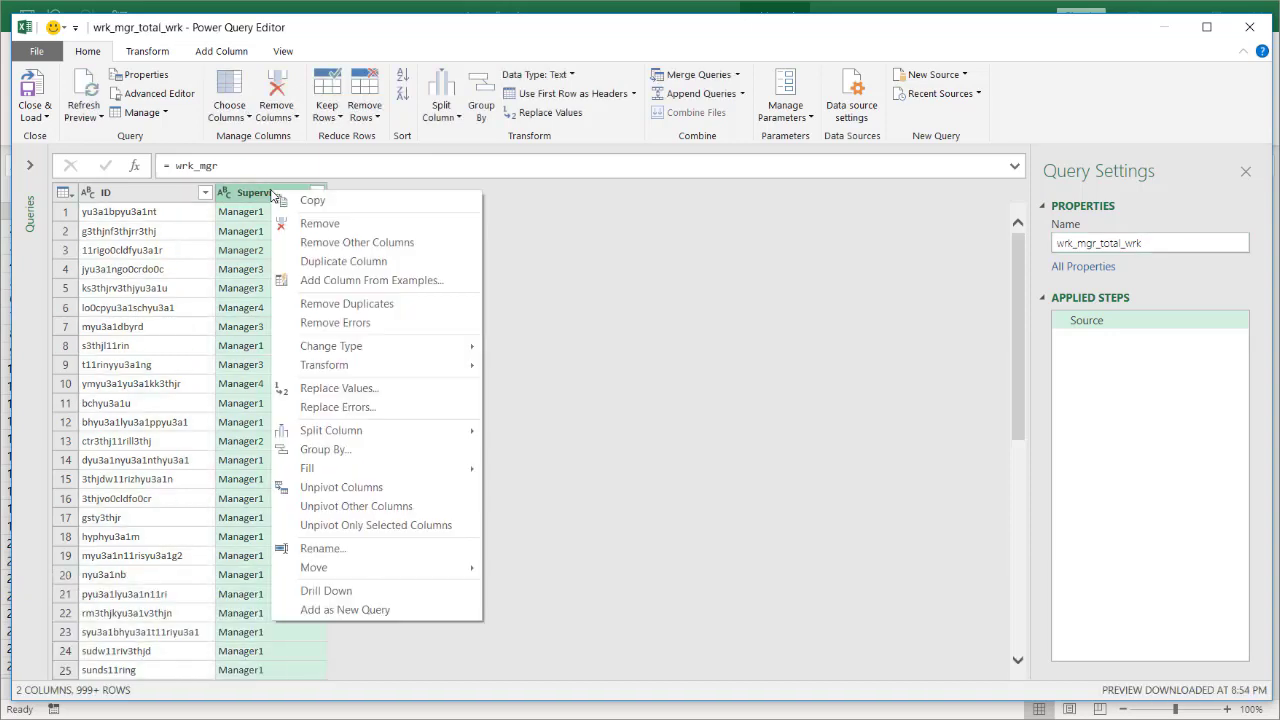
{"action": "left_click", "coordinate": [350, 448]}
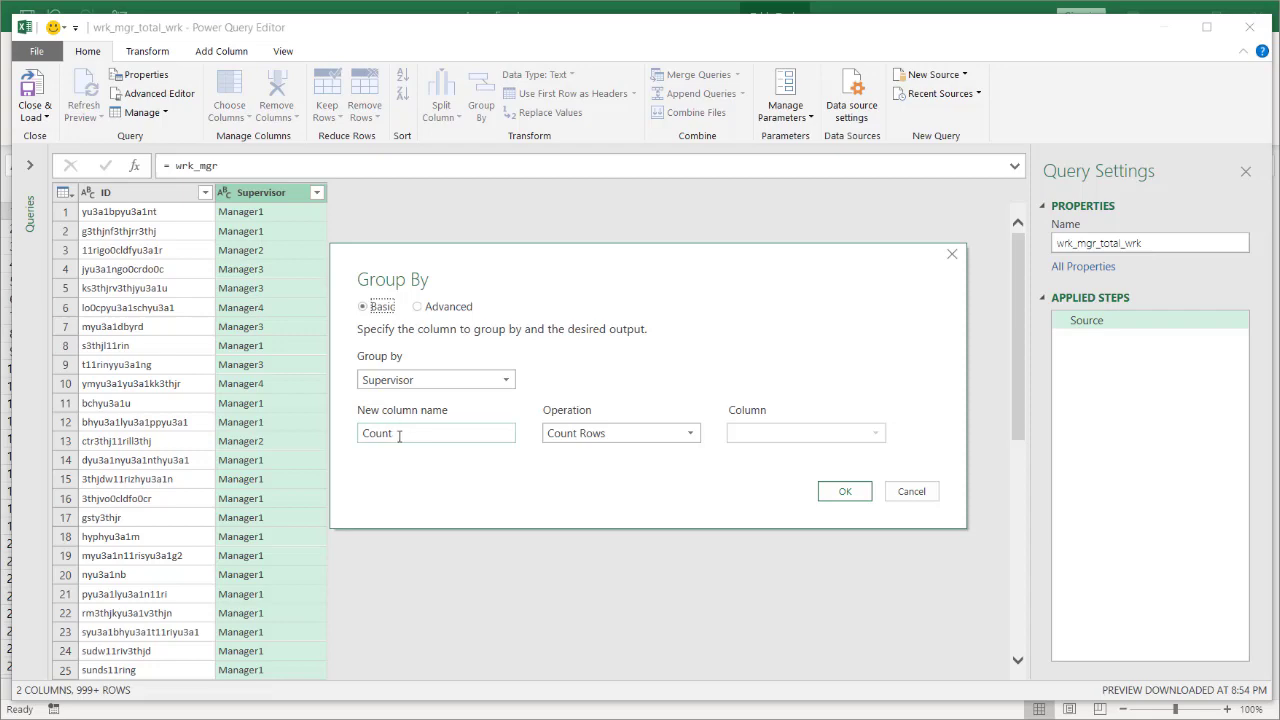
{"action": "left_click", "coordinate": [845, 491]}
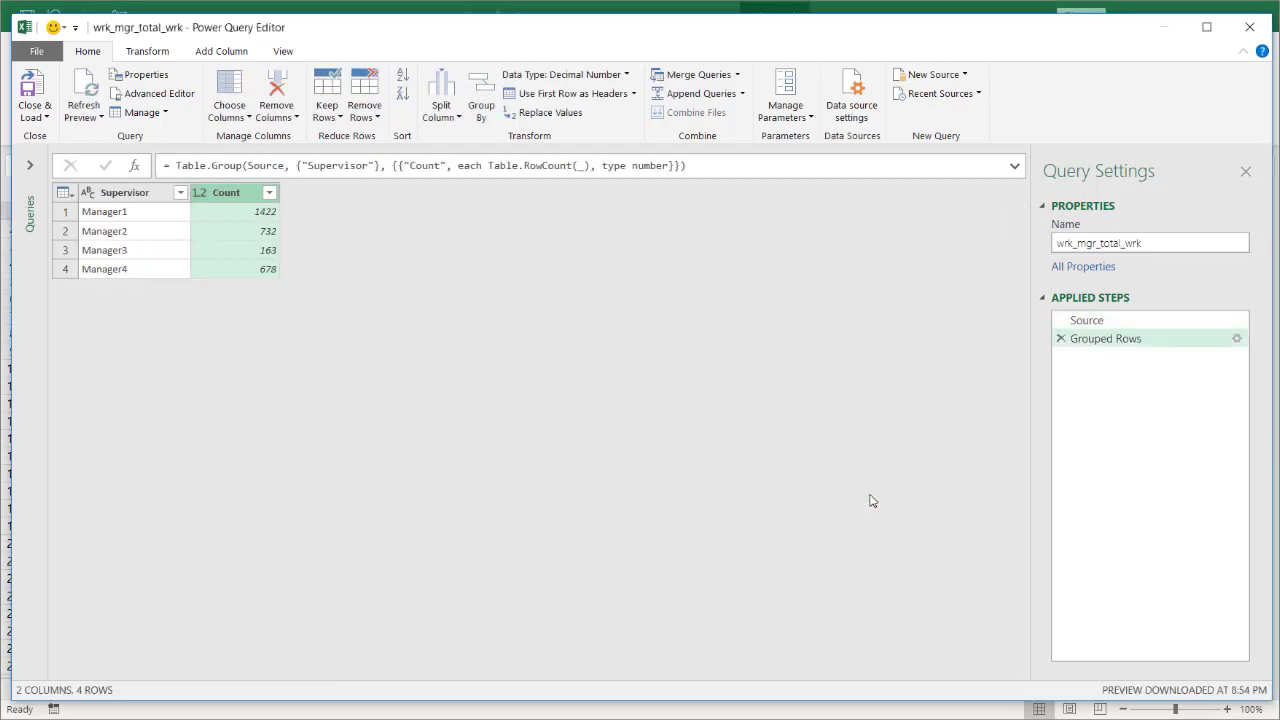
- Review the worker count of each supervisor in the grouped table, from Manager1 through Manager4
{"action": "left_click", "coordinate": [294, 261]}
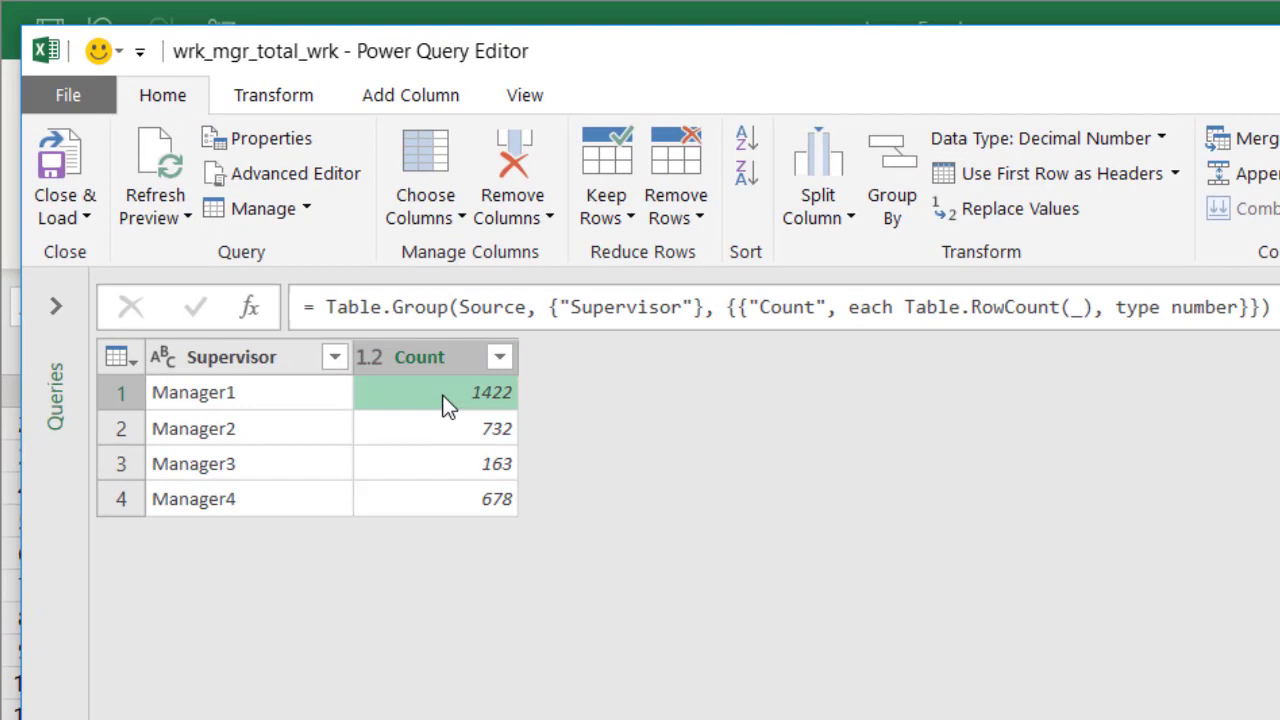
{"action": "left_click", "coordinate": [286, 405]}
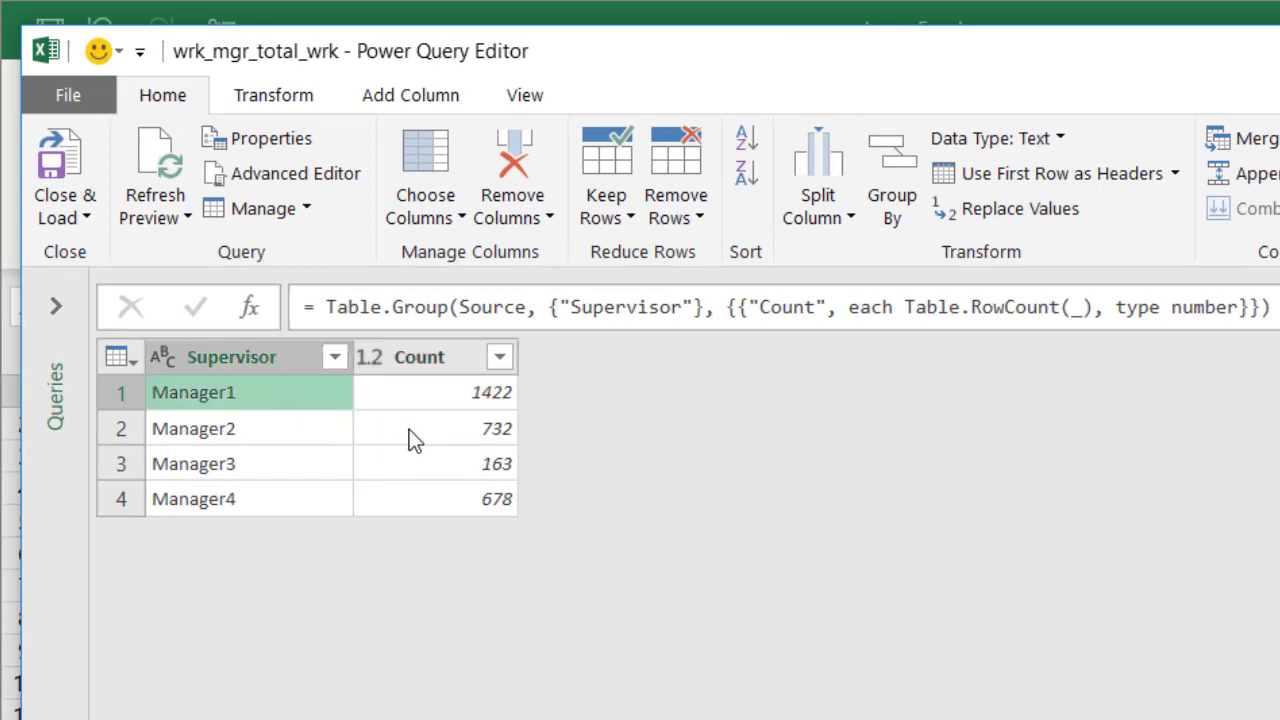
{"action": "left_click", "coordinate": [414, 433]}
{"action": "left_click", "coordinate": [281, 428]}
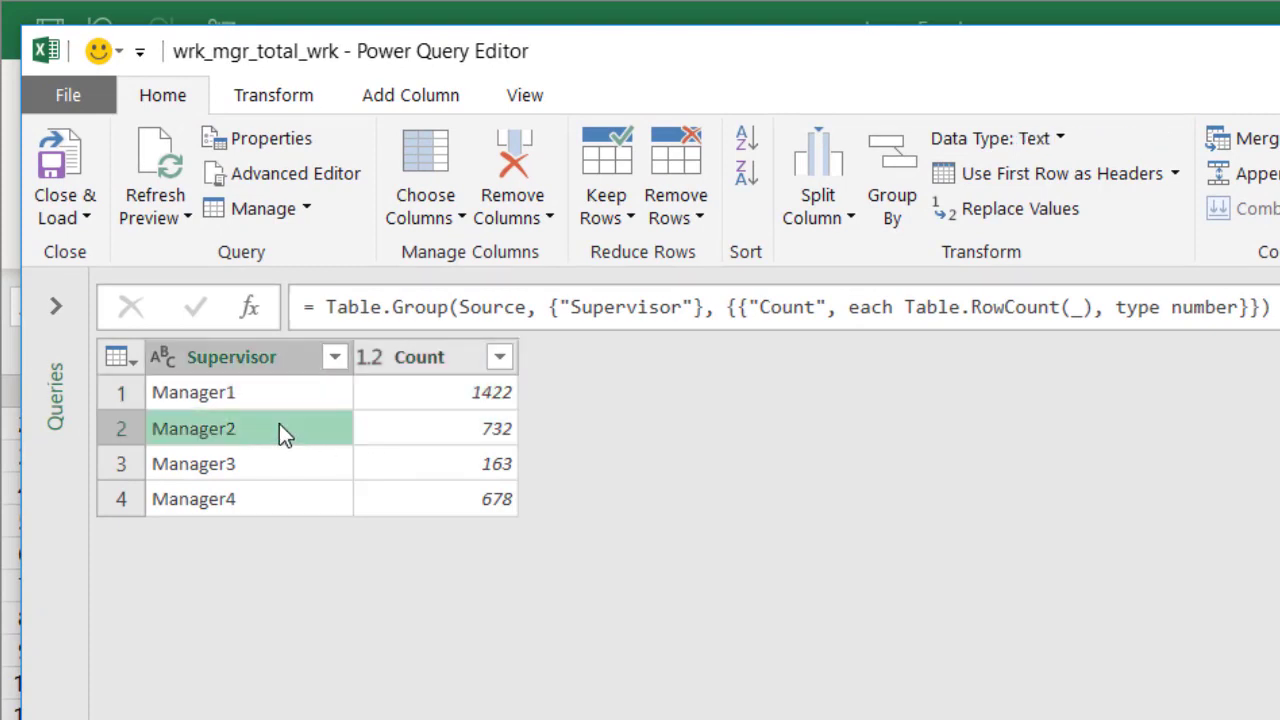
{"action": "left_click", "coordinate": [459, 466]}
{"action": "left_click", "coordinate": [300, 471]}
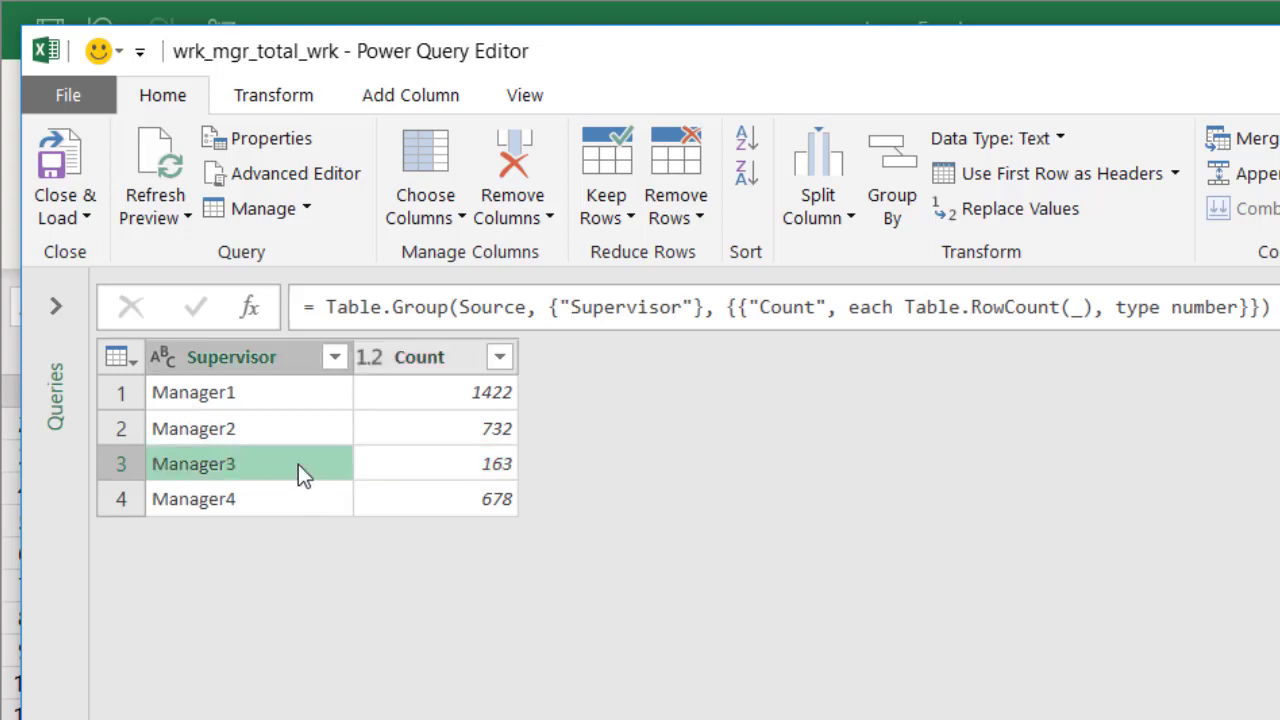
{"action": "left_click", "coordinate": [422, 503]}
{"action": "left_click", "coordinate": [328, 512]}
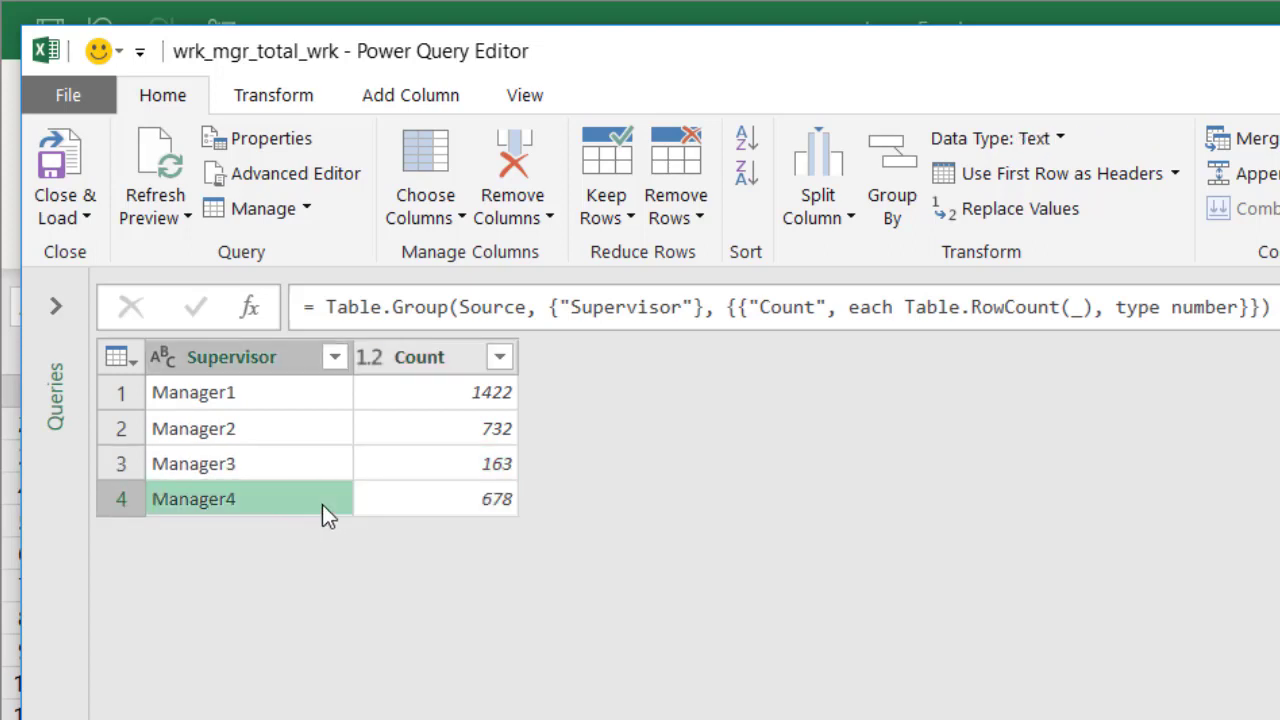
- Load the wrk_mgr_total_wrk query into the workbook as a connection only
{"action": "left_click", "coordinate": [84, 215]}
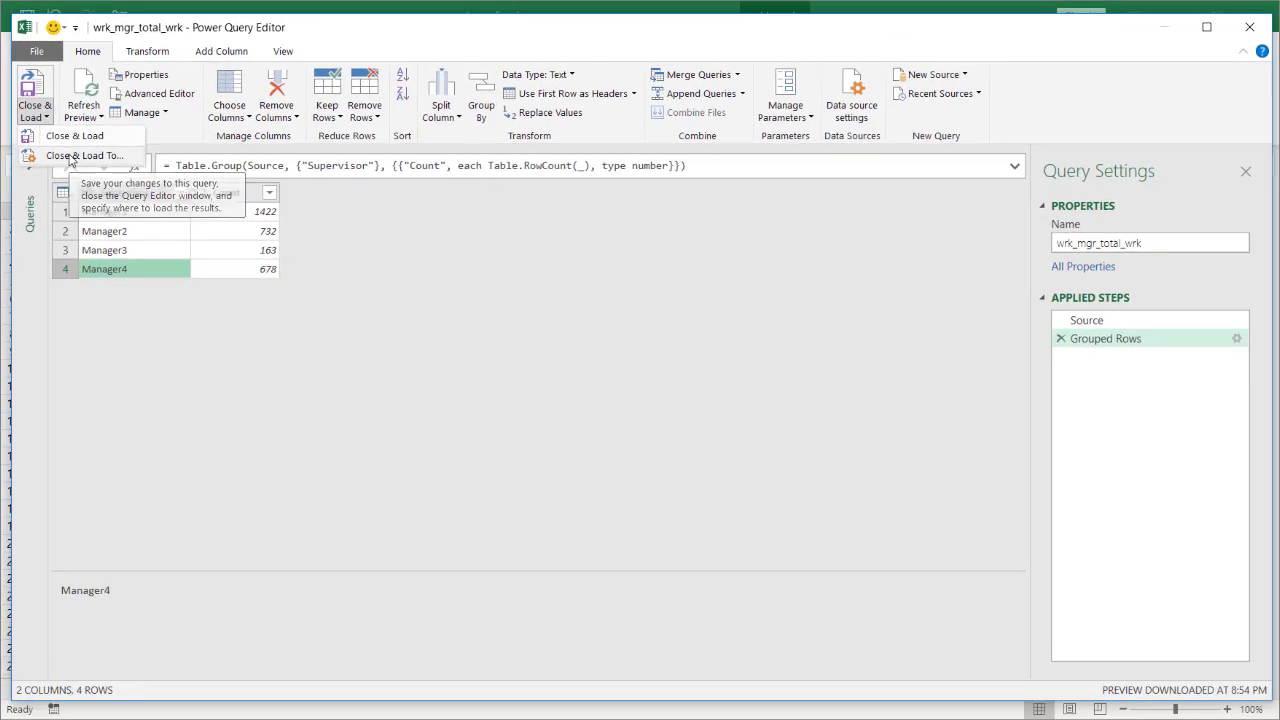
{"action": "left_click", "coordinate": [72, 157]}
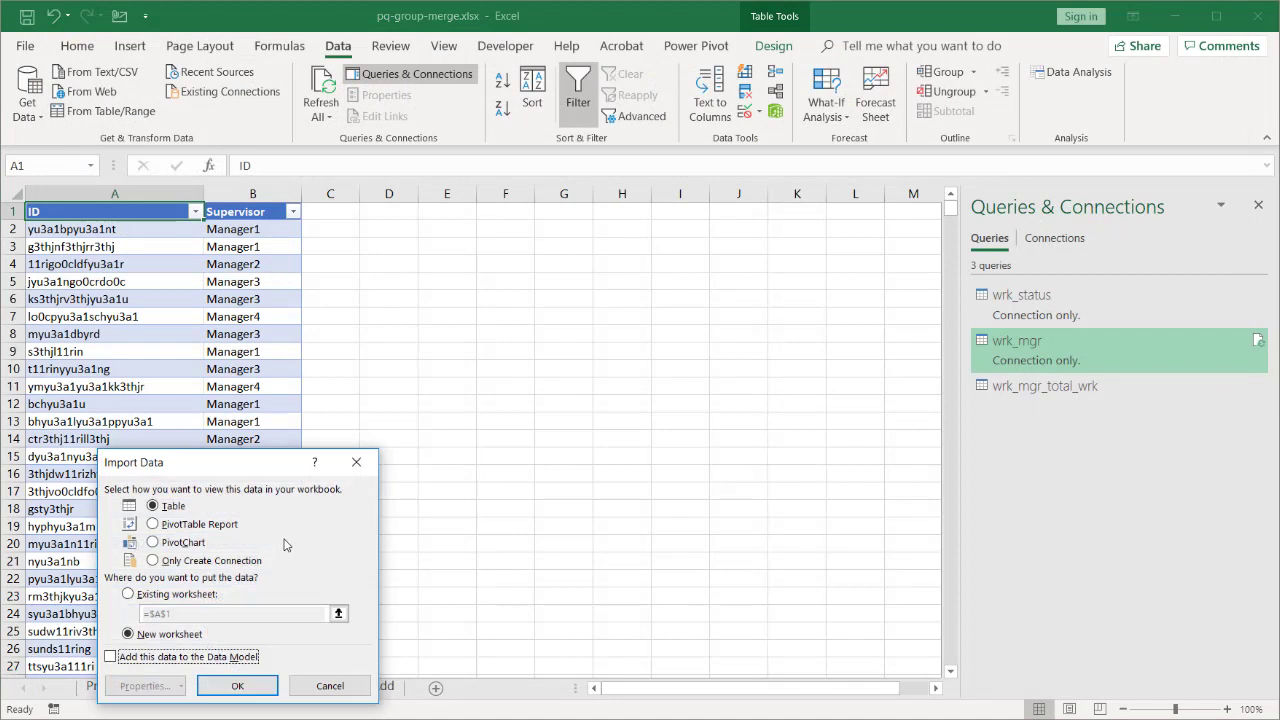
{"action": "left_click", "coordinate": [155, 561]}
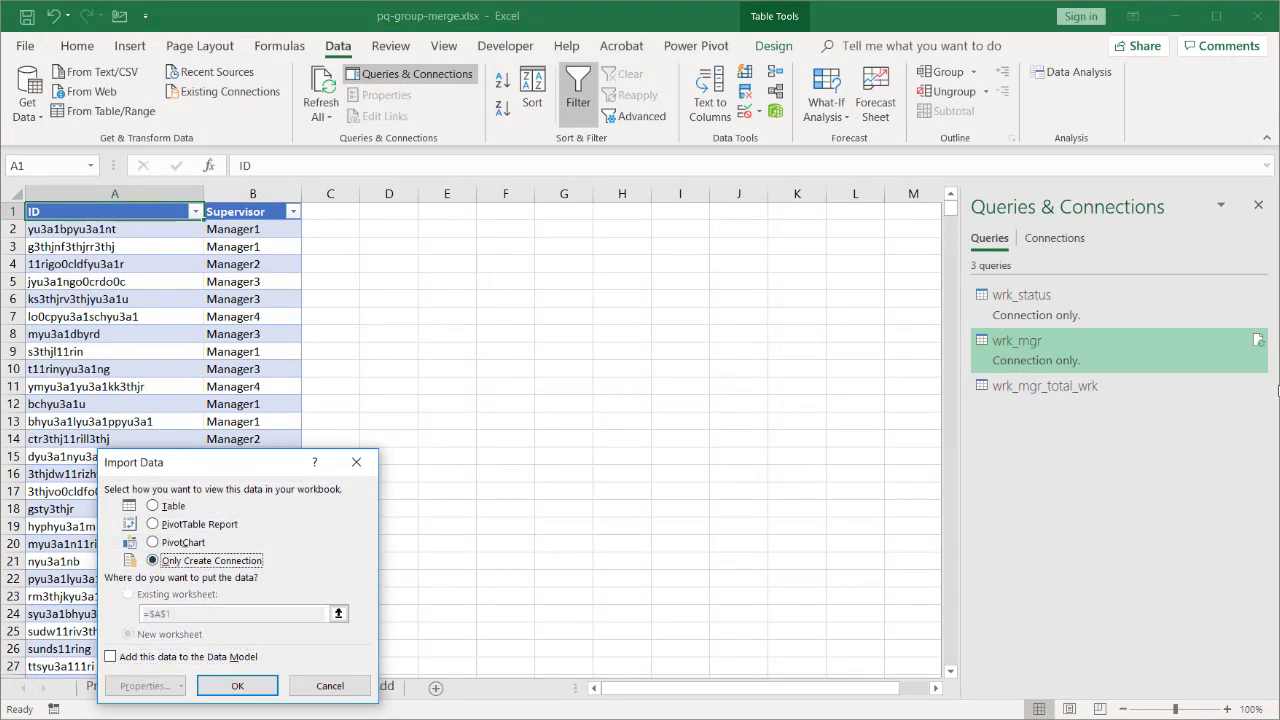
{"action": "left_click", "coordinate": [240, 688]}
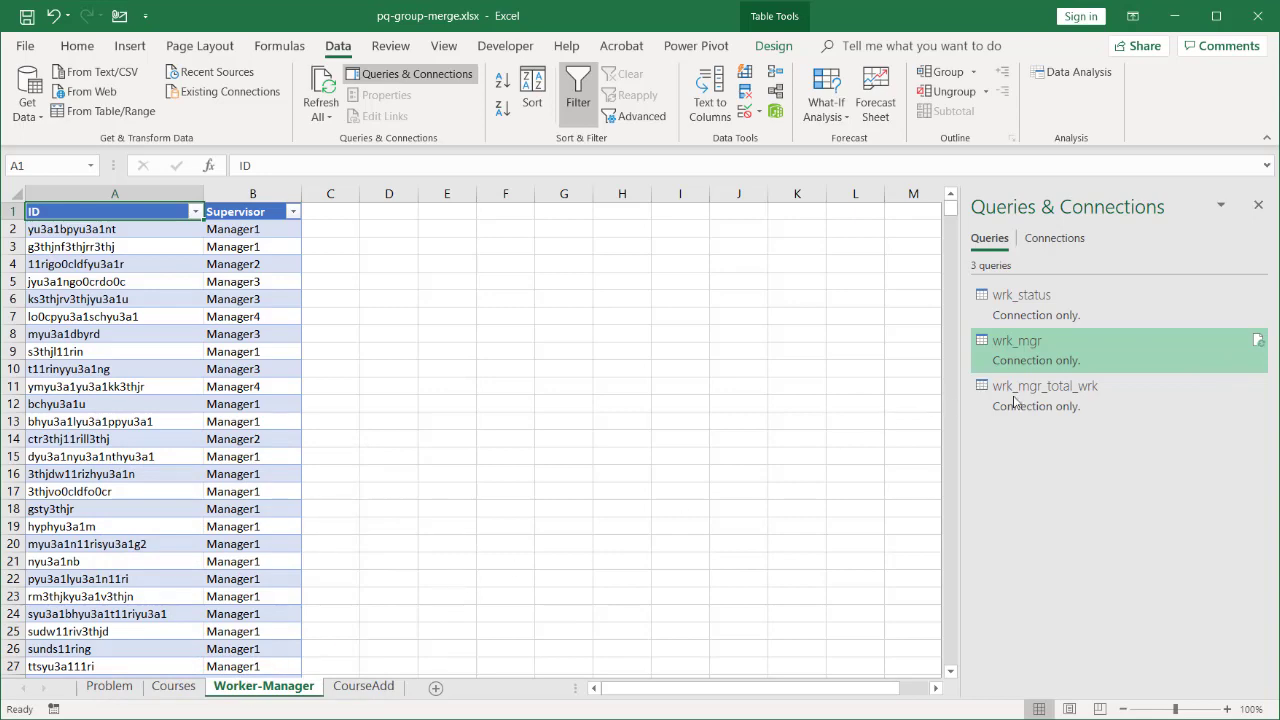
- Go to the Courses sheet and create a new query that references the wrk_status query
{"action": "left_click", "coordinate": [168, 690]}
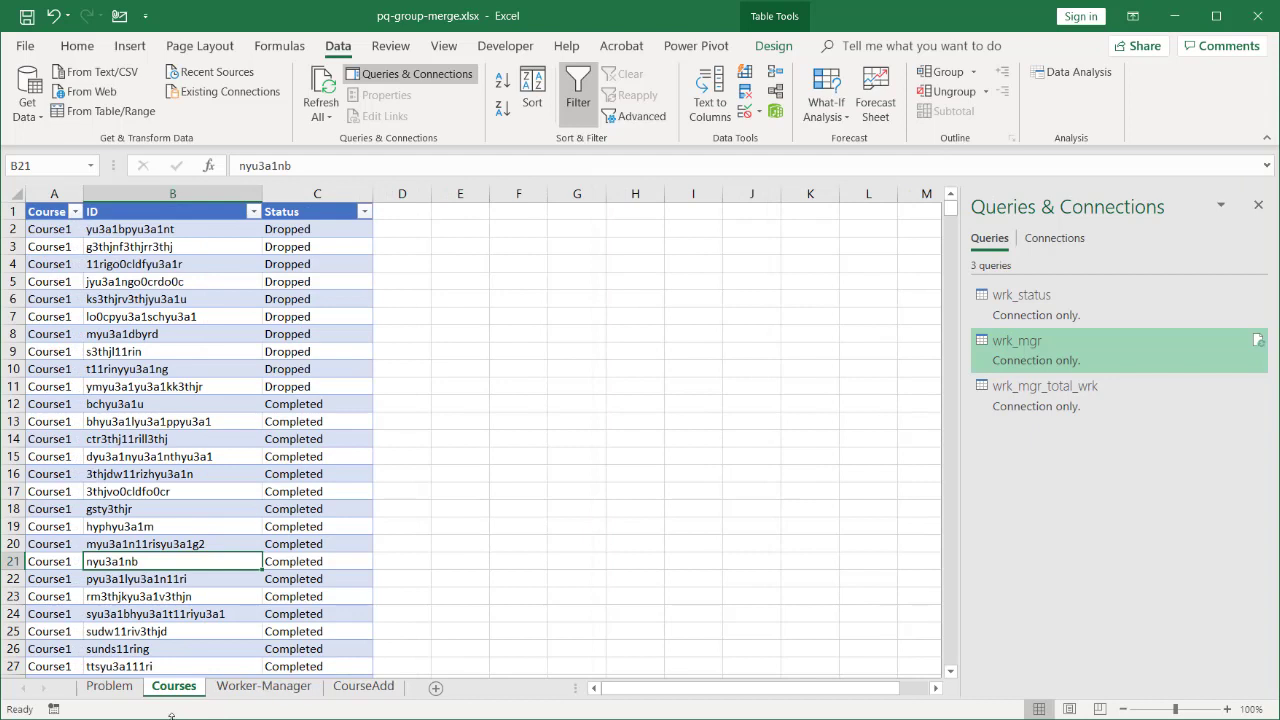
{"action": "left_click", "coordinate": [1034, 305]}
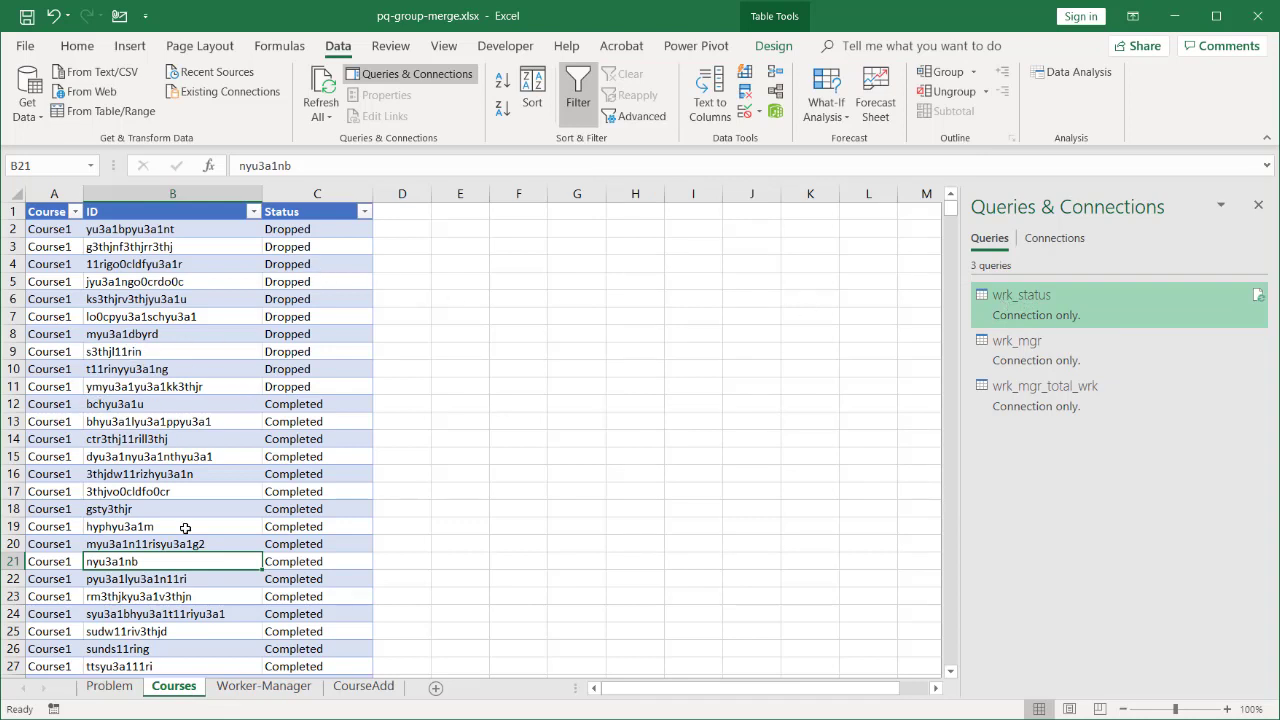
{"action": "right_click", "coordinate": [1021, 316]}
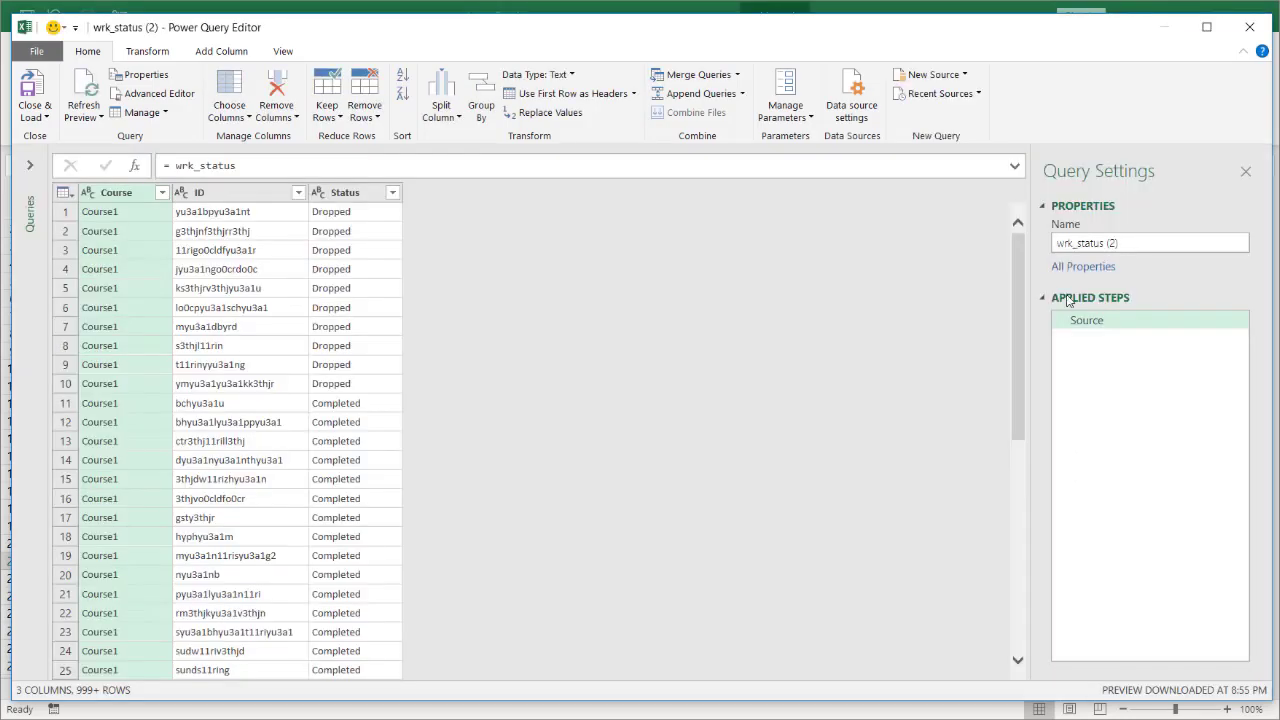
- Rename the query that references wrk_status as wrk_status_completion
{"action": "left_click", "coordinate": [1137, 241]}
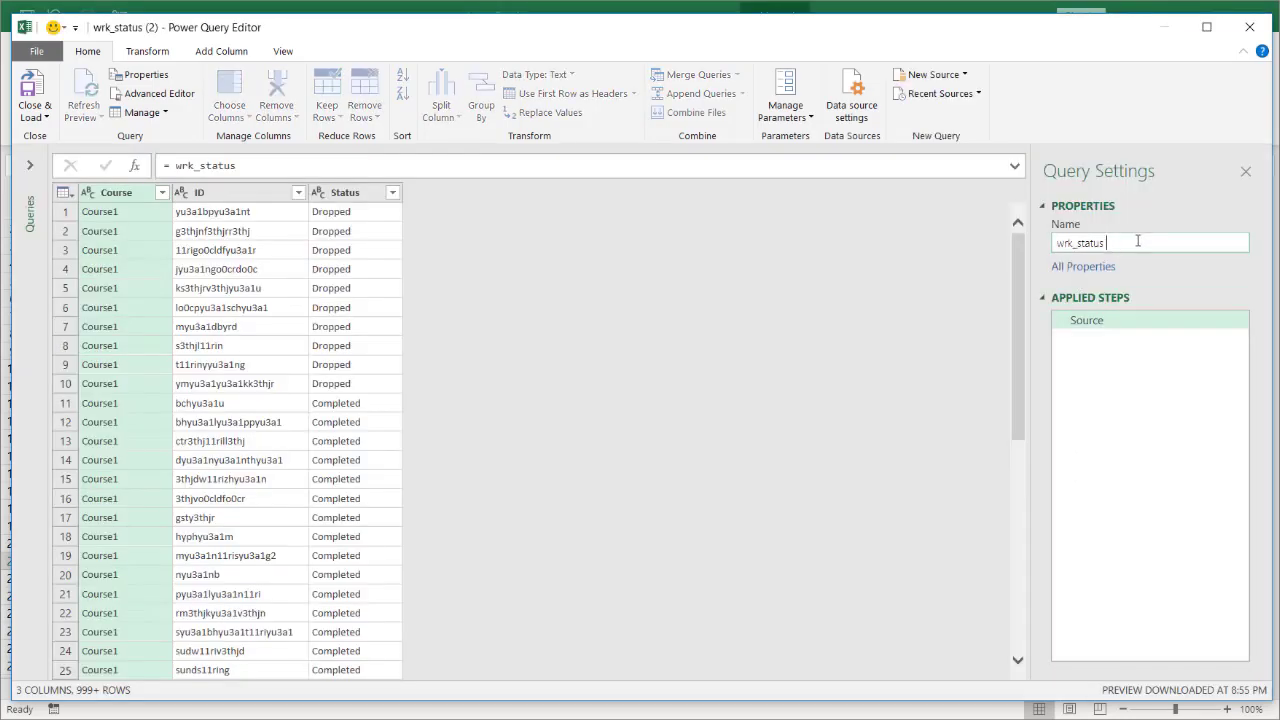
{"action": "key", "text": "BackSpace"}
{"action": "type", "text": "_"}
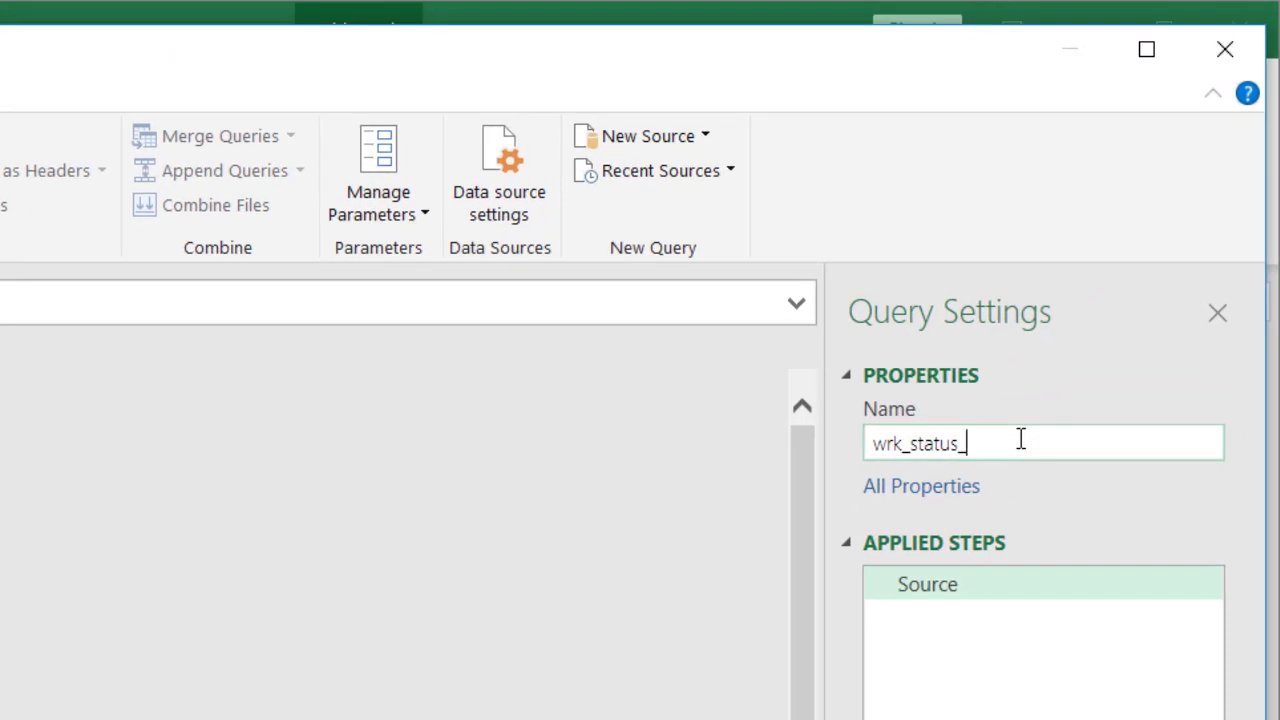
{"action": "type", "text": "complete"}
{"action": "type", "text": "_"}
{"action": "key", "text": "BackSpace"}
{"action": "key", "text": "BackSpace"}
{"action": "type", "text": "ion"}
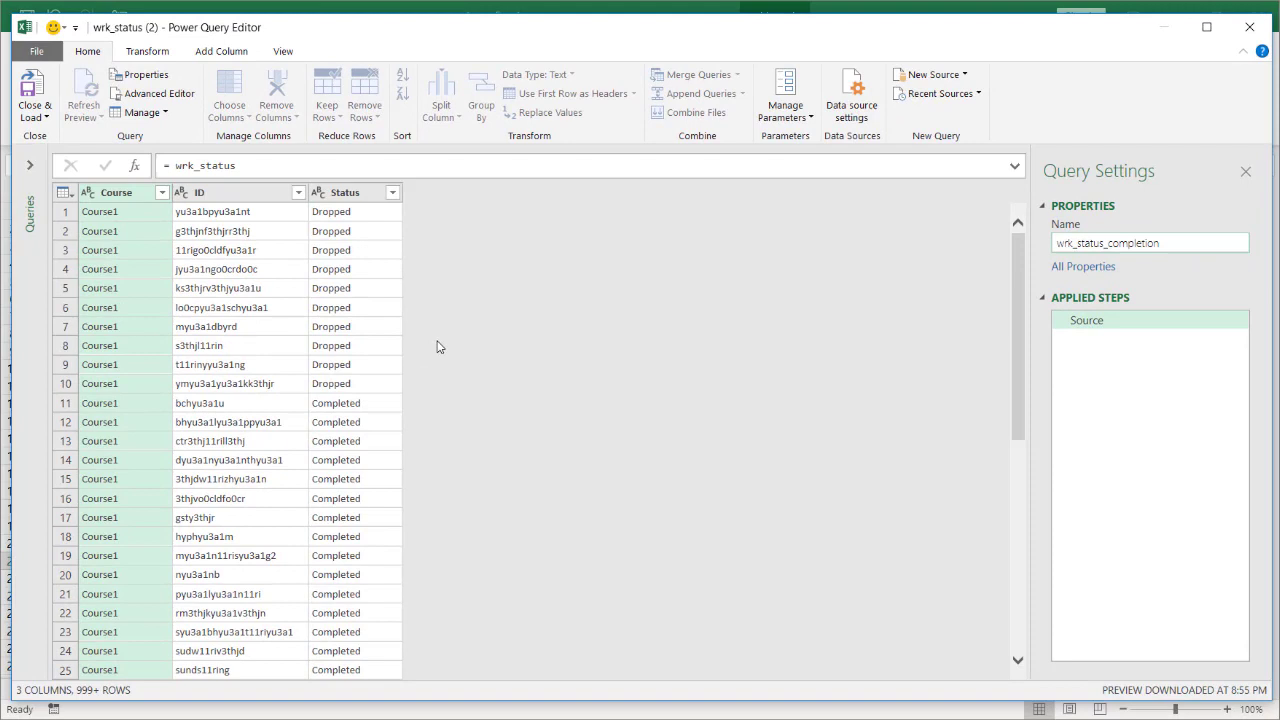
- Filter the Status column to keep only the Completed rows
{"action": "left_click", "coordinate": [363, 425]}
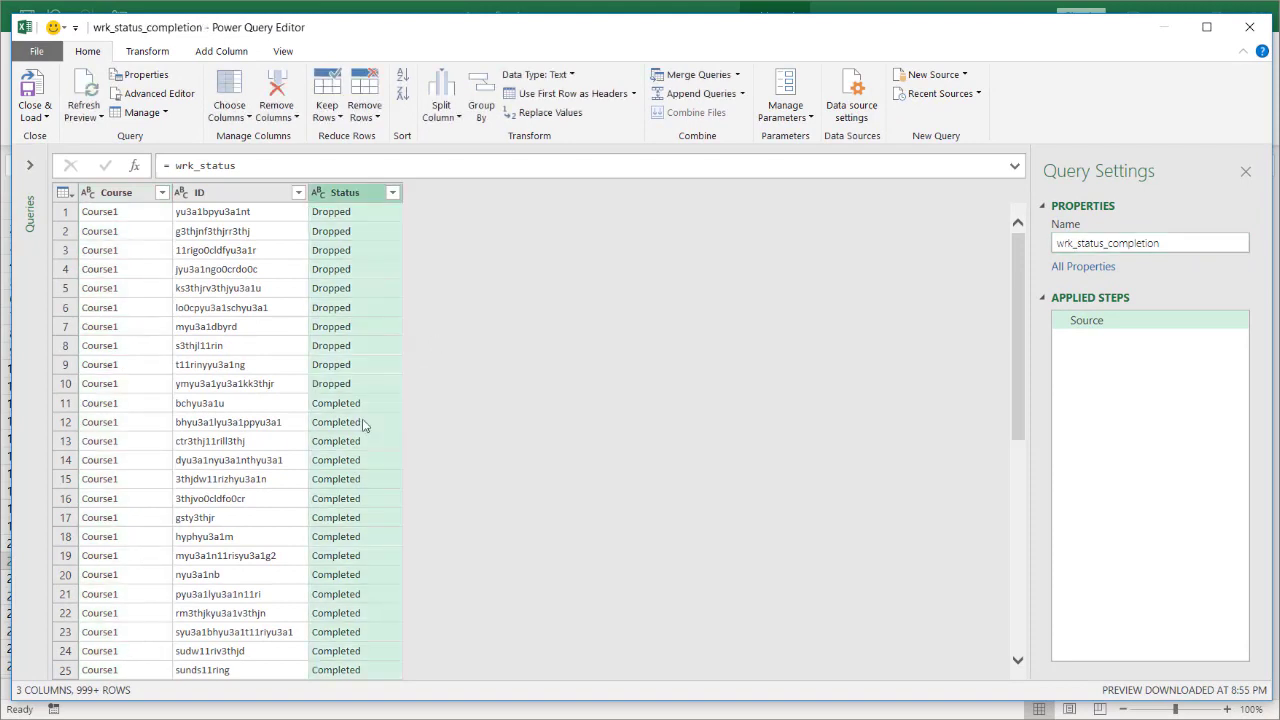
{"action": "left_click", "coordinate": [392, 193]}
{"action": "left_click", "coordinate": [135, 386]}
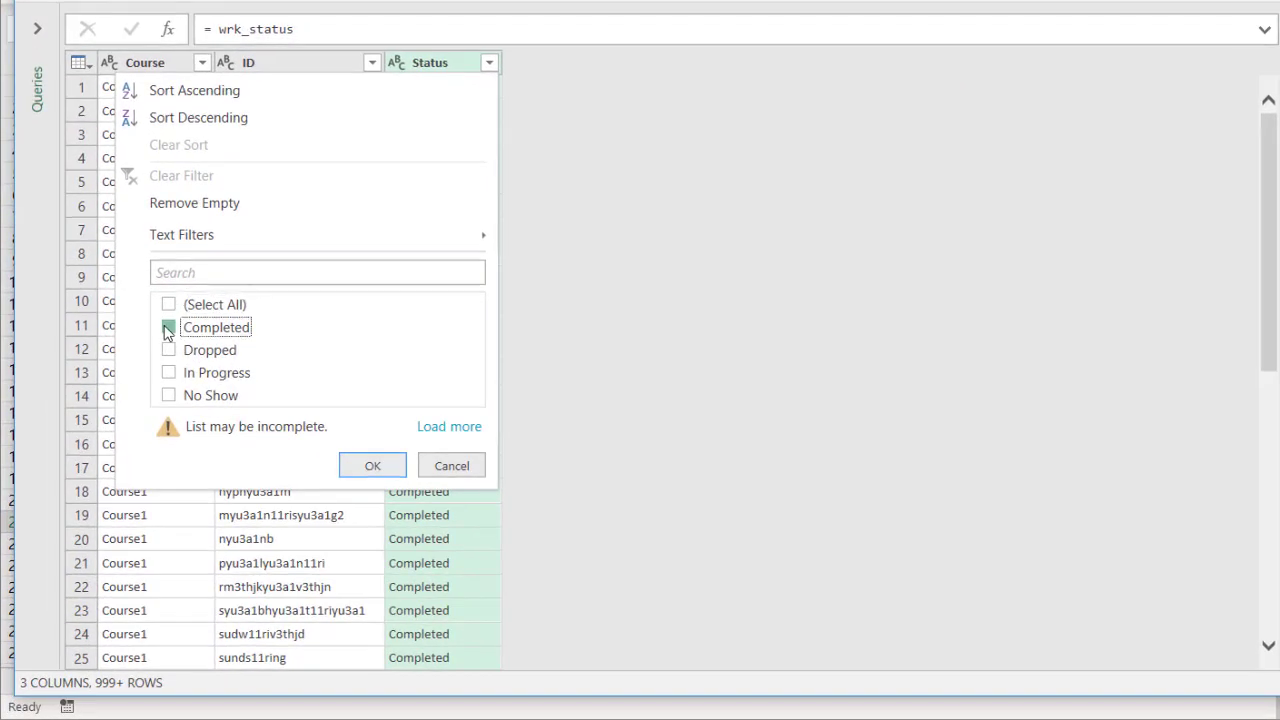
{"action": "left_click", "coordinate": [168, 328]}
{"action": "left_click", "coordinate": [386, 464]}
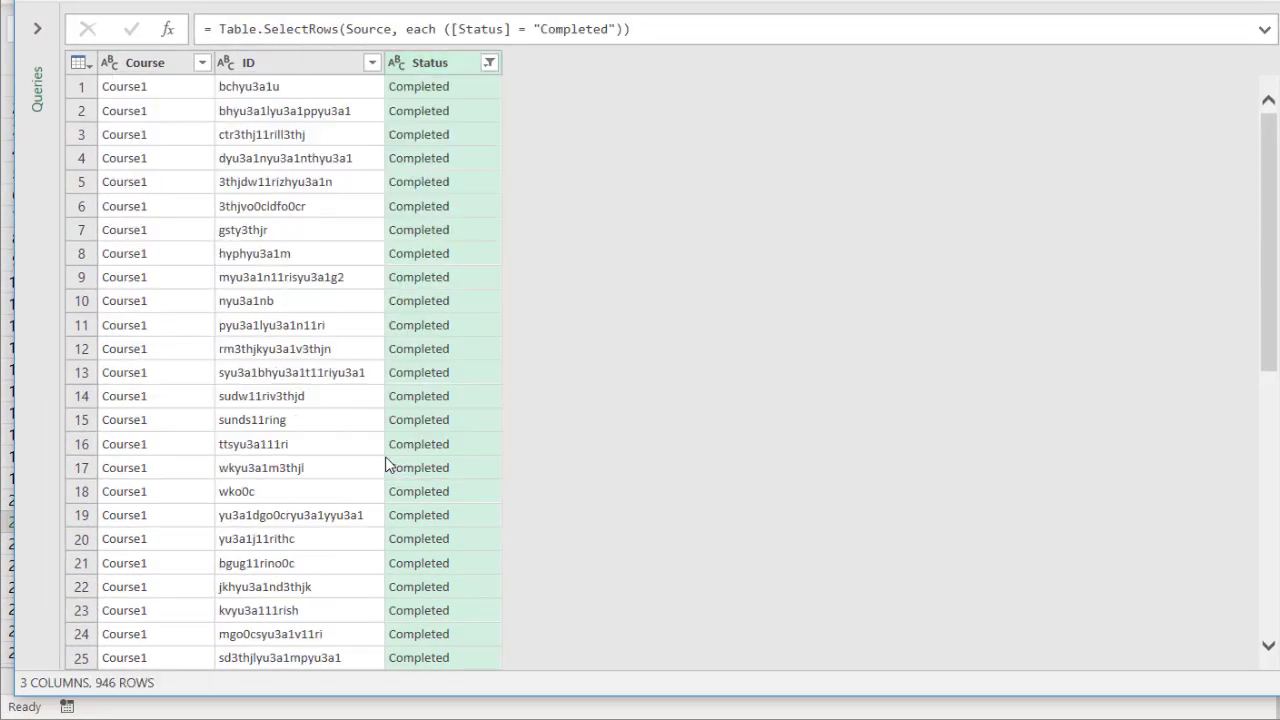
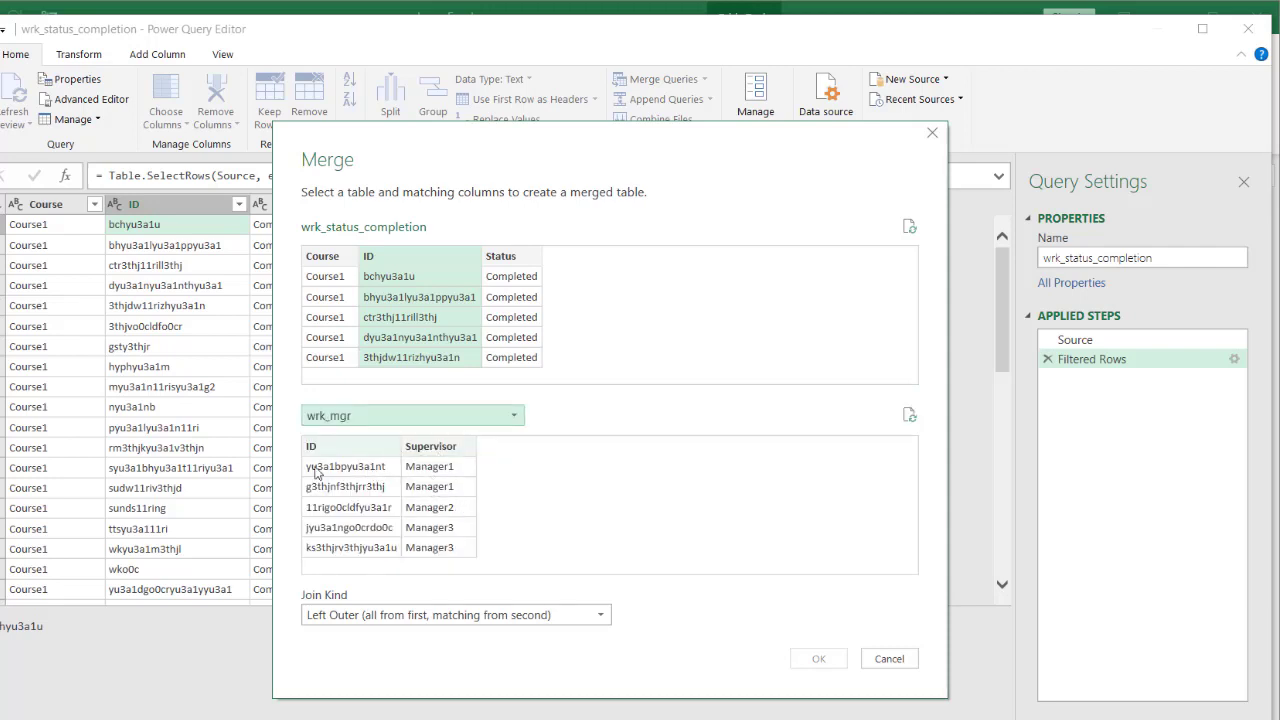
- Merge wrk_status_completion with wrk_mgr on their ID columns using a Left Outer join, and preview the first row's nested table
{"action": "left_click", "coordinate": [342, 451]}
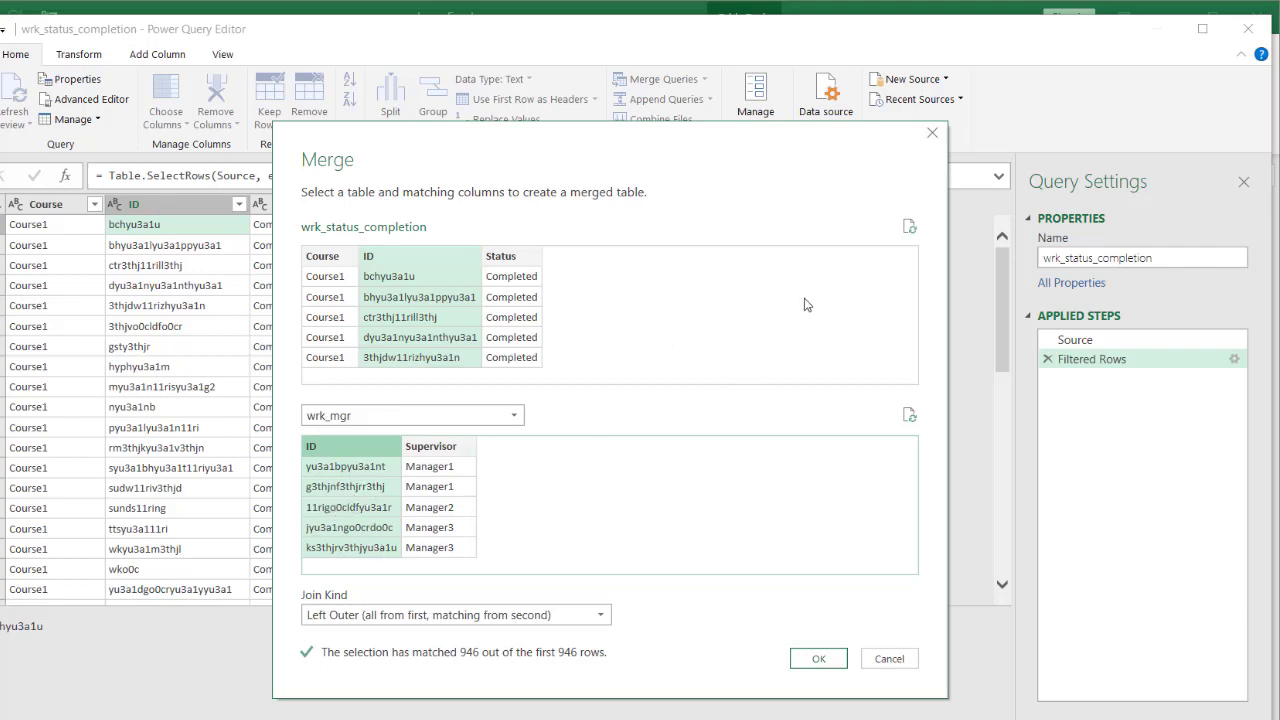
{"action": "left_click", "coordinate": [818, 658]}
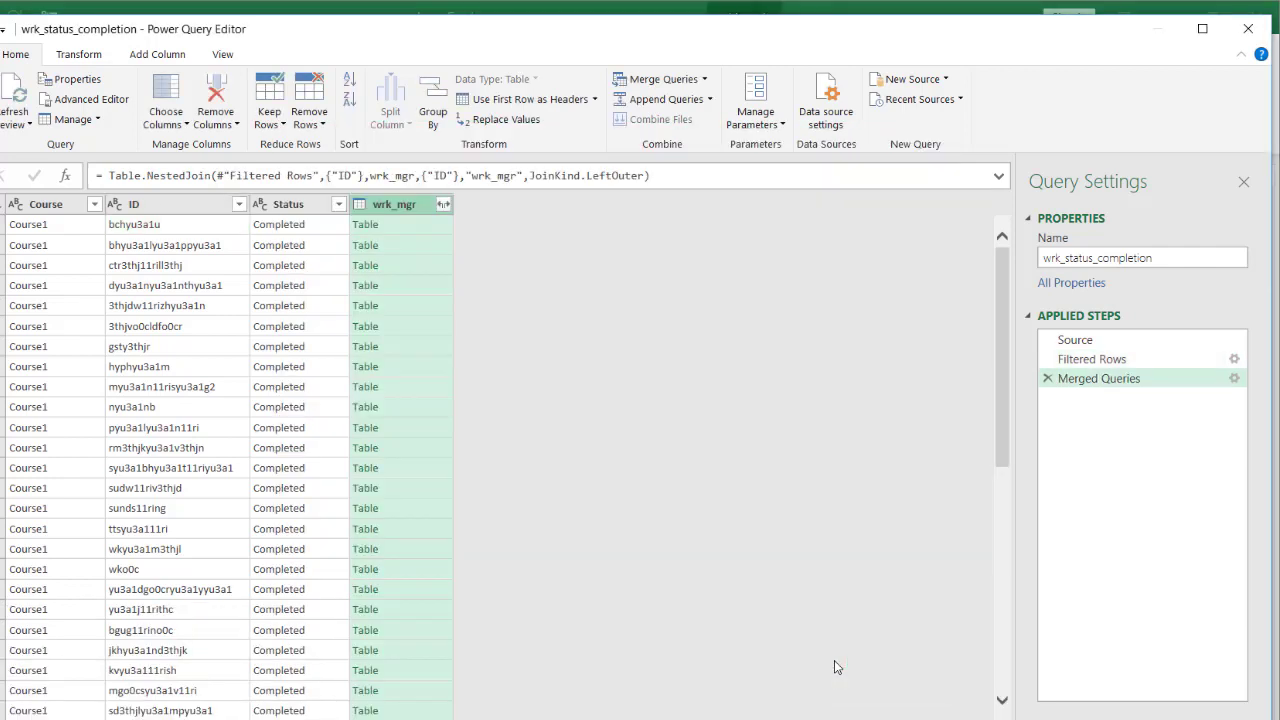
{"action": "left_click", "coordinate": [410, 232]}
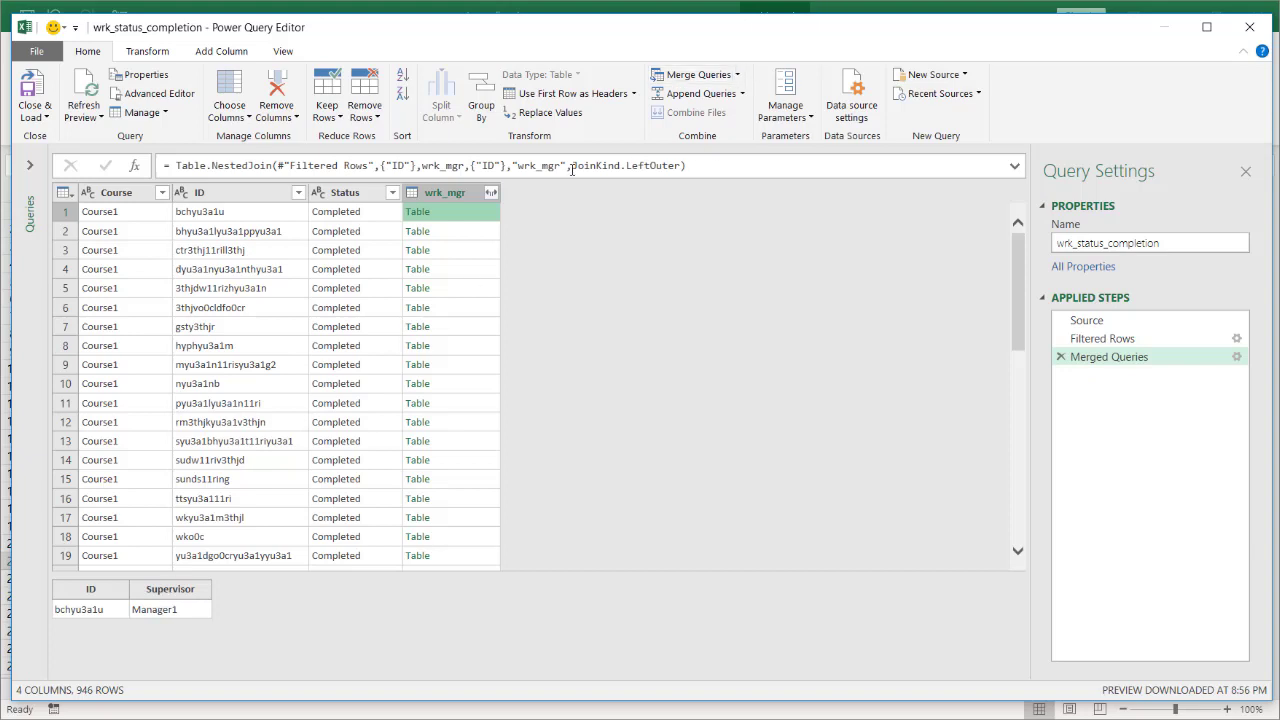
- Expand the merged wrk_mgr column to only the Supervisor field, without the original column name as prefix
{"action": "left_click", "coordinate": [491, 193]}
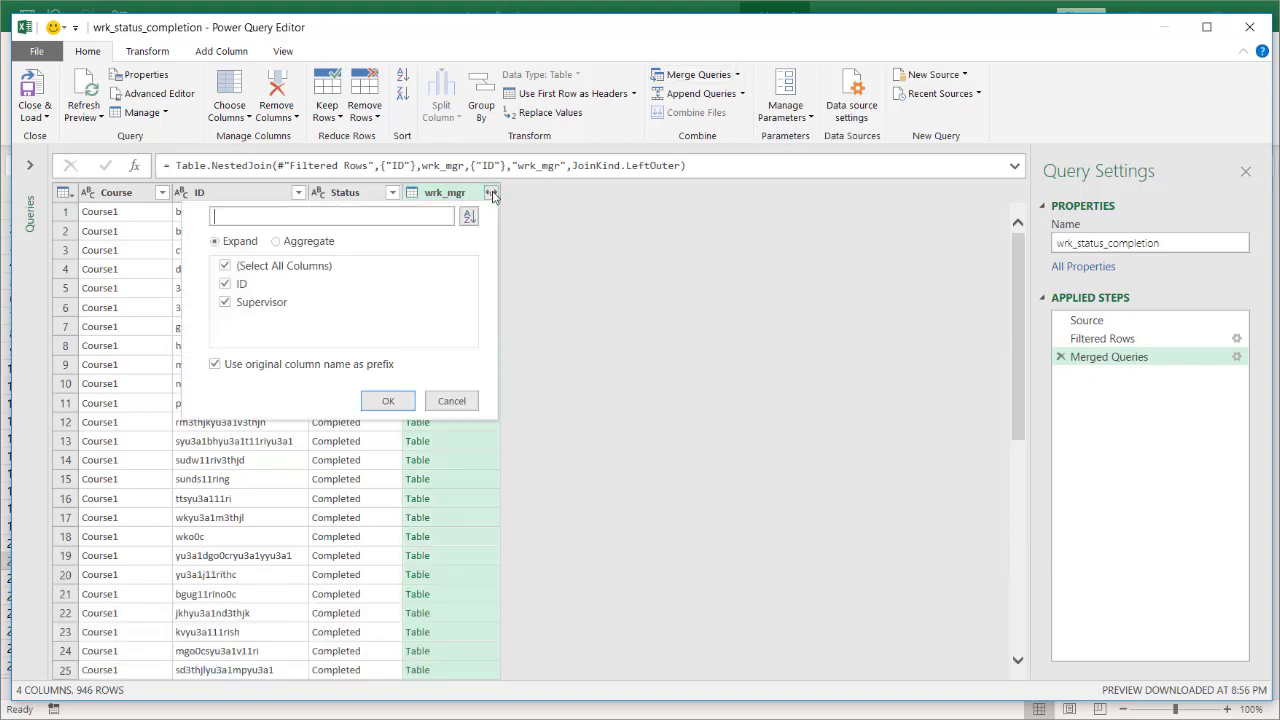
{"action": "left_click", "coordinate": [225, 285]}
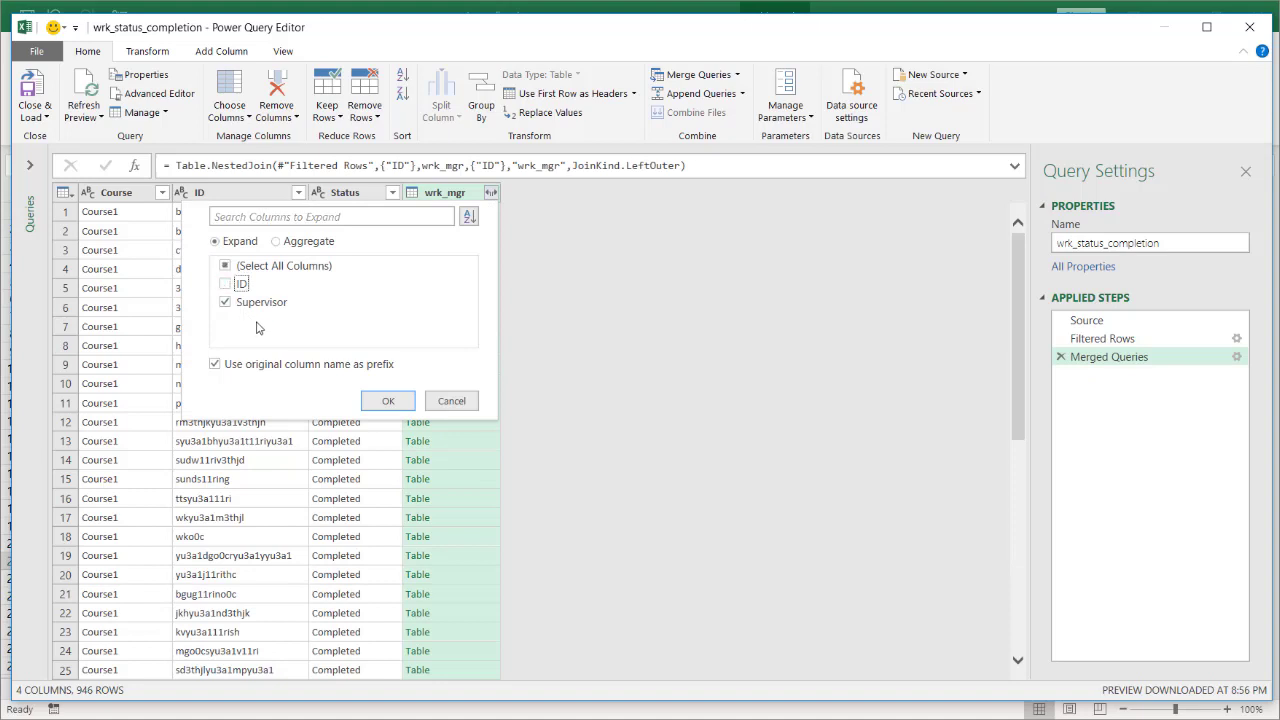
{"action": "left_click", "coordinate": [215, 366]}
{"action": "left_click", "coordinate": [390, 401]}
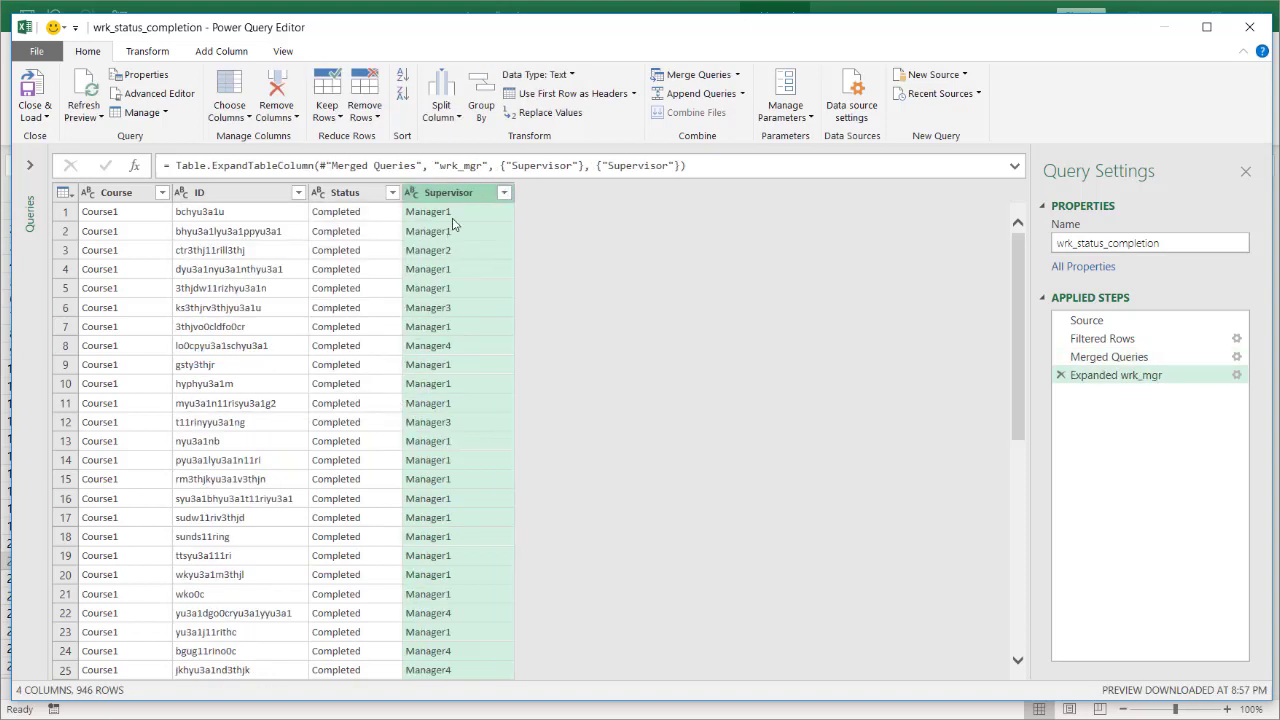
- Examine how the Course, ID and Supervisor columns relate in the expanded table
{"action": "left_click", "coordinate": [465, 216]}
{"action": "left_click", "coordinate": [258, 218]}
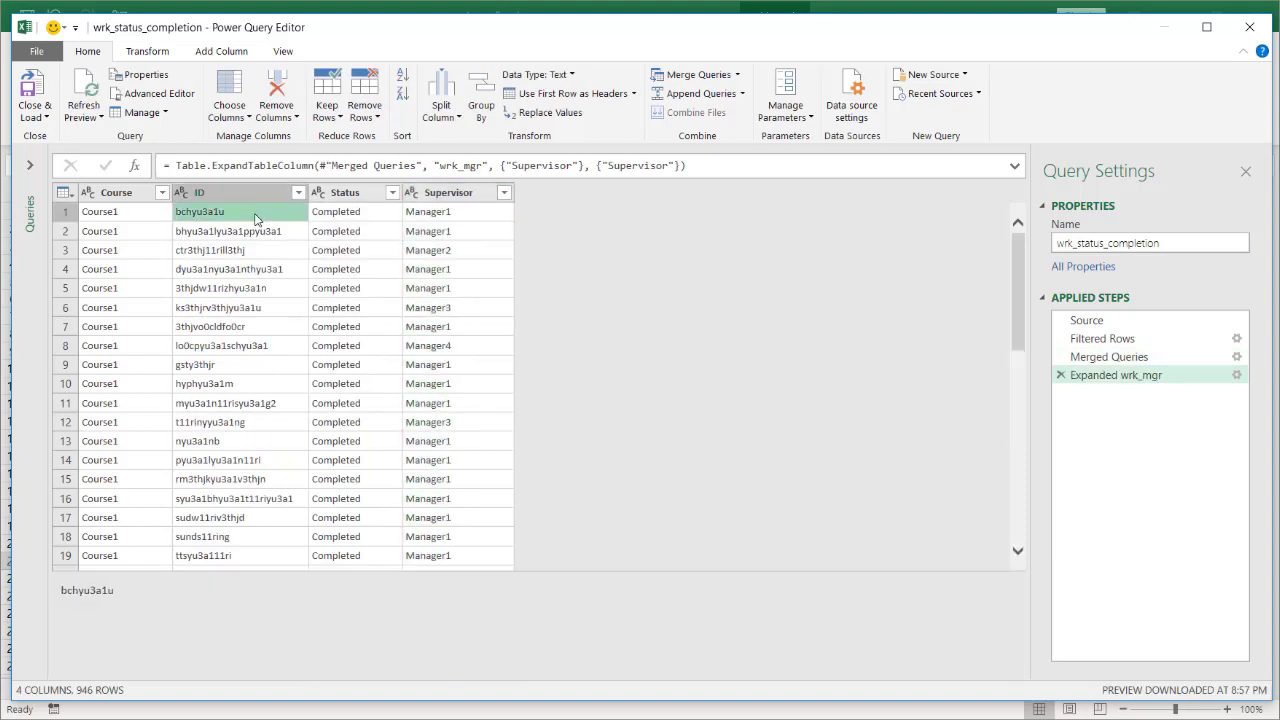
{"action": "left_click", "coordinate": [477, 287]}
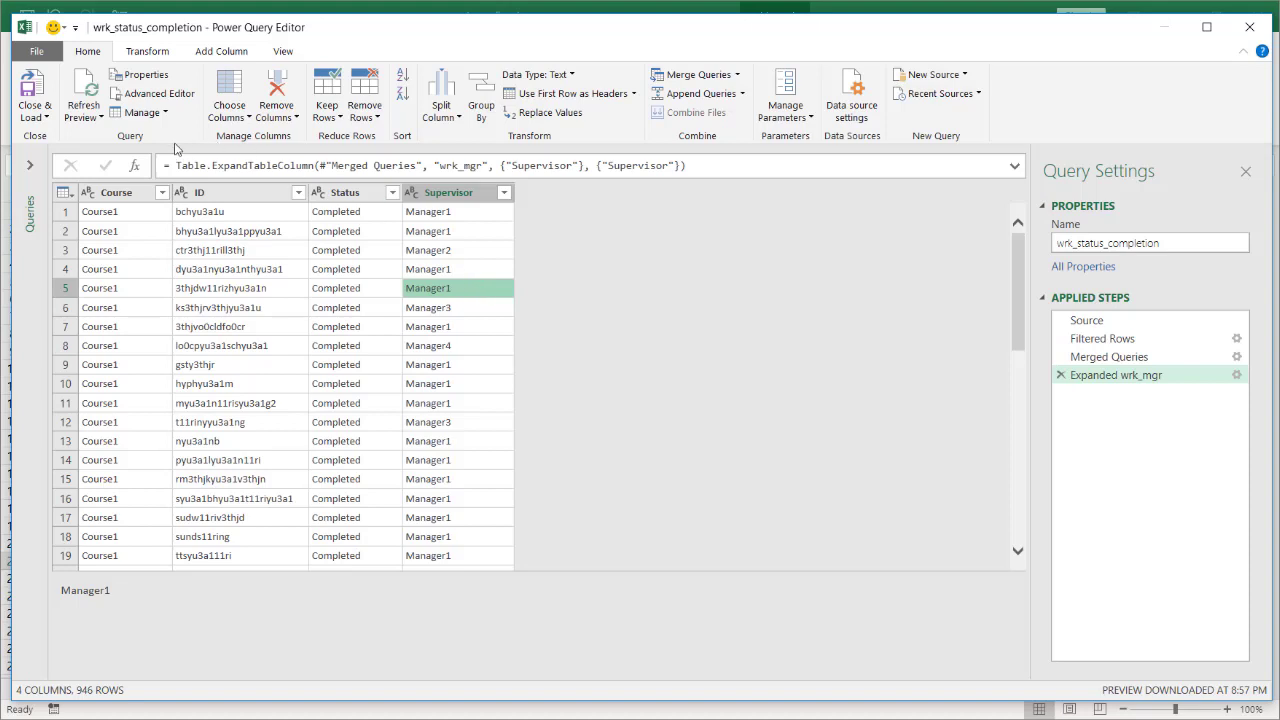
{"action": "left_click", "coordinate": [126, 195]}
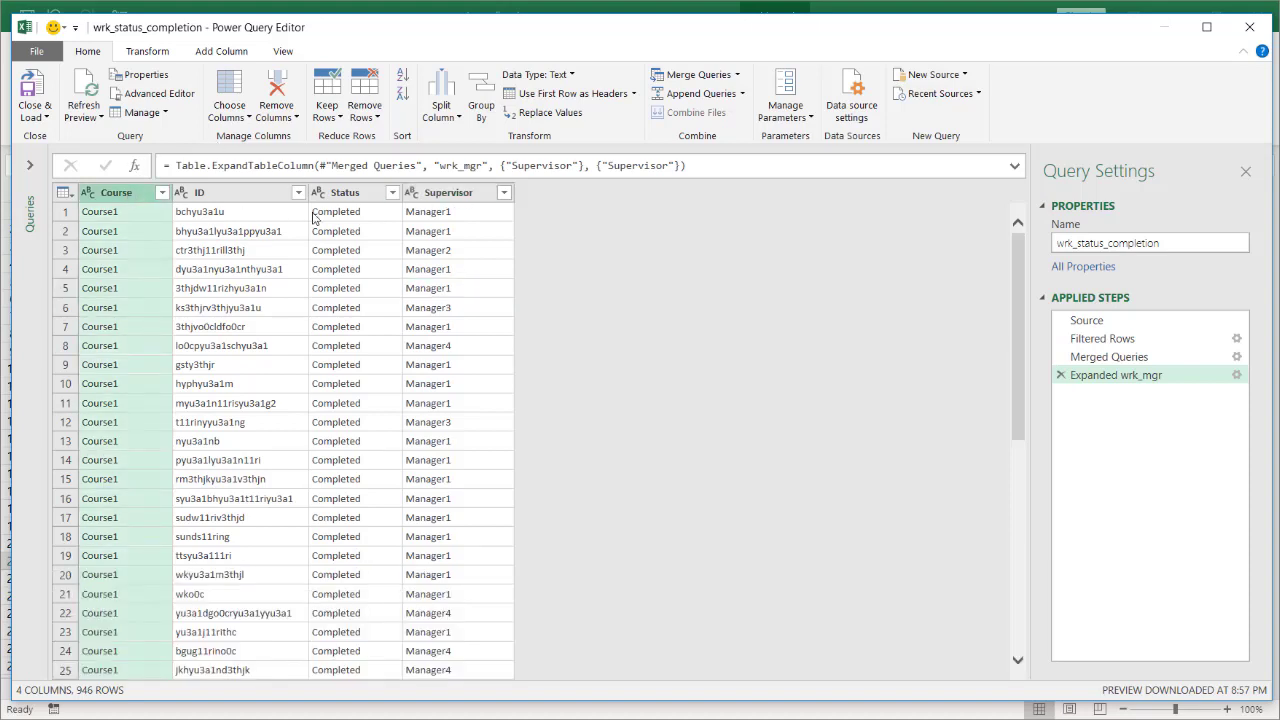
{"action": "left_click", "coordinate": [445, 197]}
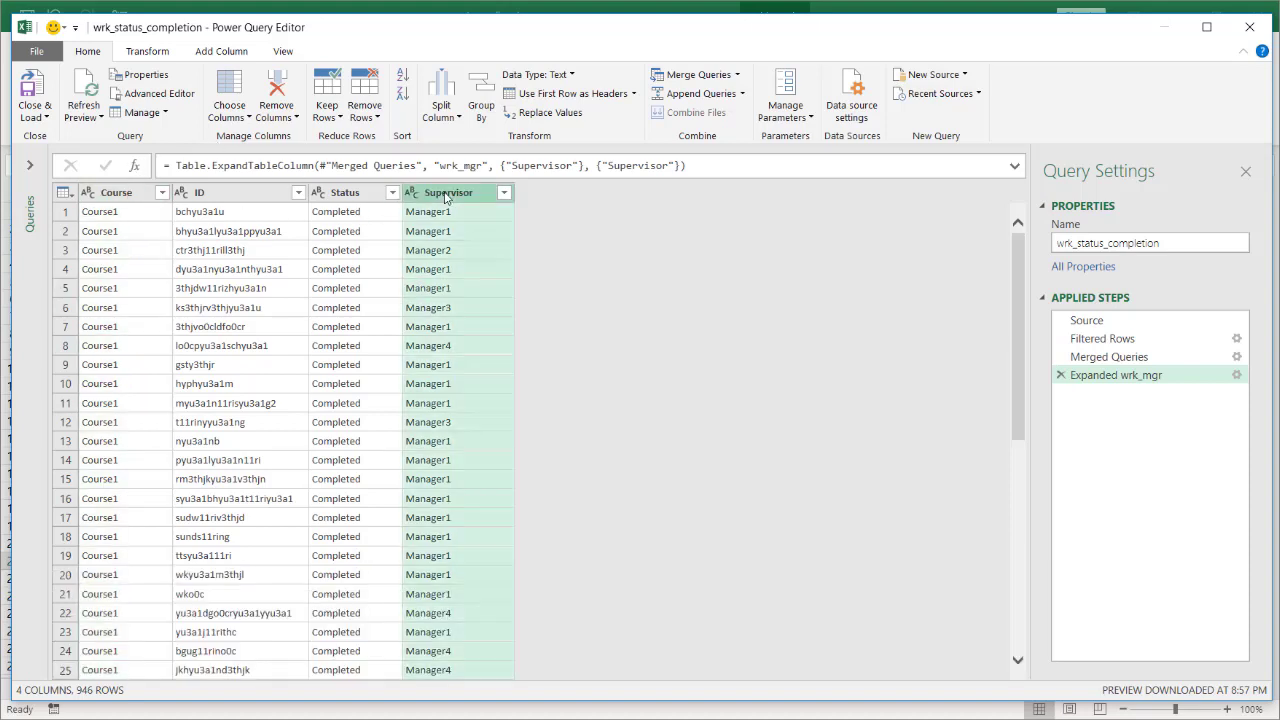
{"action": "left_click", "coordinate": [245, 228]}
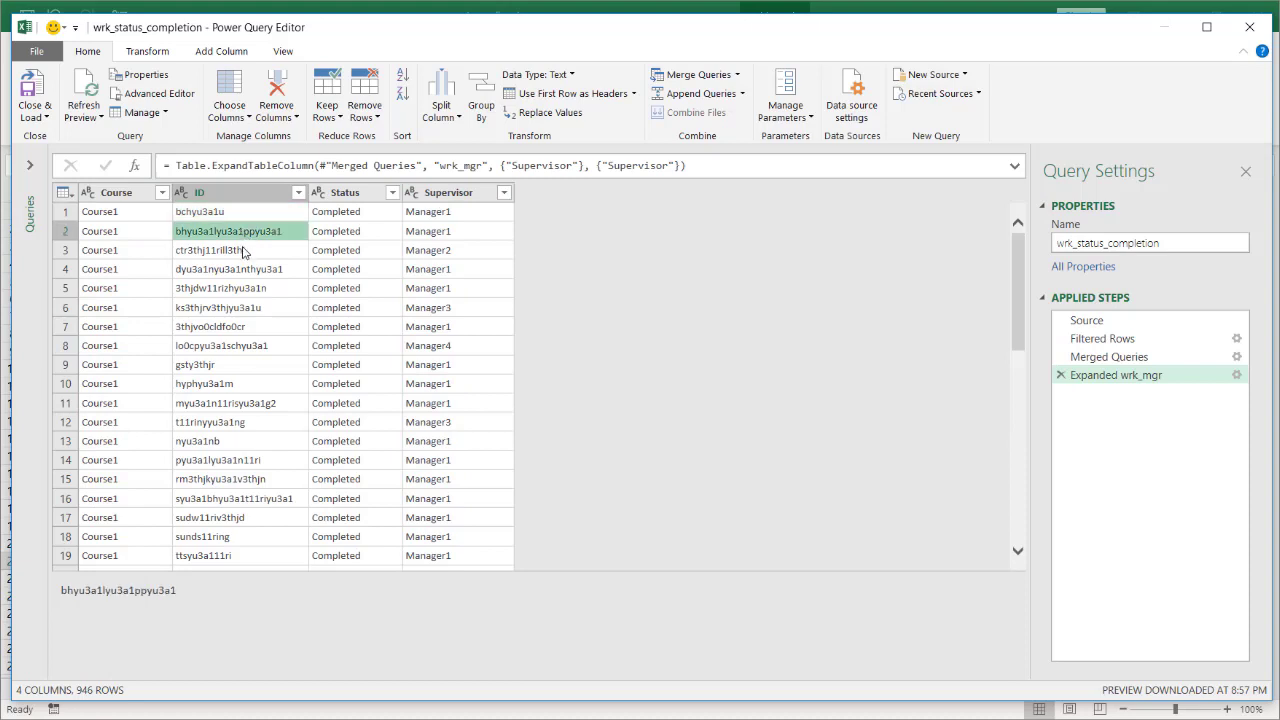
{"action": "left_click", "coordinate": [245, 251]}
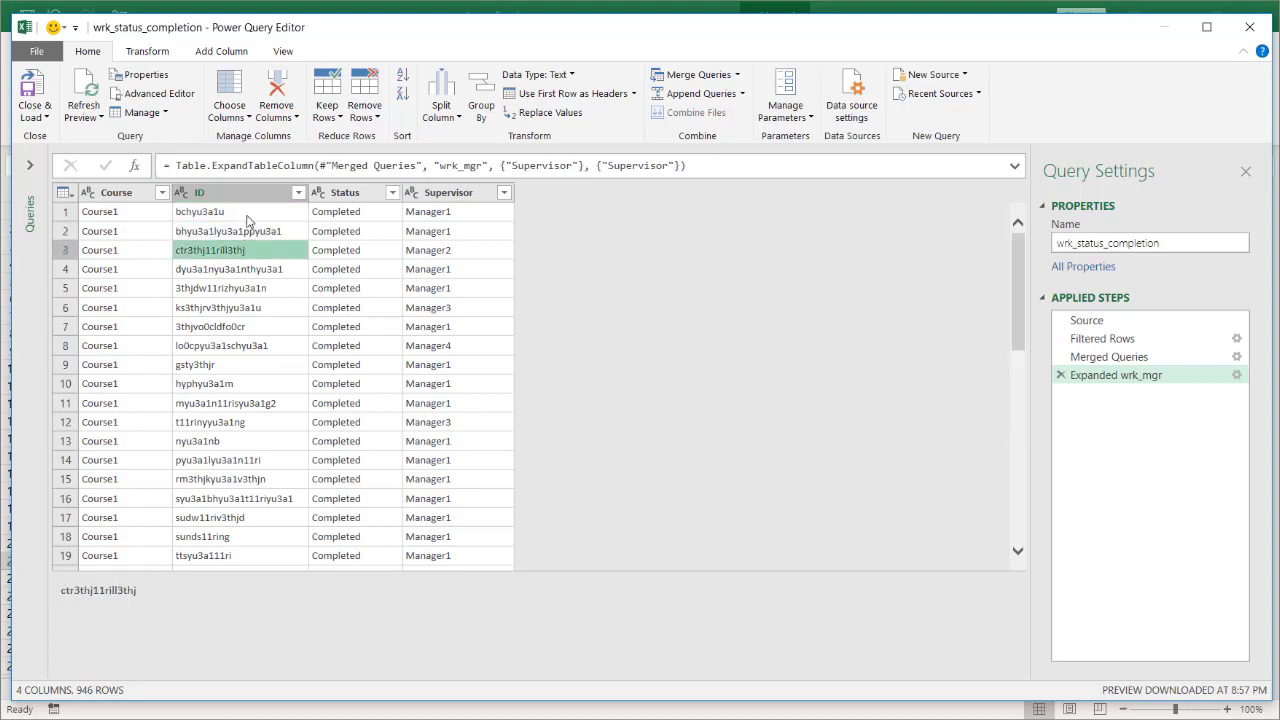
{"action": "left_click", "coordinate": [247, 213]}
{"action": "left_click", "coordinate": [128, 199]}
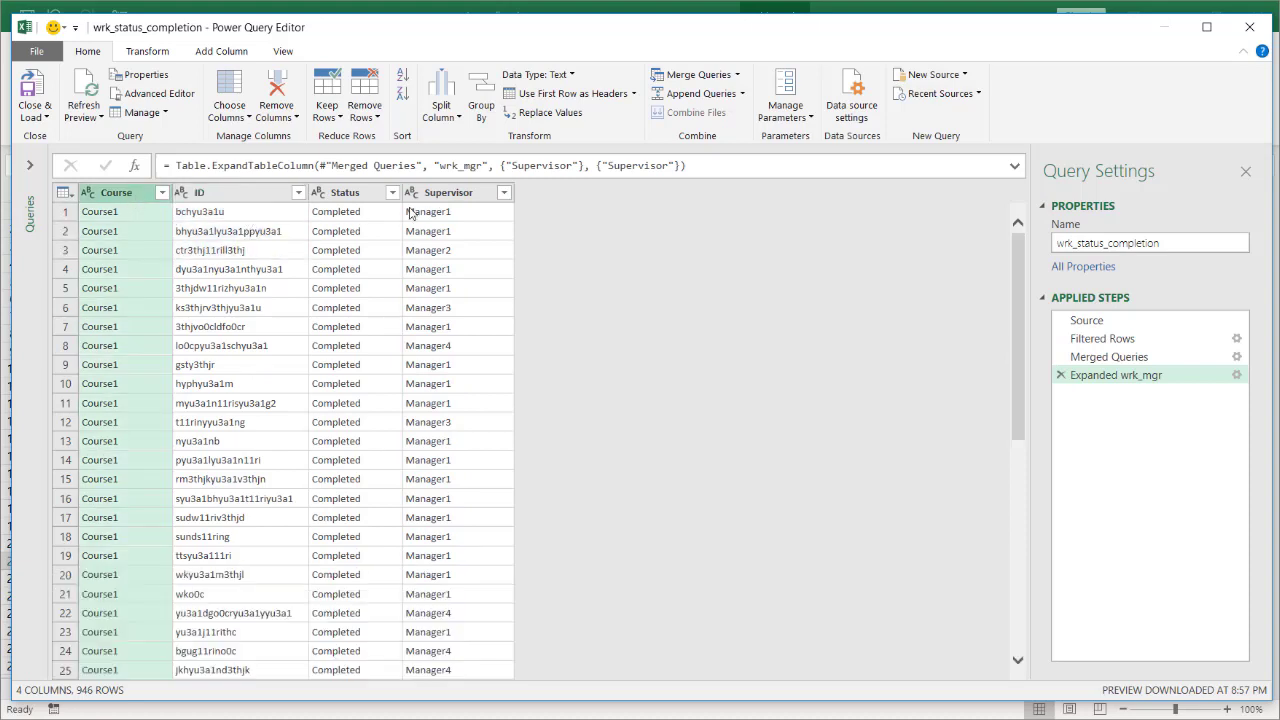
{"action": "left_click", "coordinate": [450, 195]}
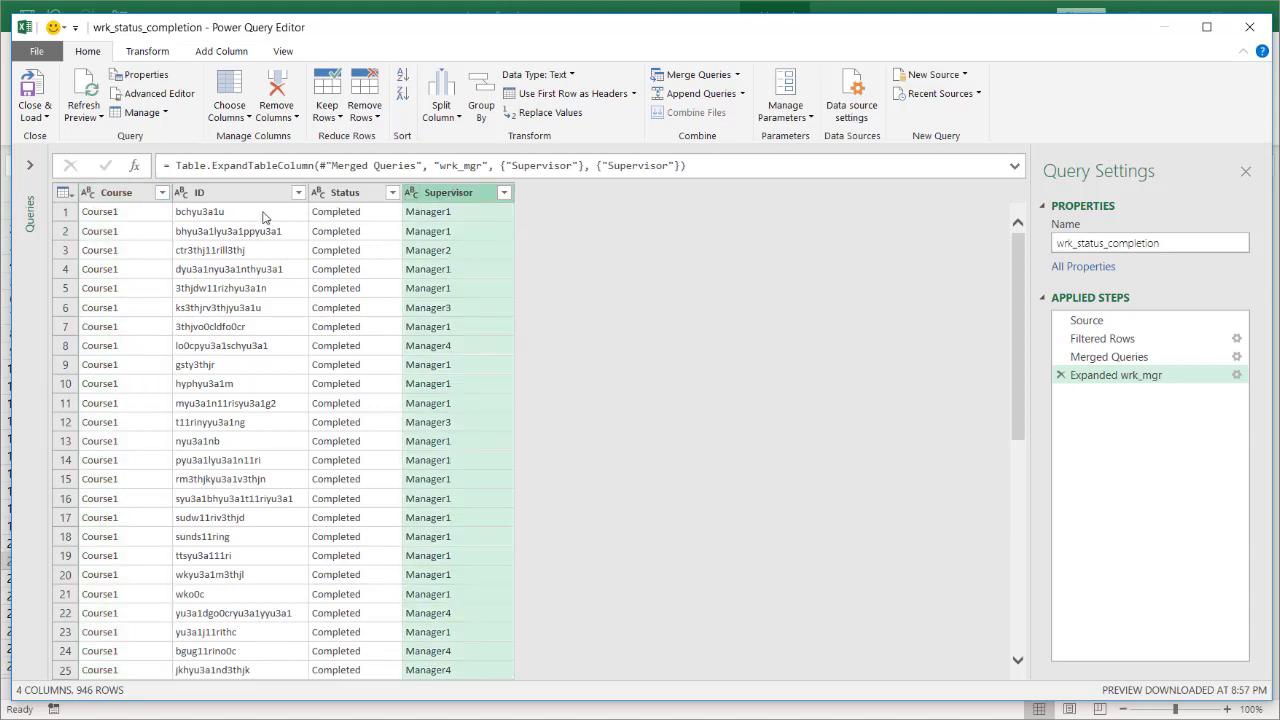
- Group the rows by Course and Supervisor, with a Count Rows aggregation in a new column named Count
{"action": "key", "text": "Home"}
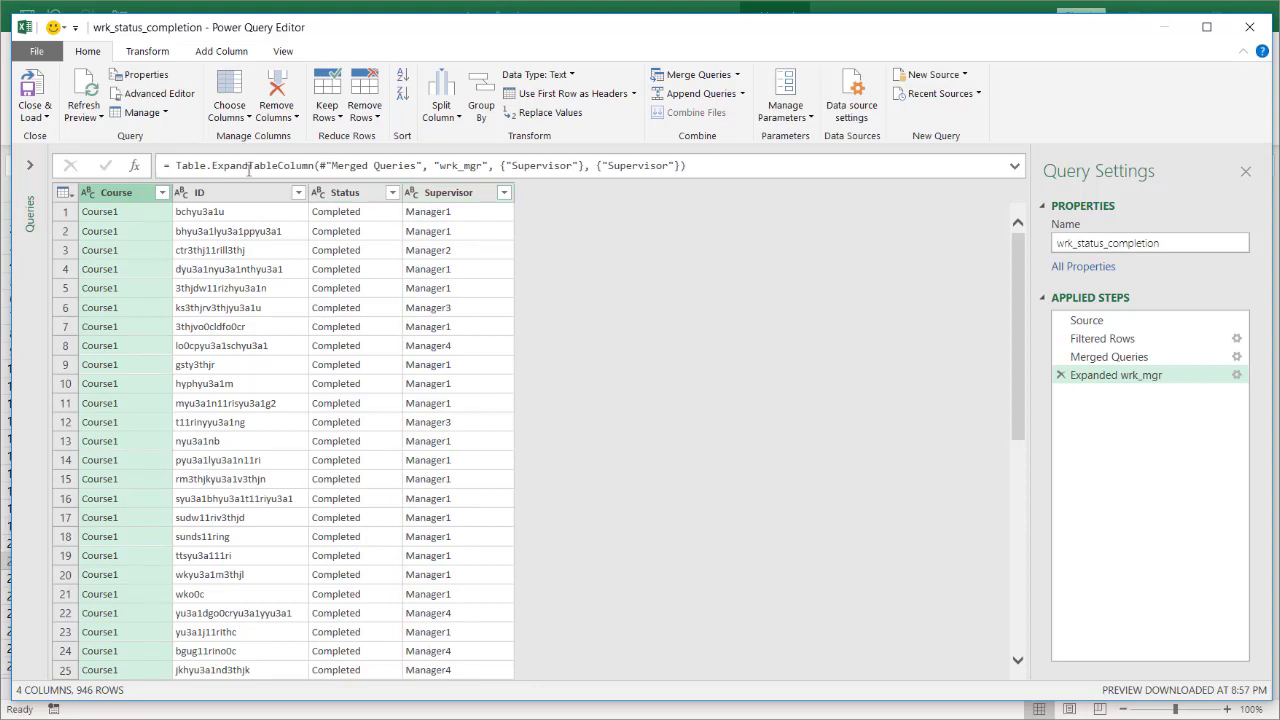
{"action": "key", "text": "ctrl"}
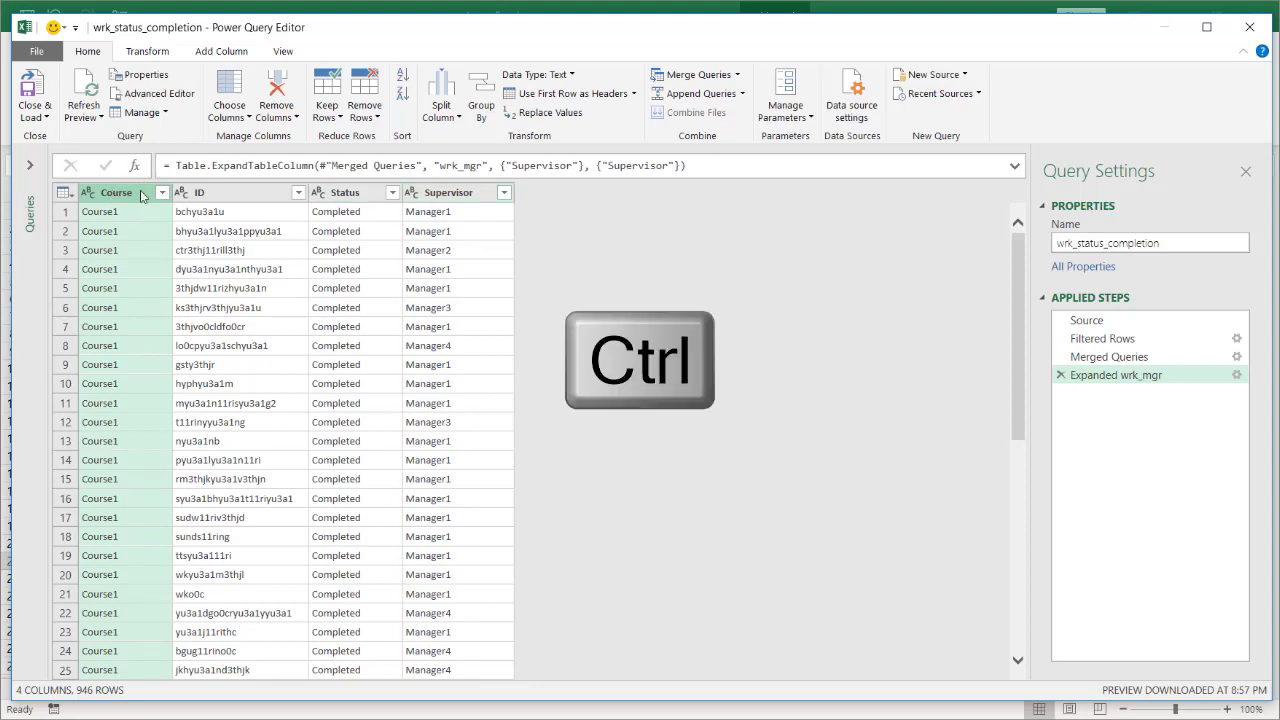
{"action": "left_click", "coordinate": [463, 200], "text": "ctrl"}
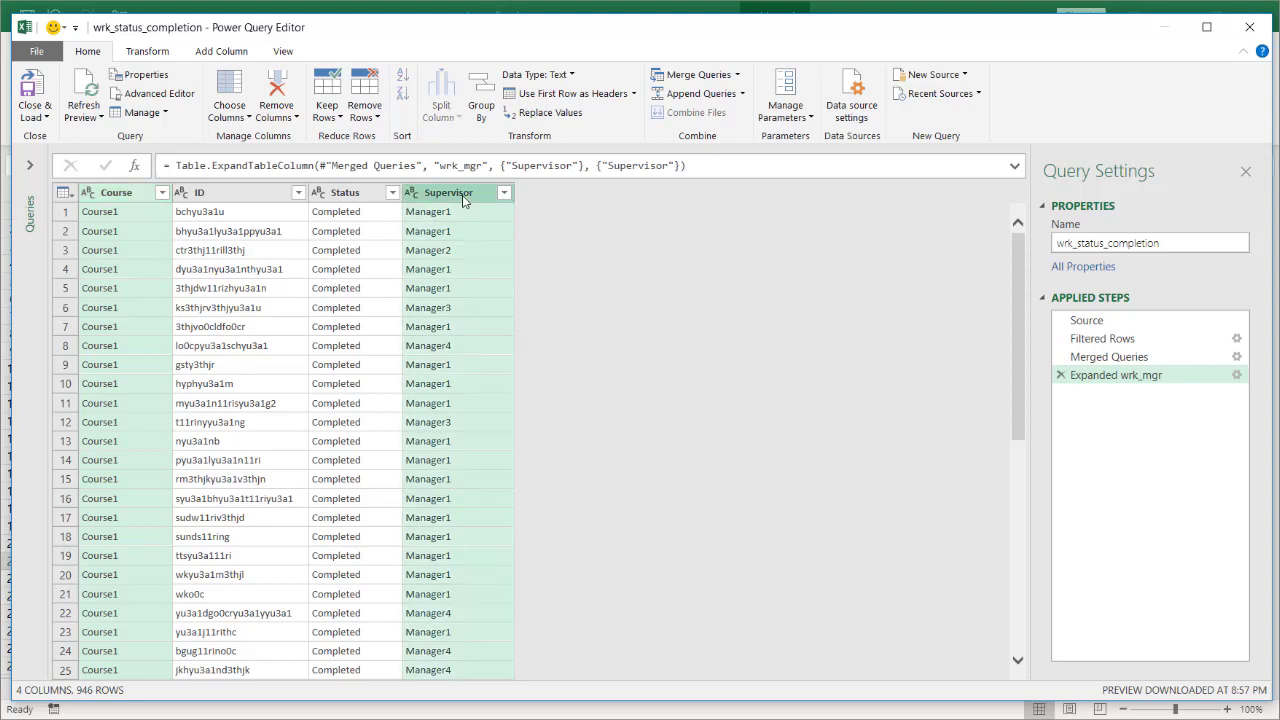
{"action": "right_click", "coordinate": [463, 200]}
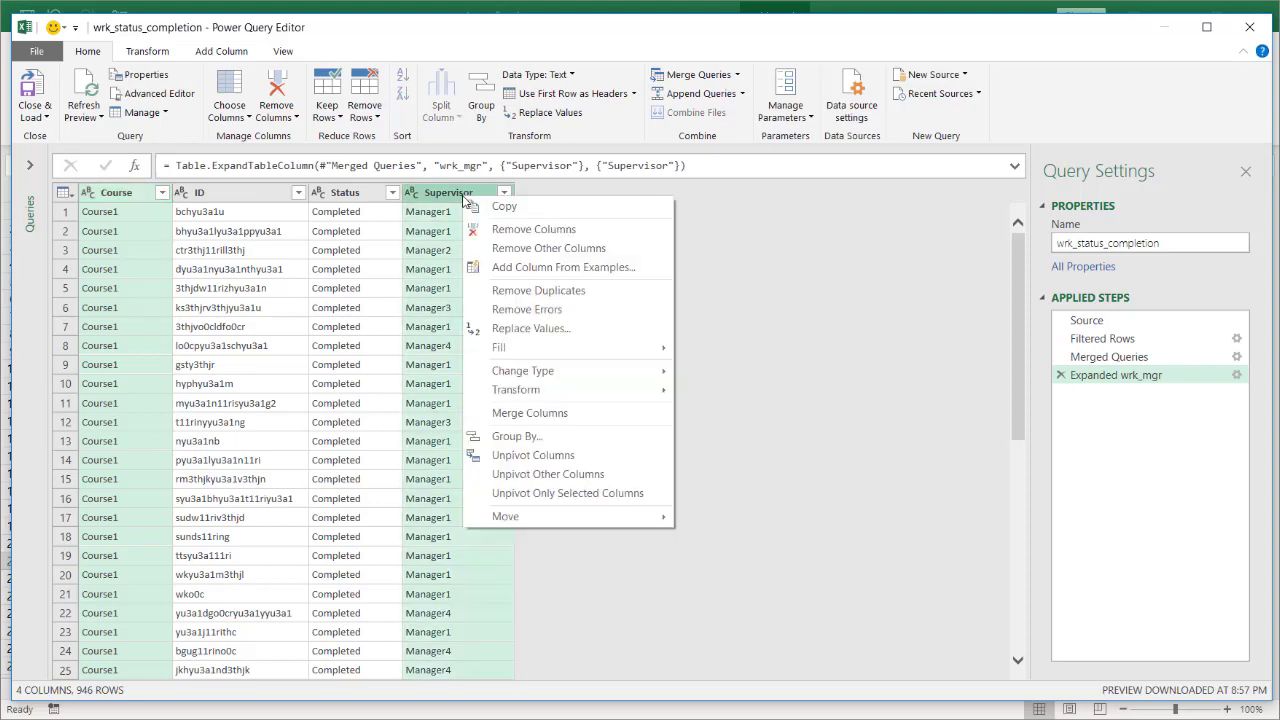
{"action": "left_click", "coordinate": [523, 438]}
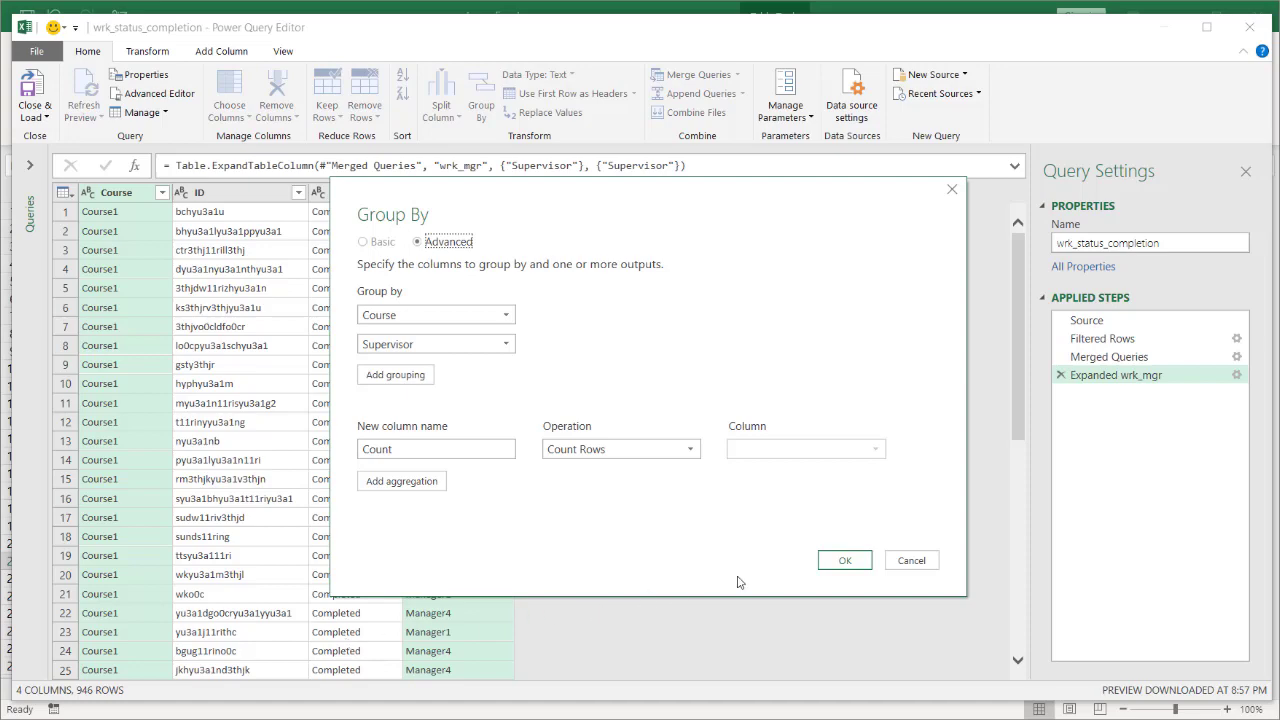
{"action": "left_click", "coordinate": [845, 560]}
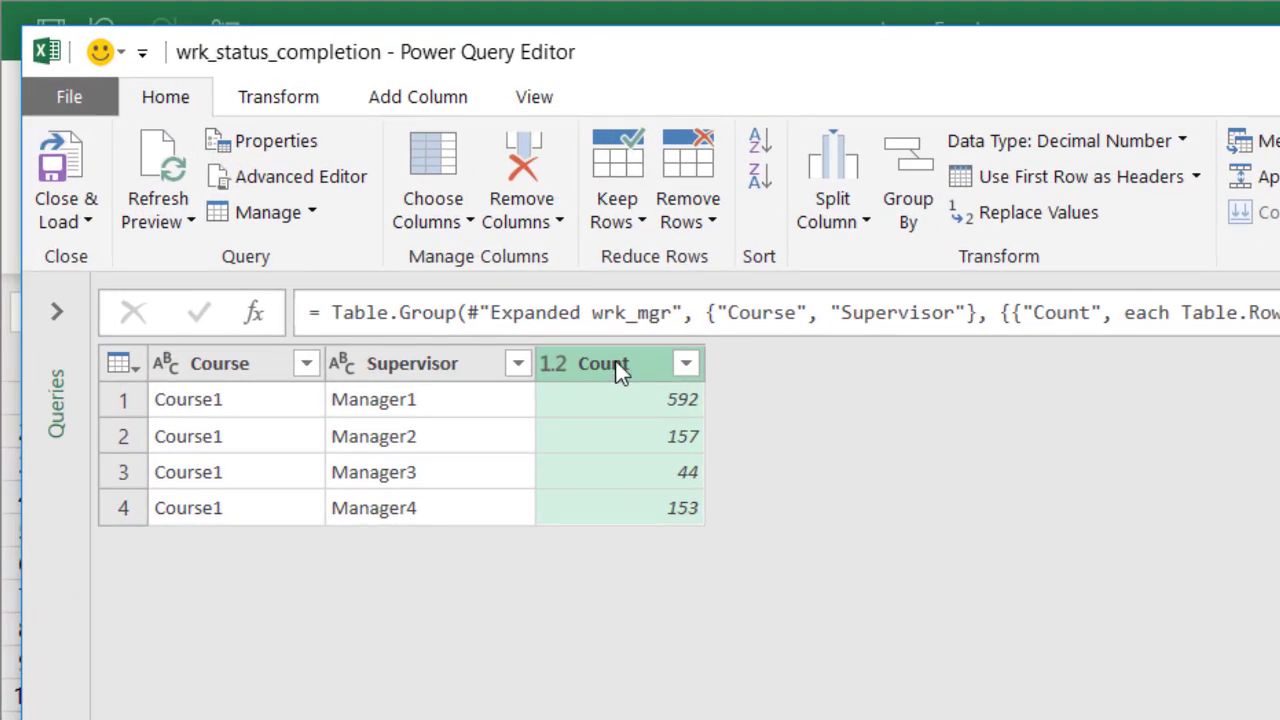
- Rename the grouped table's Count column to Completion Count
{"action": "double_click", "coordinate": [617, 366]}
{"action": "type", "text": "C"}
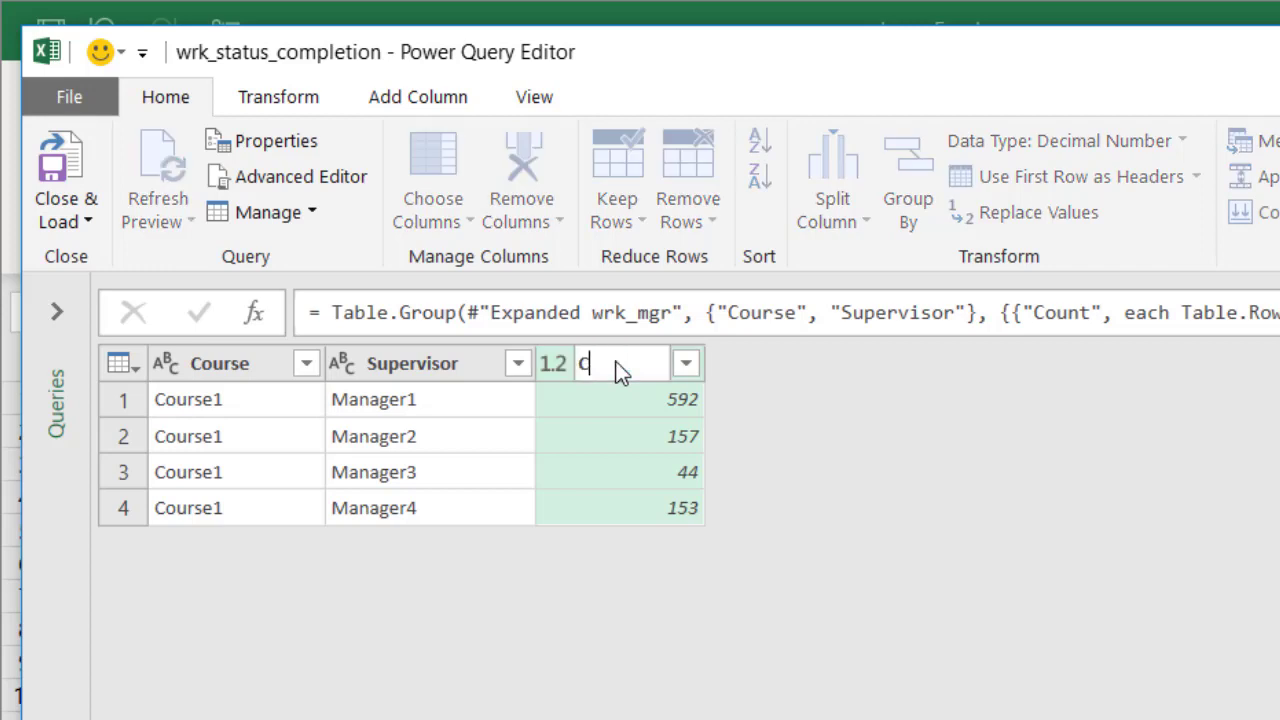
{"action": "type", "text": "ompl"}
{"action": "type", "text": "etion Count"}
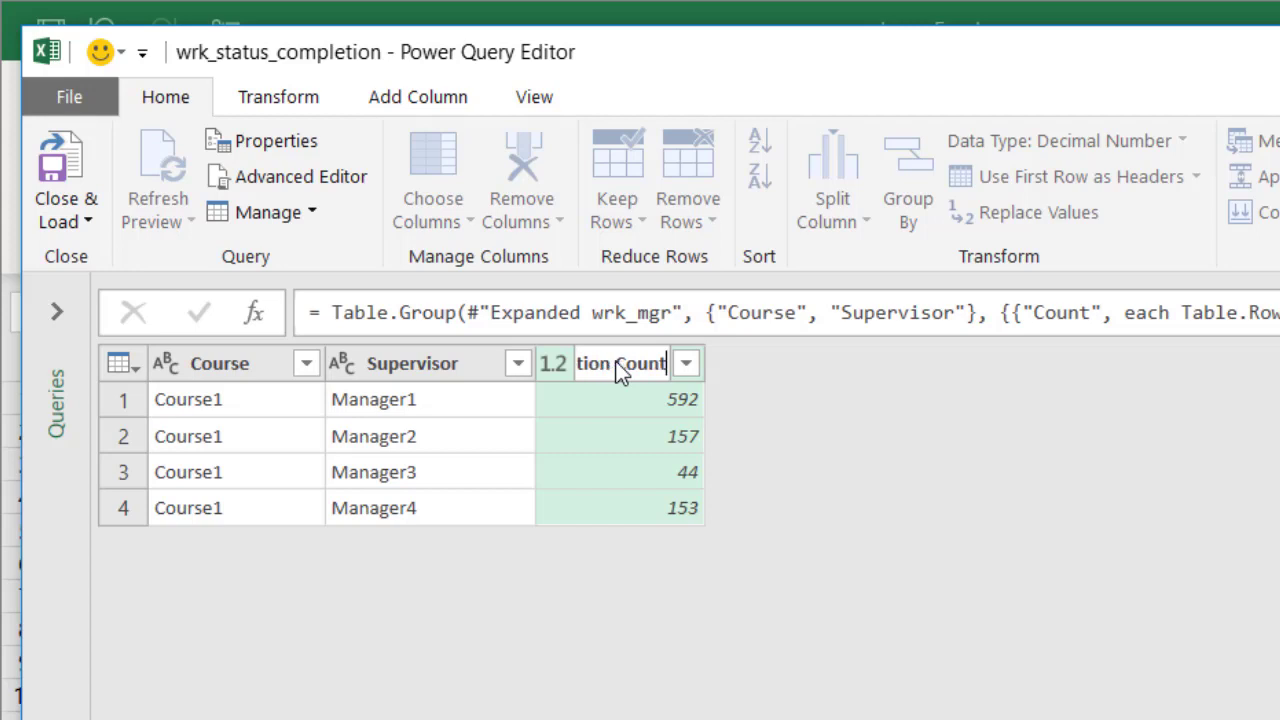
{"action": "key", "text": "Return"}
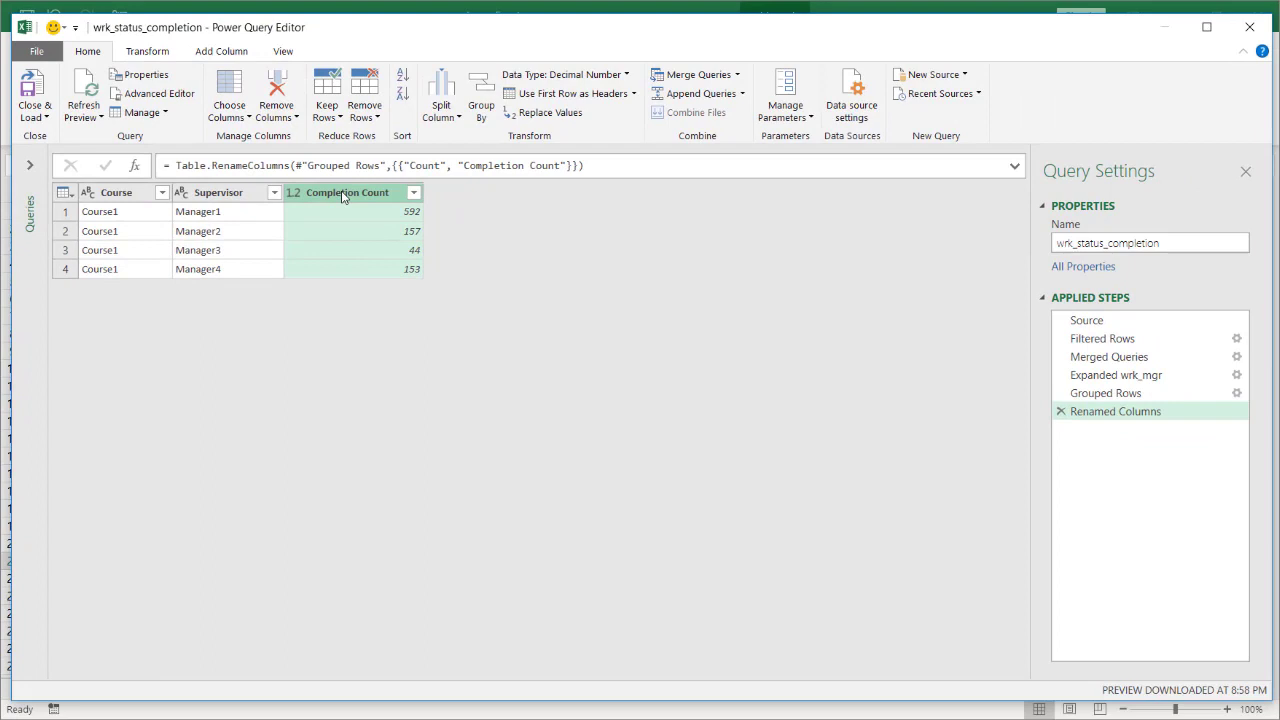
- Merge wrk_status_completion with wrk_mgr_total_wrk on their Supervisor columns using a Left Outer join, and preview the nested tables of the first two rows
{"action": "left_click", "coordinate": [700, 77]}
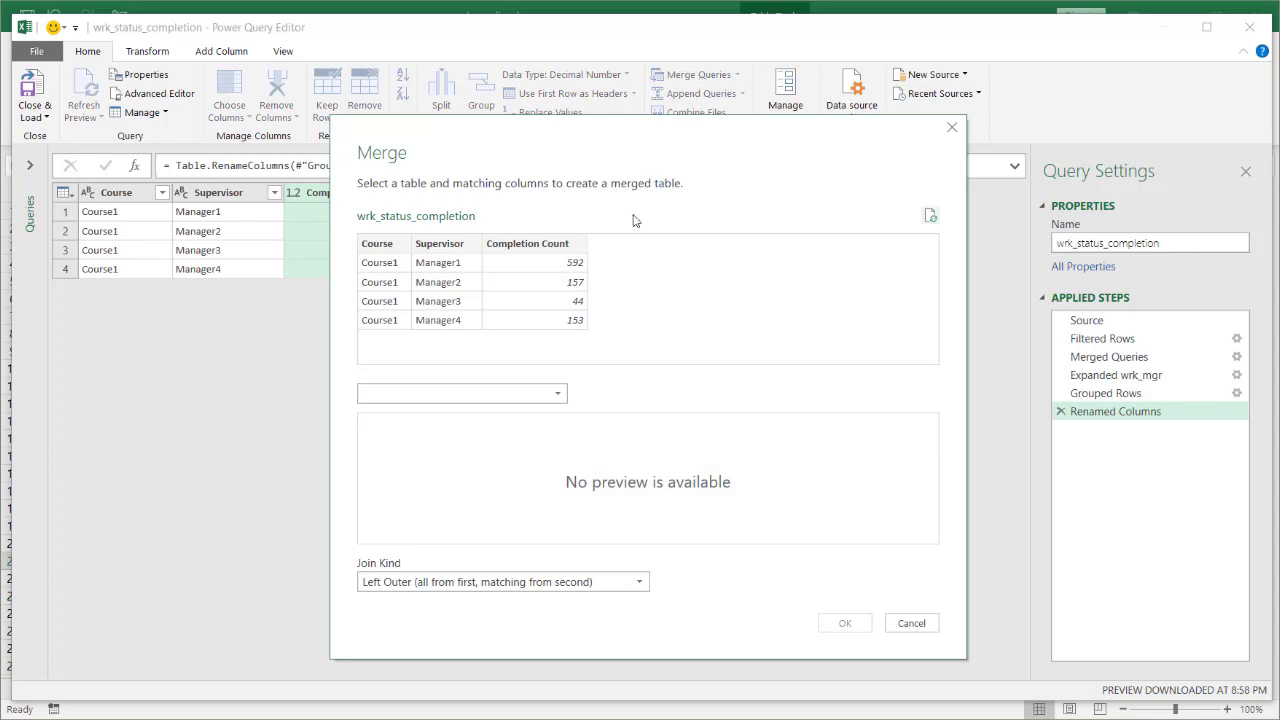
{"action": "left_click", "coordinate": [452, 251]}
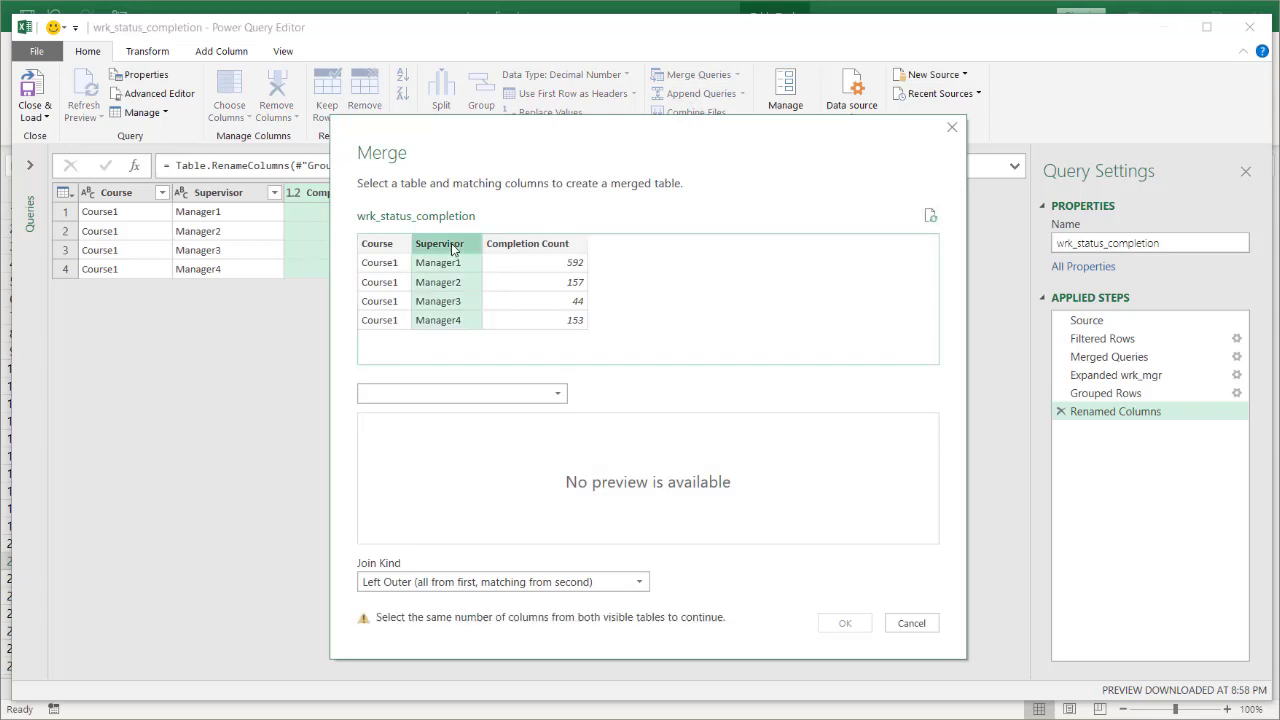
{"action": "left_click", "coordinate": [557, 393]}
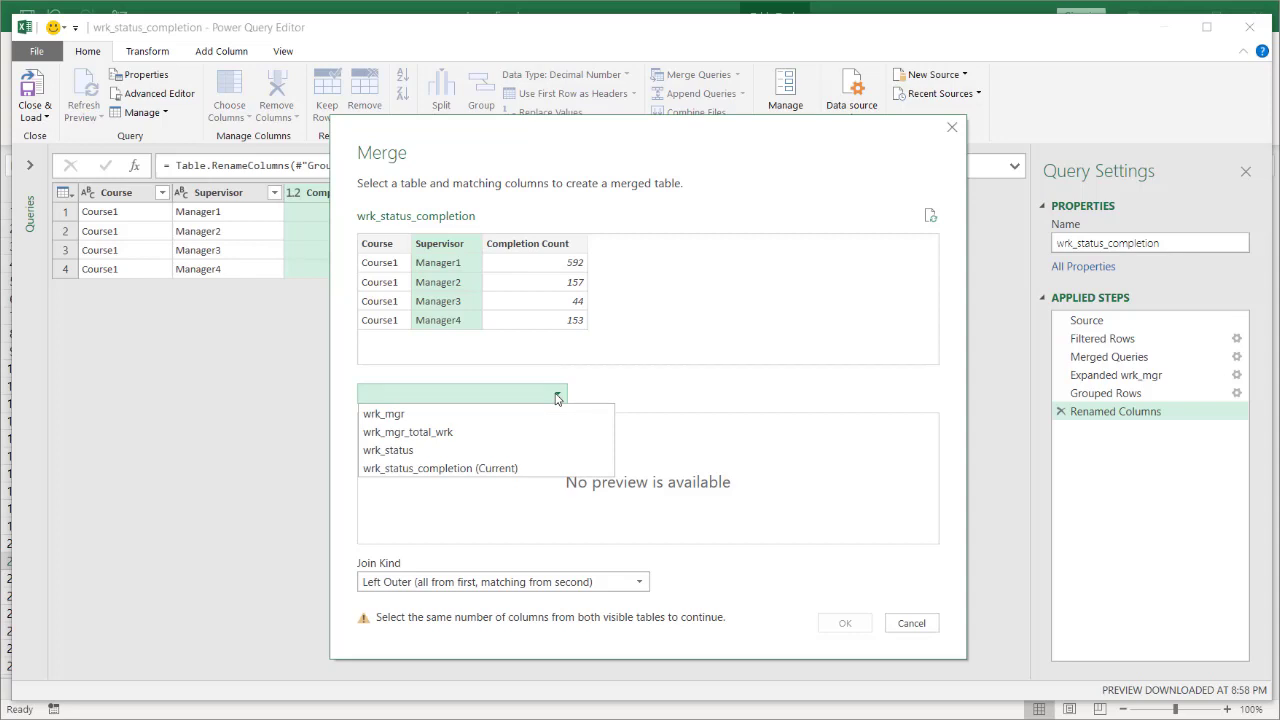
{"action": "left_click", "coordinate": [407, 432]}
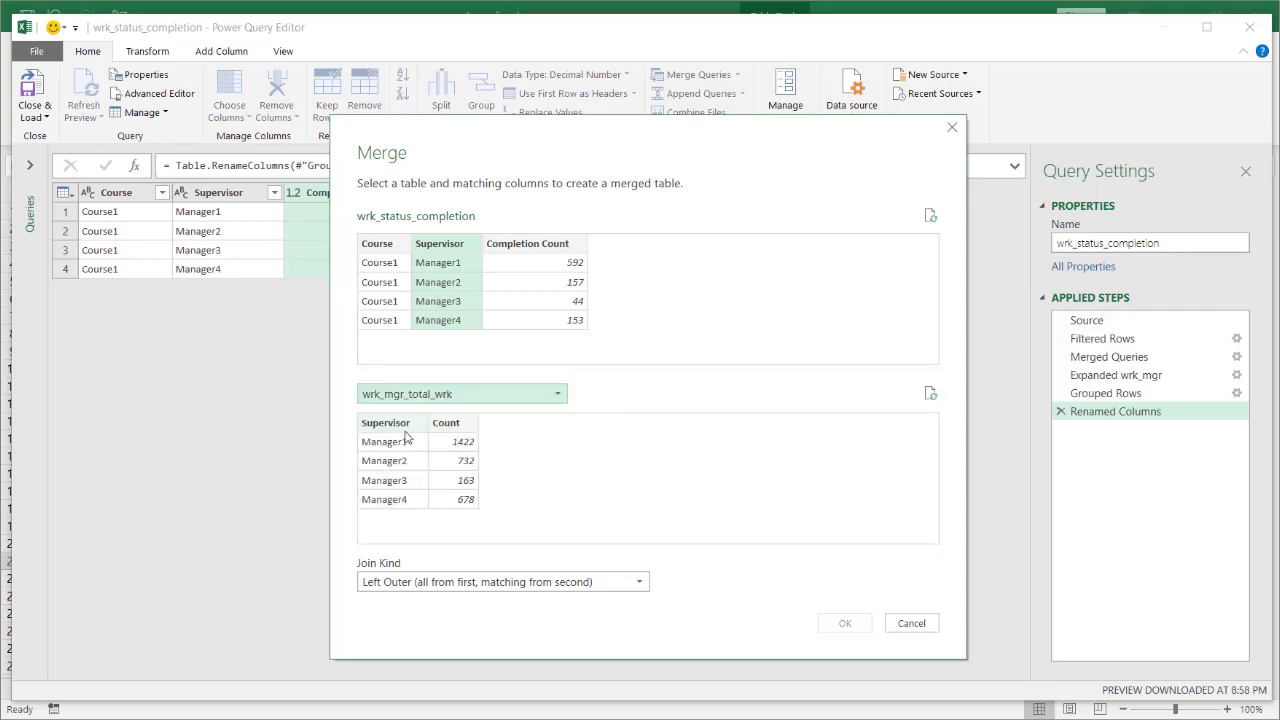
{"action": "left_click", "coordinate": [386, 424]}
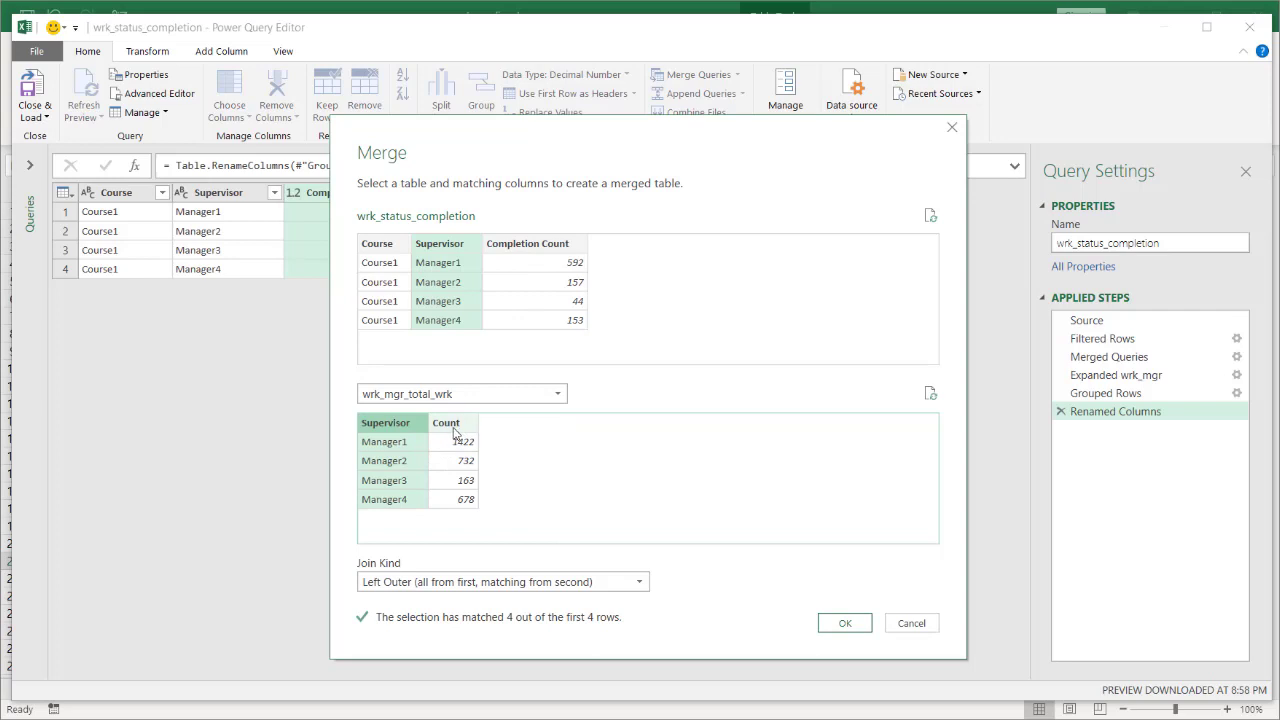
{"action": "left_click", "coordinate": [857, 625]}
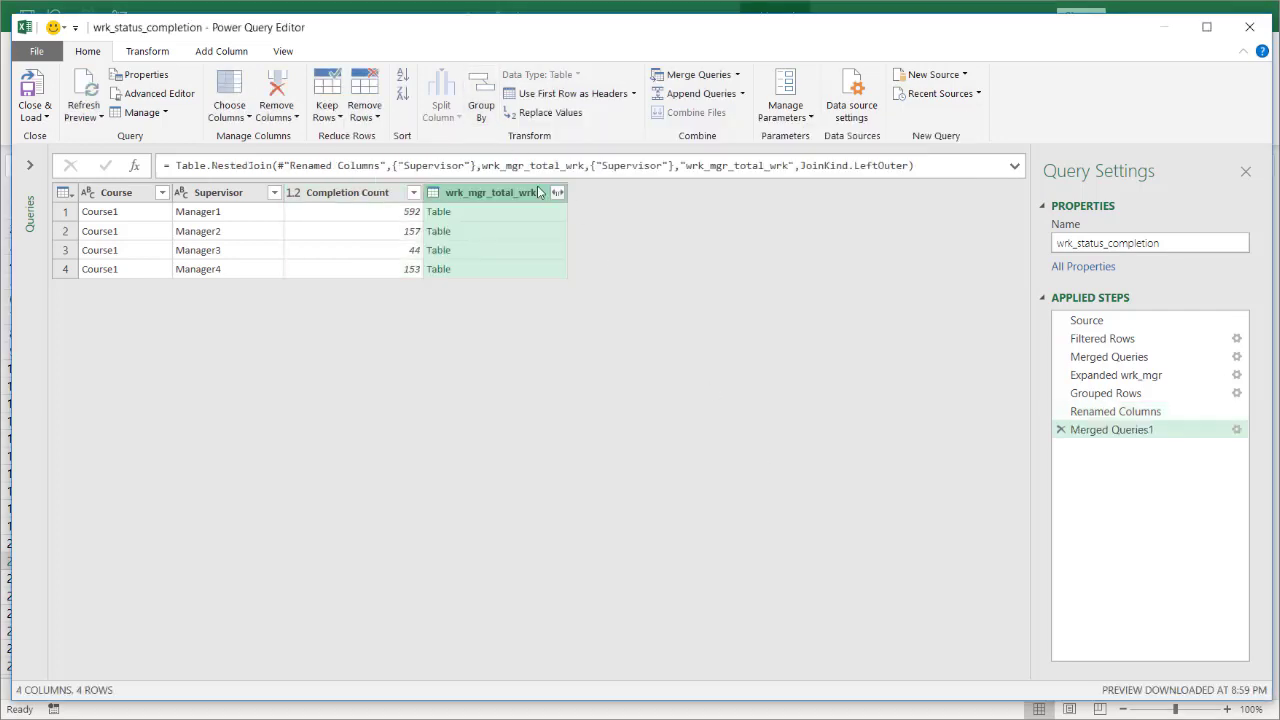
{"action": "left_click", "coordinate": [532, 215]}
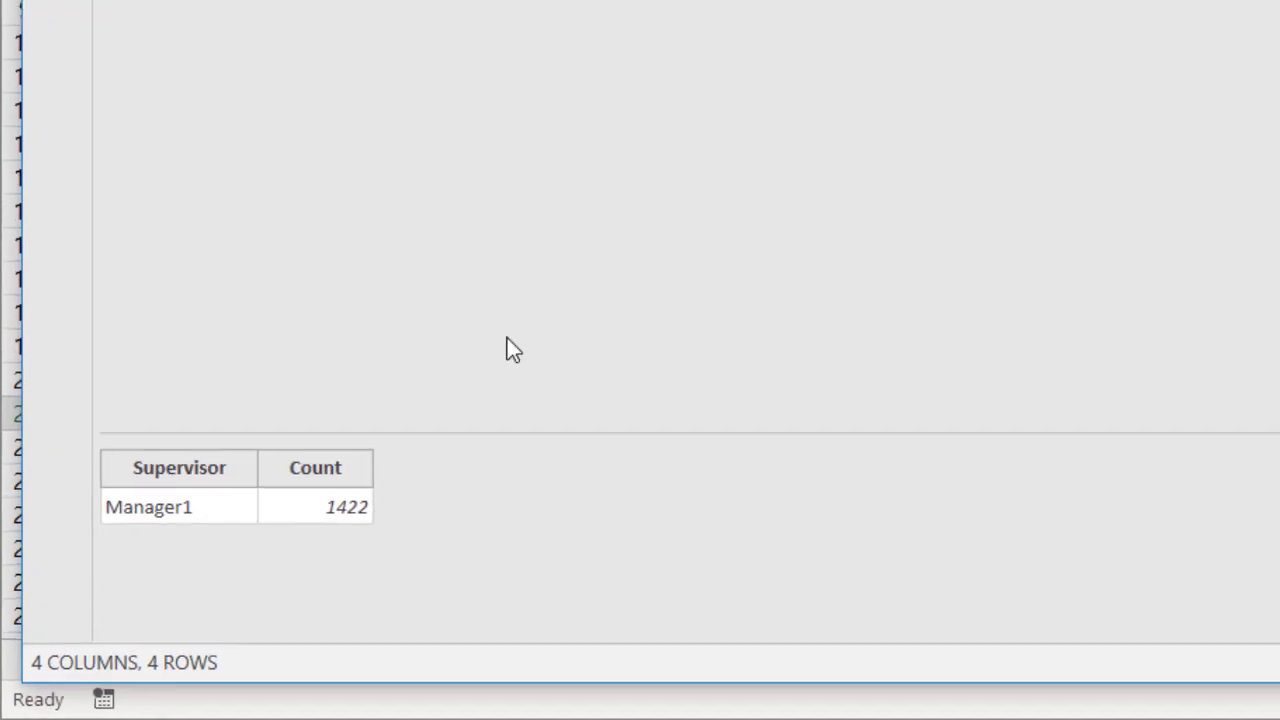
{"action": "left_click", "coordinate": [641, 104]}
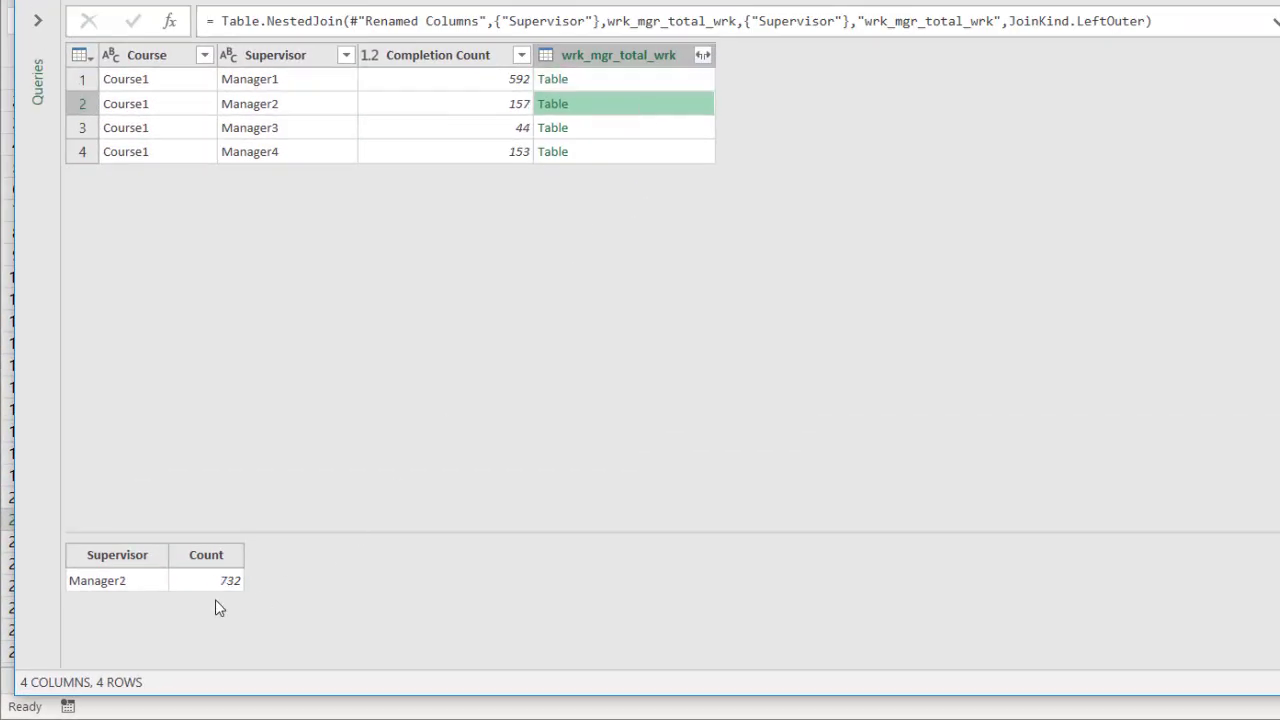
- Expand the merged wrk_mgr_total_wrk column to only the Count field, without the original column name as prefix
{"action": "left_click", "coordinate": [704, 56]}
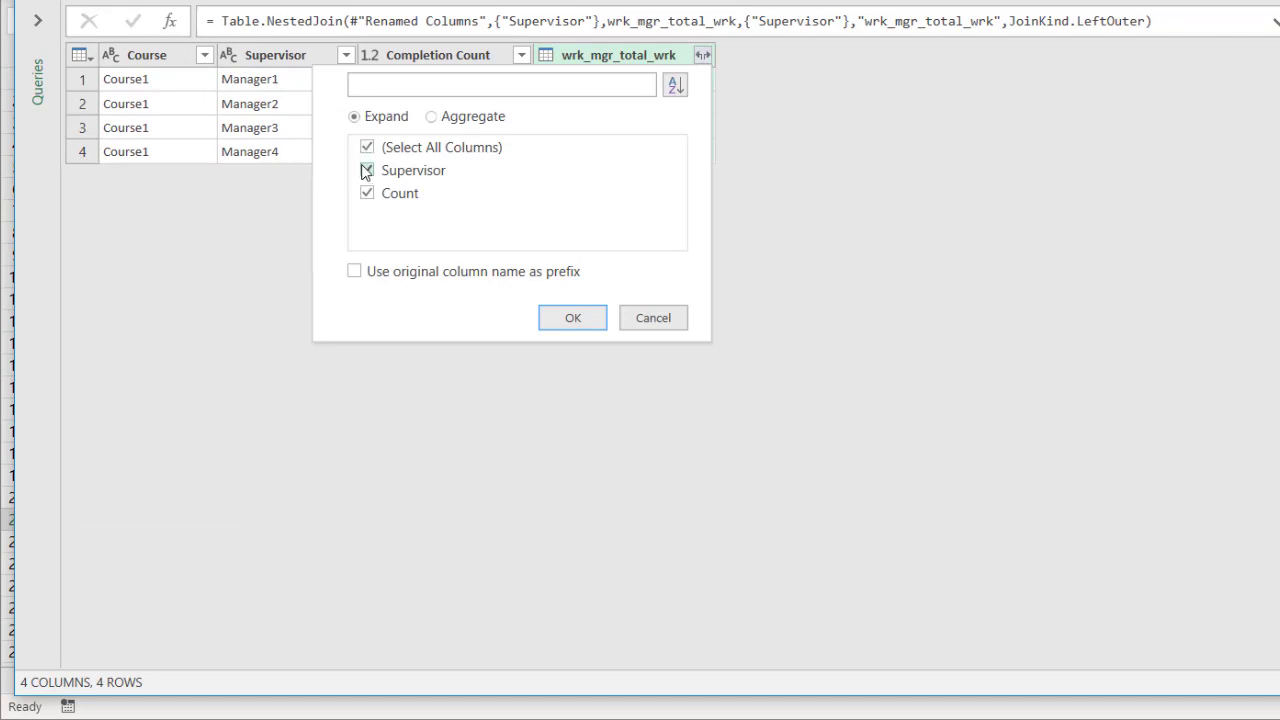
{"action": "left_click", "coordinate": [367, 170]}
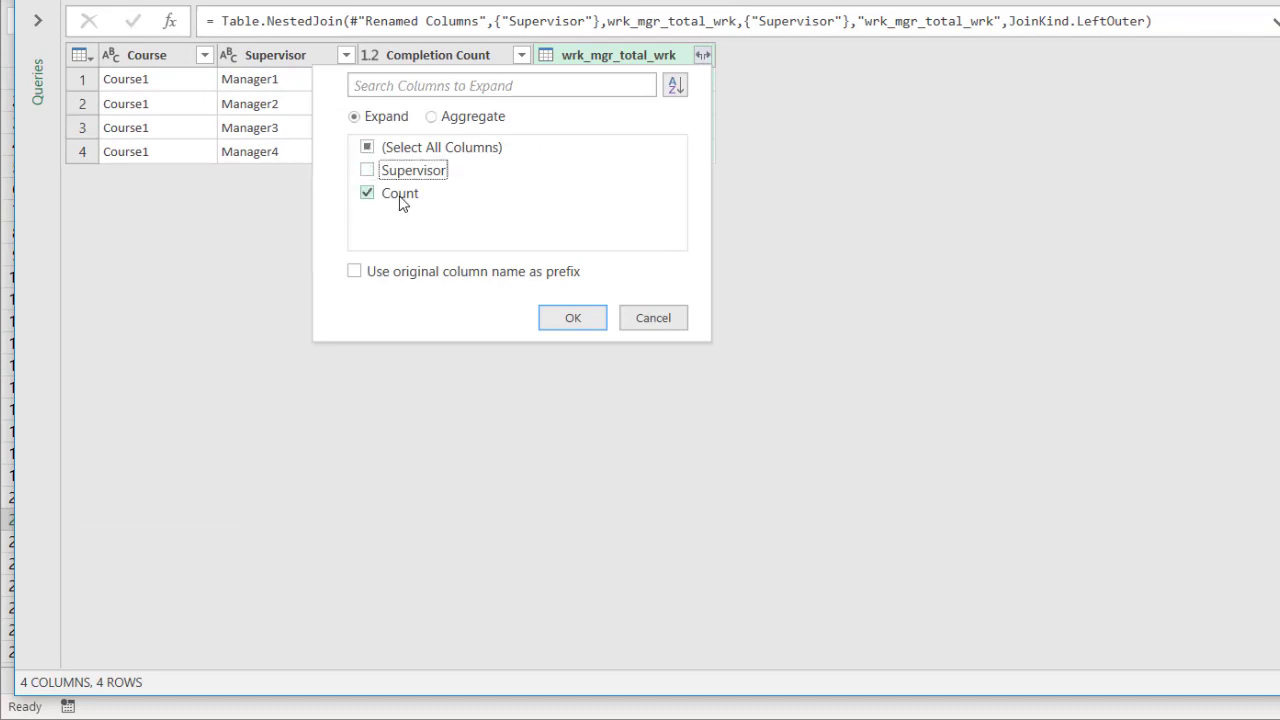
{"action": "left_click", "coordinate": [572, 320]}
- Add a new column that divides Completion Count by Count
{"action": "left_click", "coordinate": [450, 60]}
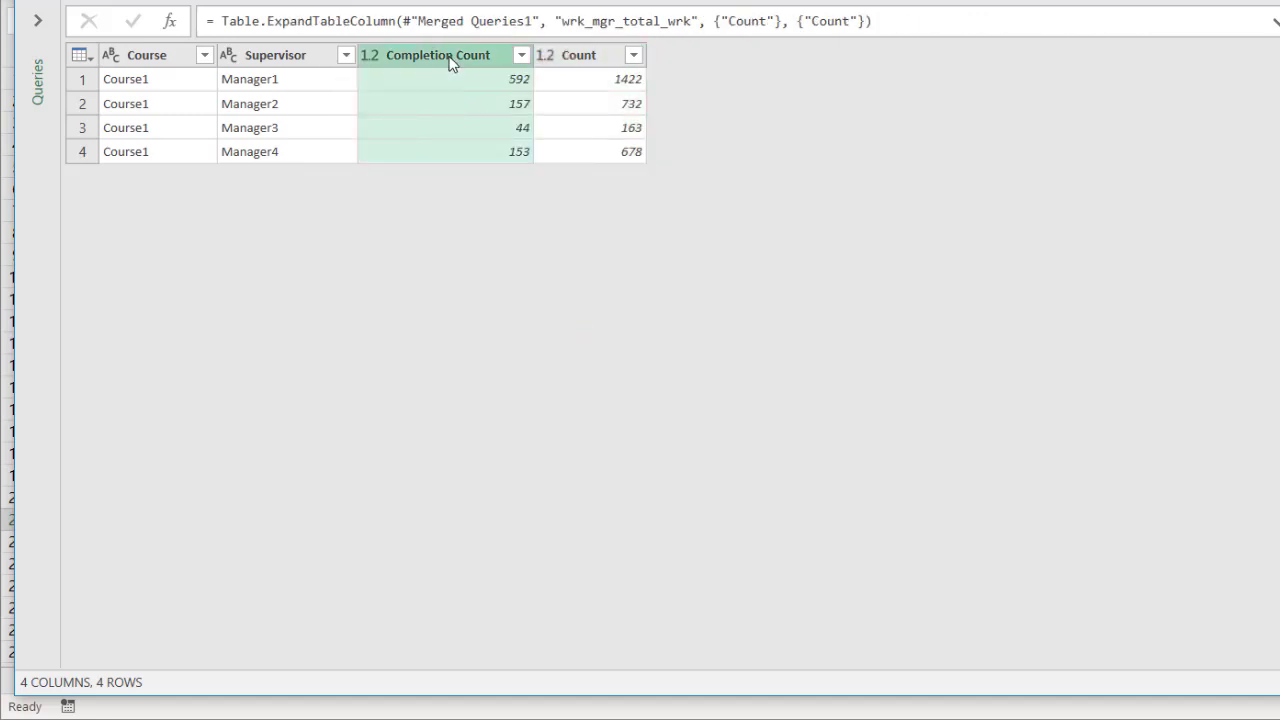
{"action": "left_click", "coordinate": [590, 57]}
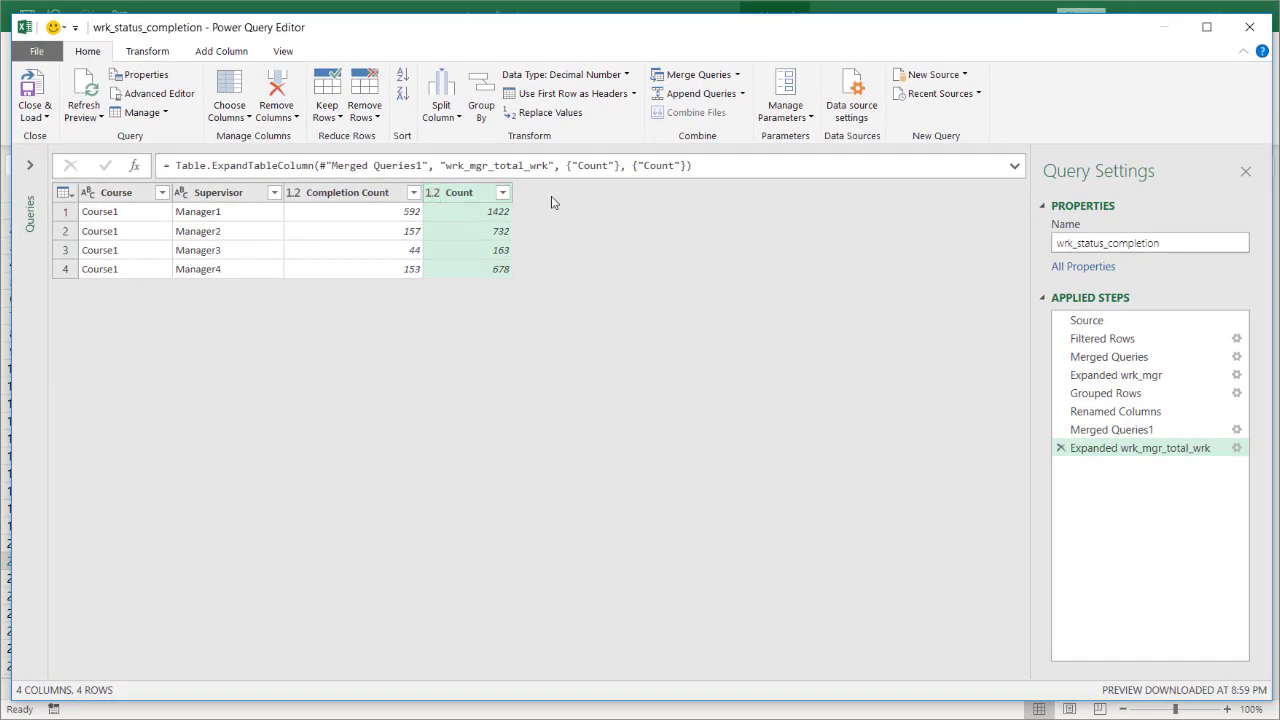
{"action": "left_click", "coordinate": [378, 193]}
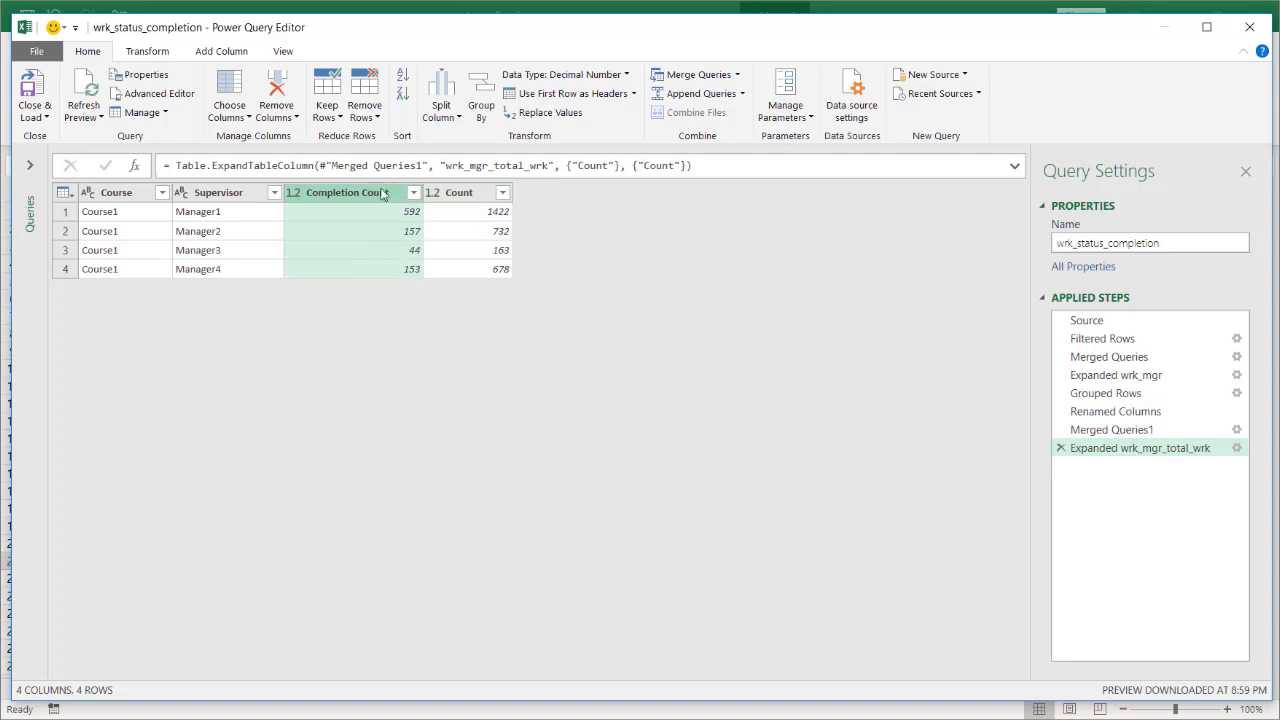
{"action": "left_click", "coordinate": [464, 195]}
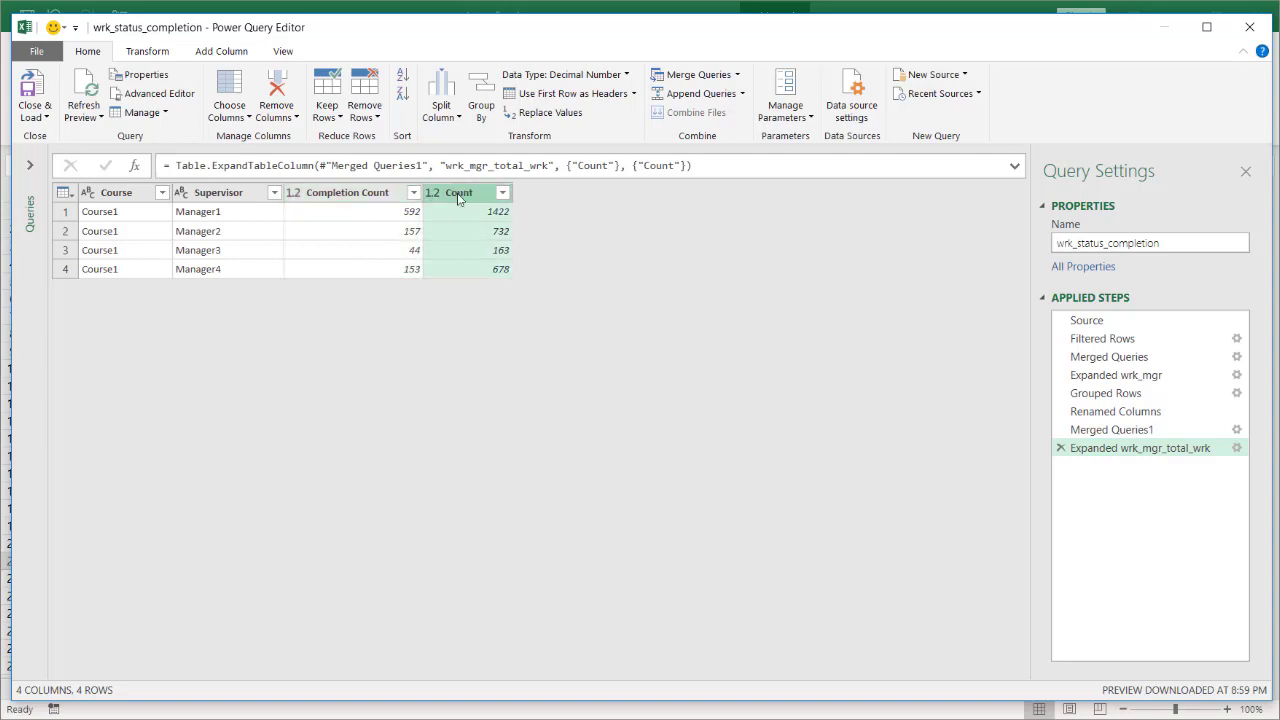
{"action": "left_click", "coordinate": [348, 197]}
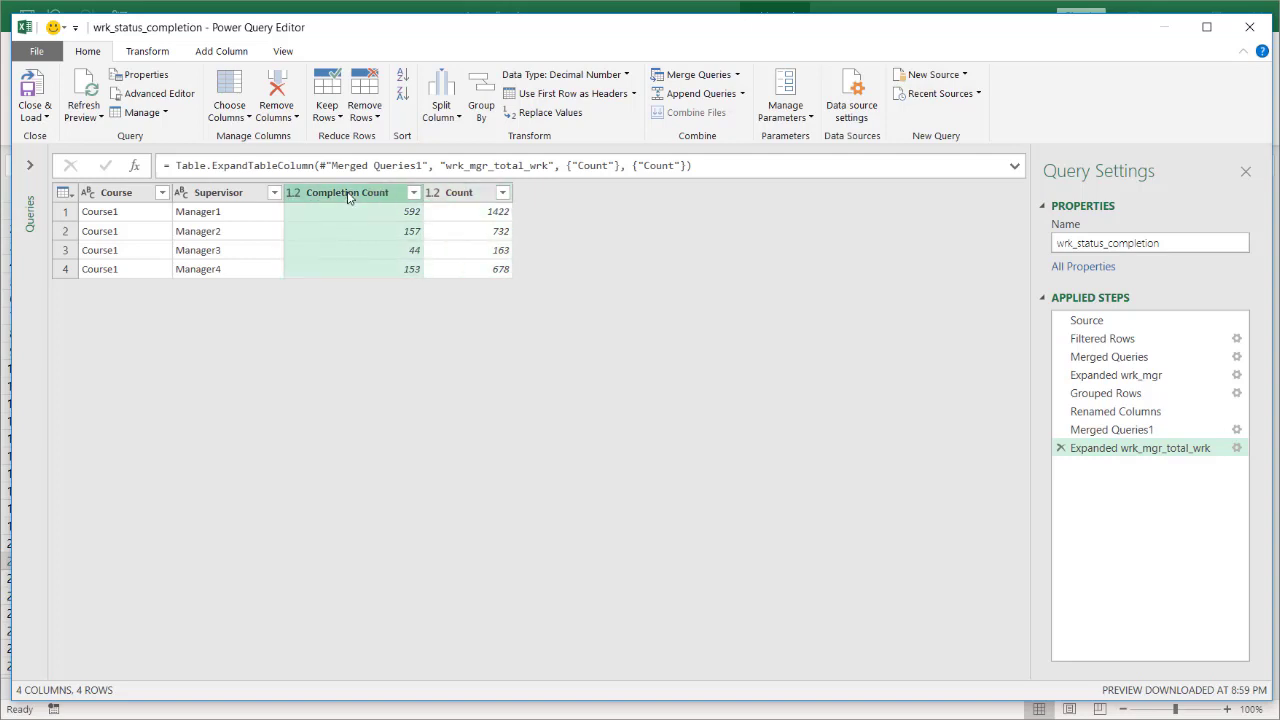
{"action": "left_click", "coordinate": [455, 194]}
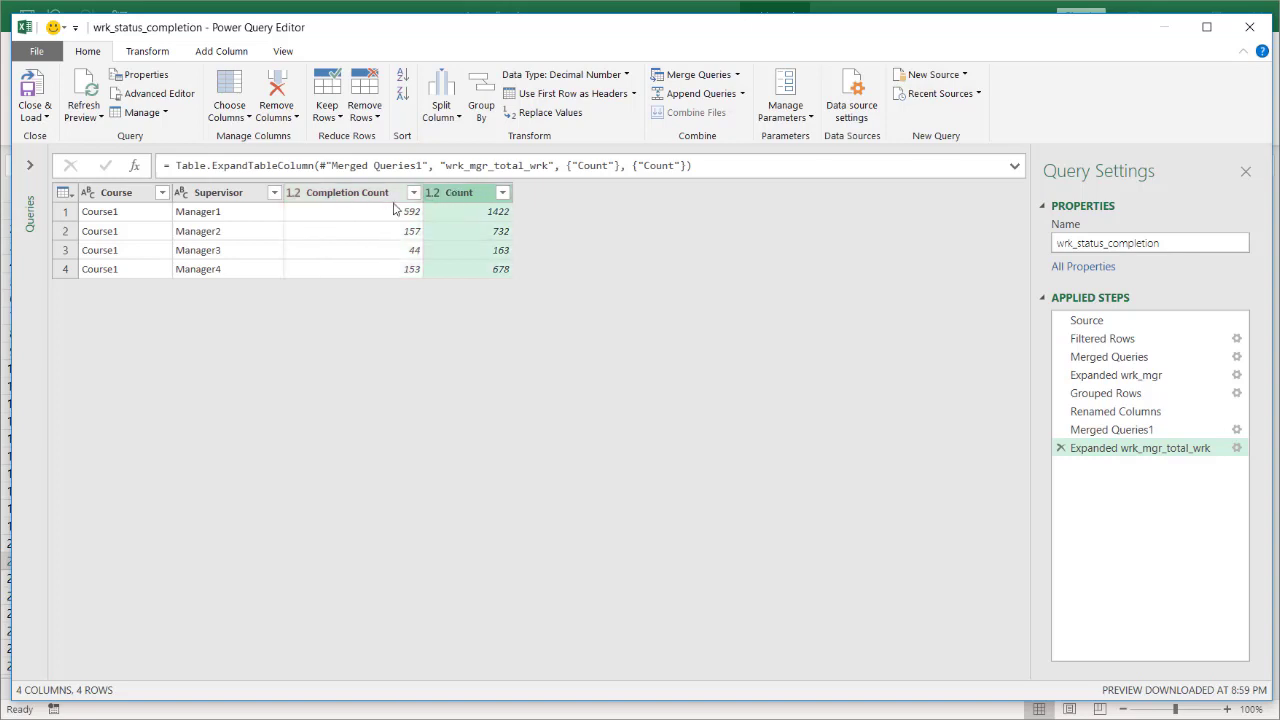
{"action": "left_click", "coordinate": [364, 197]}
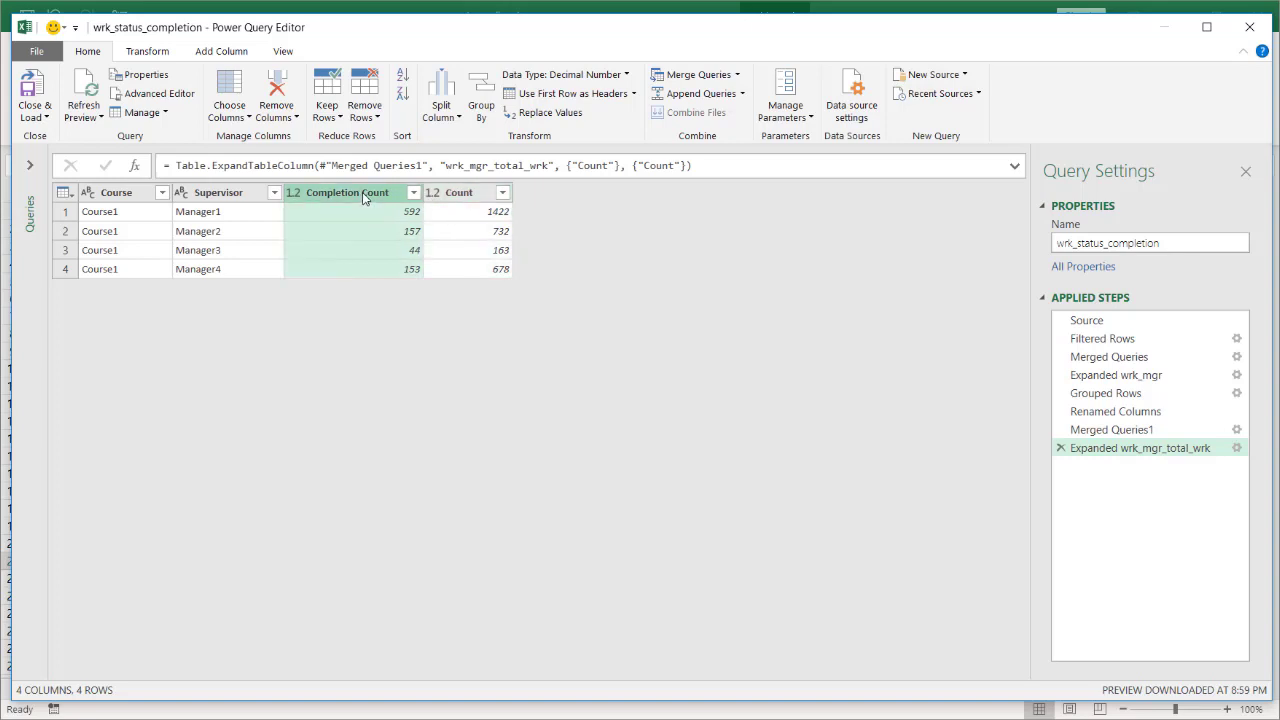
{"action": "left_click", "coordinate": [466, 193], "text": "ctrl"}
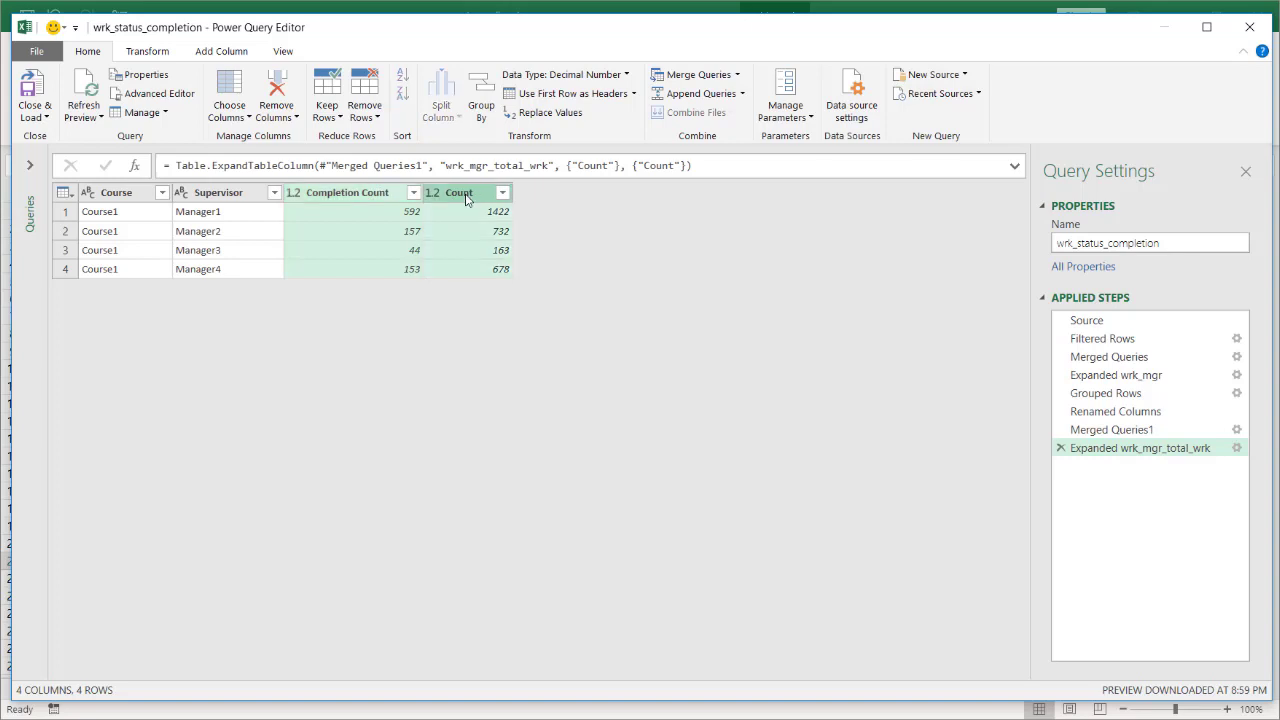
{"action": "left_click", "coordinate": [232, 56]}
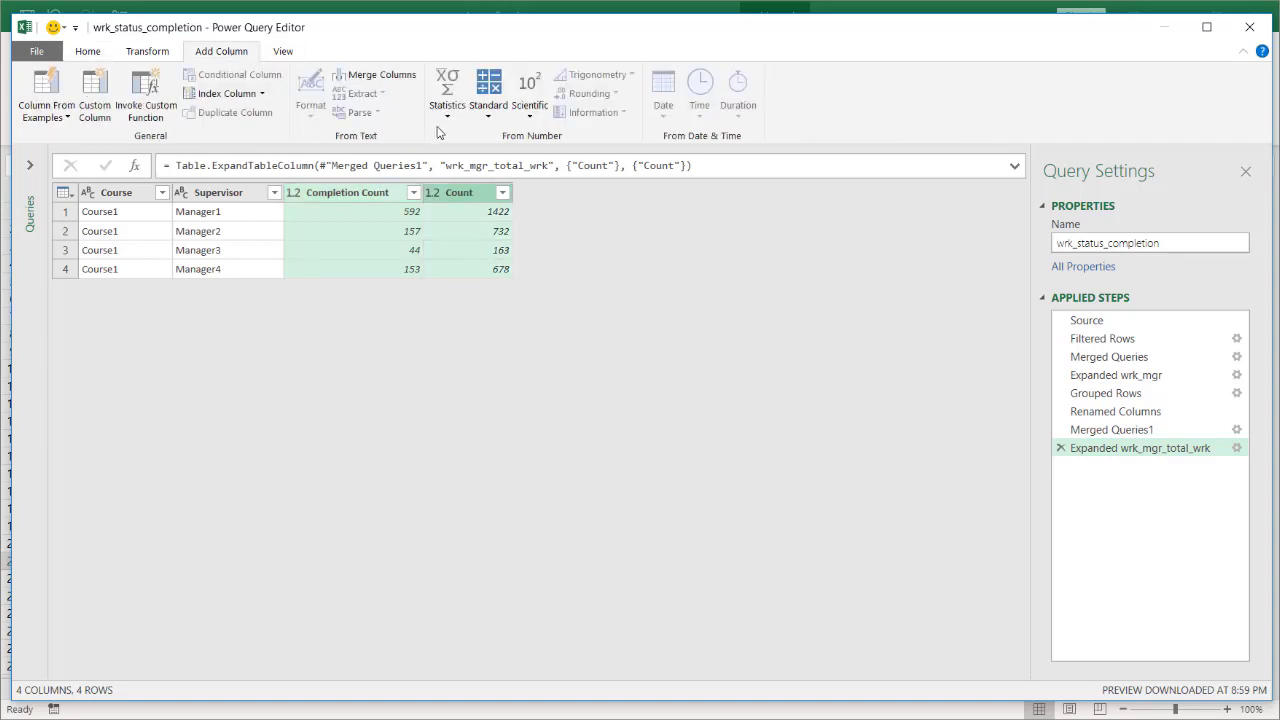
{"action": "left_click", "coordinate": [495, 119]}
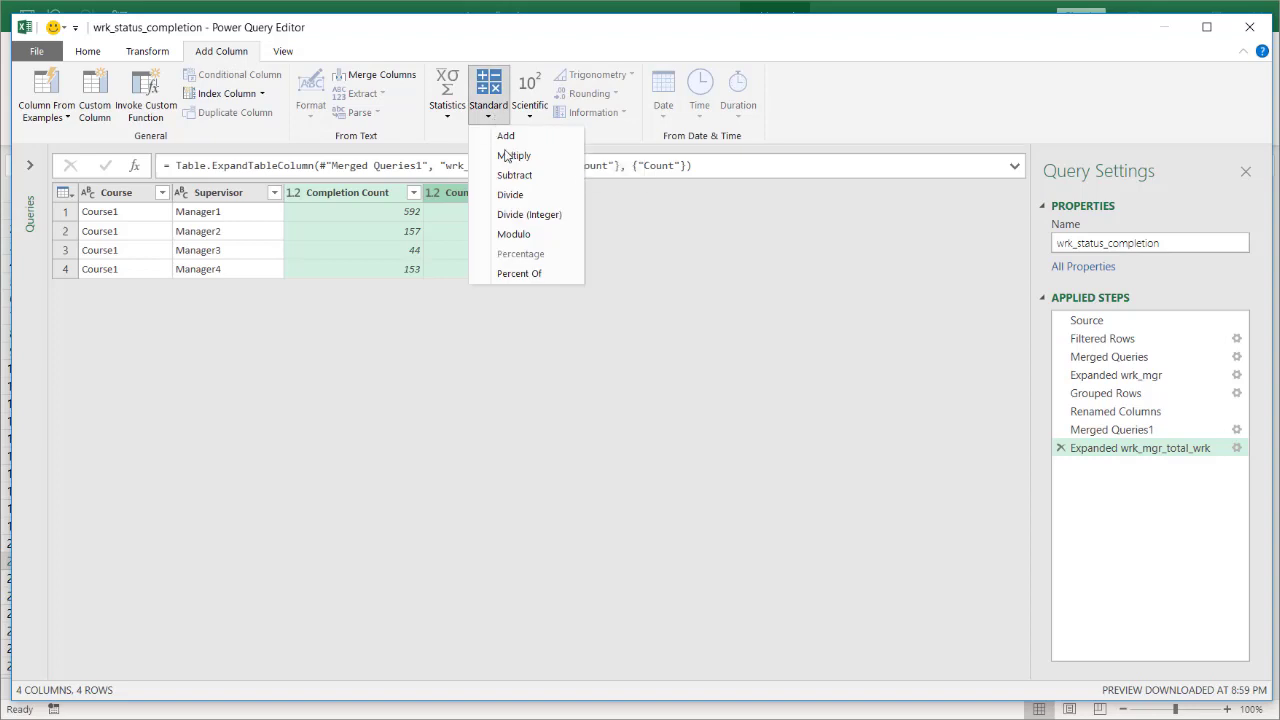
{"action": "left_click", "coordinate": [516, 197]}
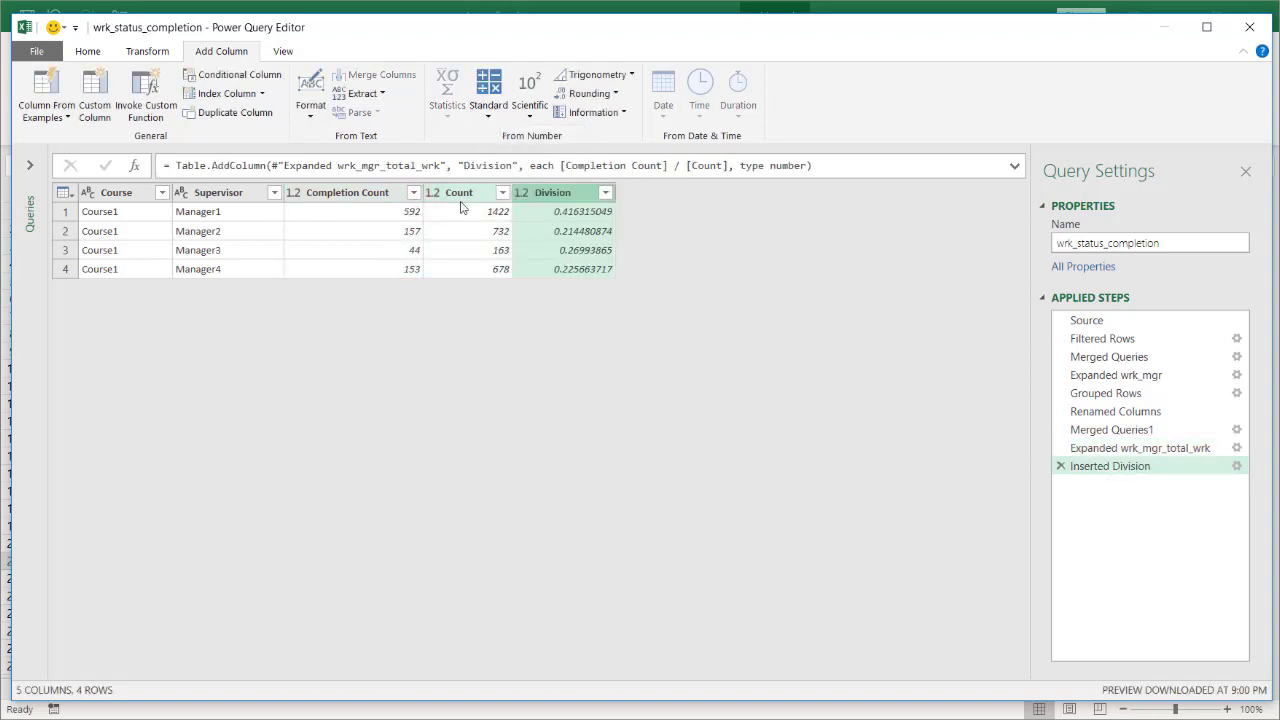
- Rename the Division column to Completion Rate, set its data type to Percentage, and check the managers' rates
{"action": "double_click", "coordinate": [567, 194]}
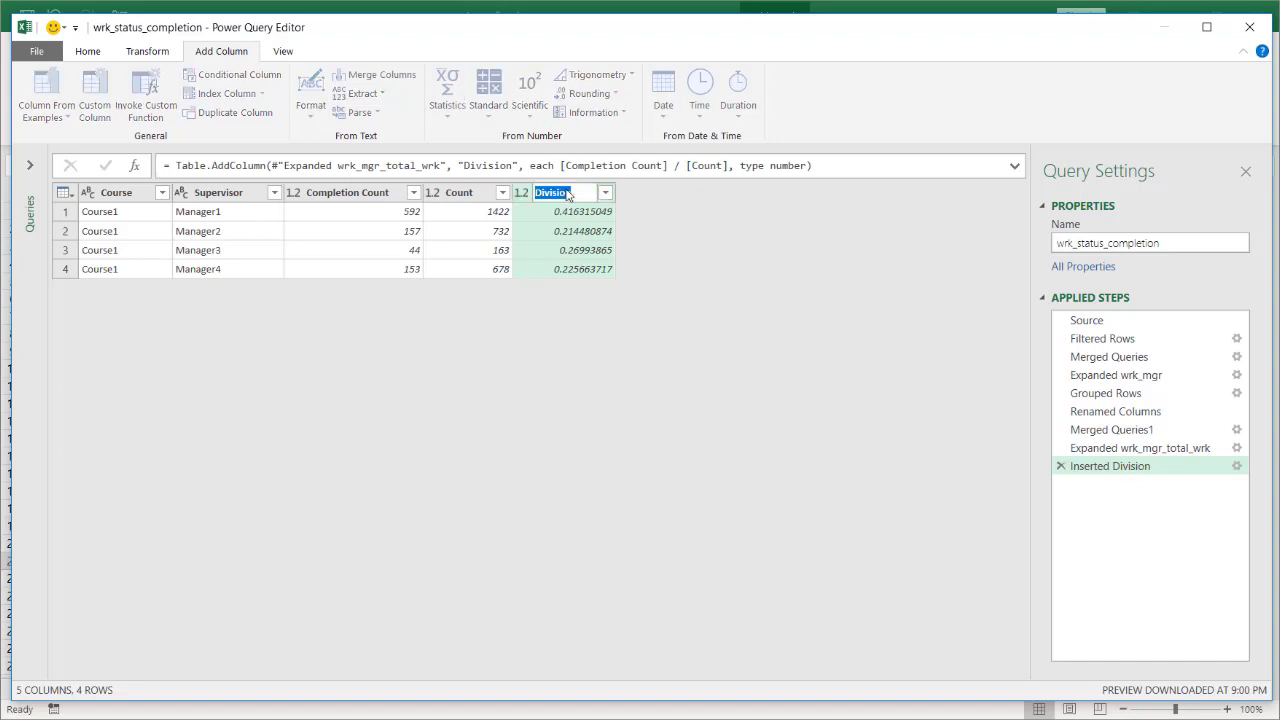
{"action": "type", "text": "Completion Rate"}
{"action": "key", "text": "Return"}
{"action": "left_click", "coordinate": [521, 192]}
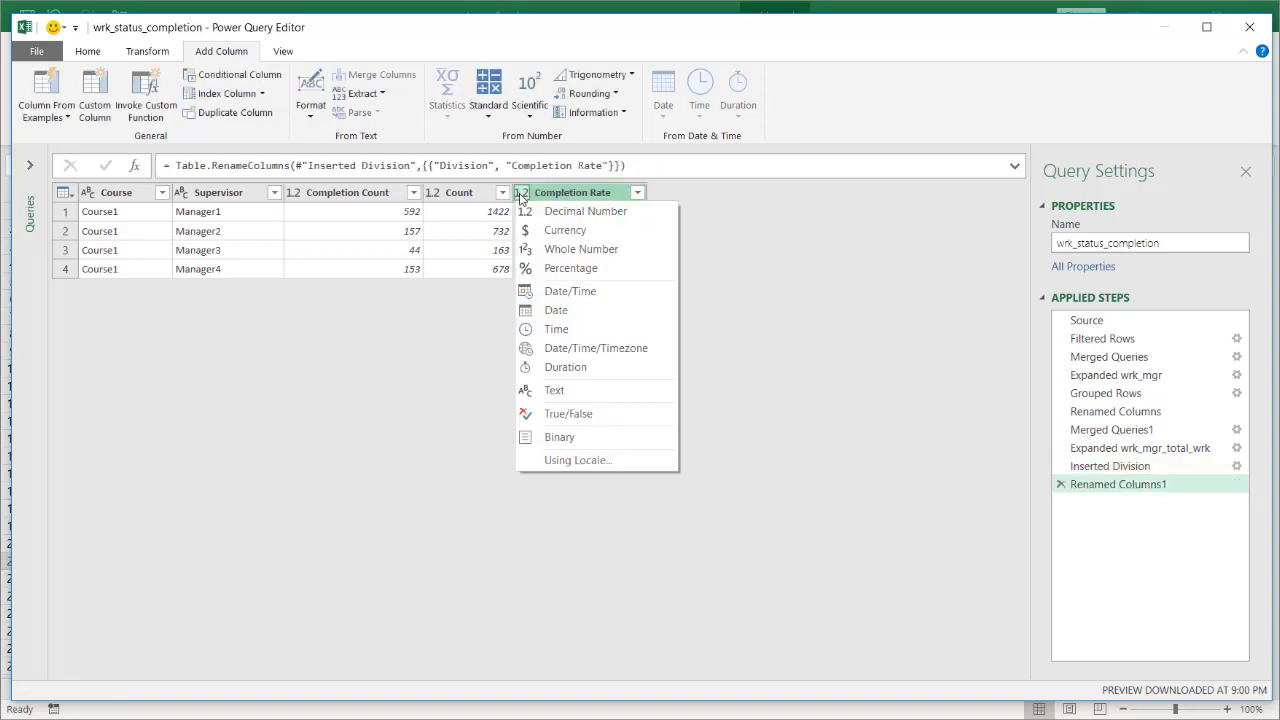
{"action": "left_click", "coordinate": [553, 268]}
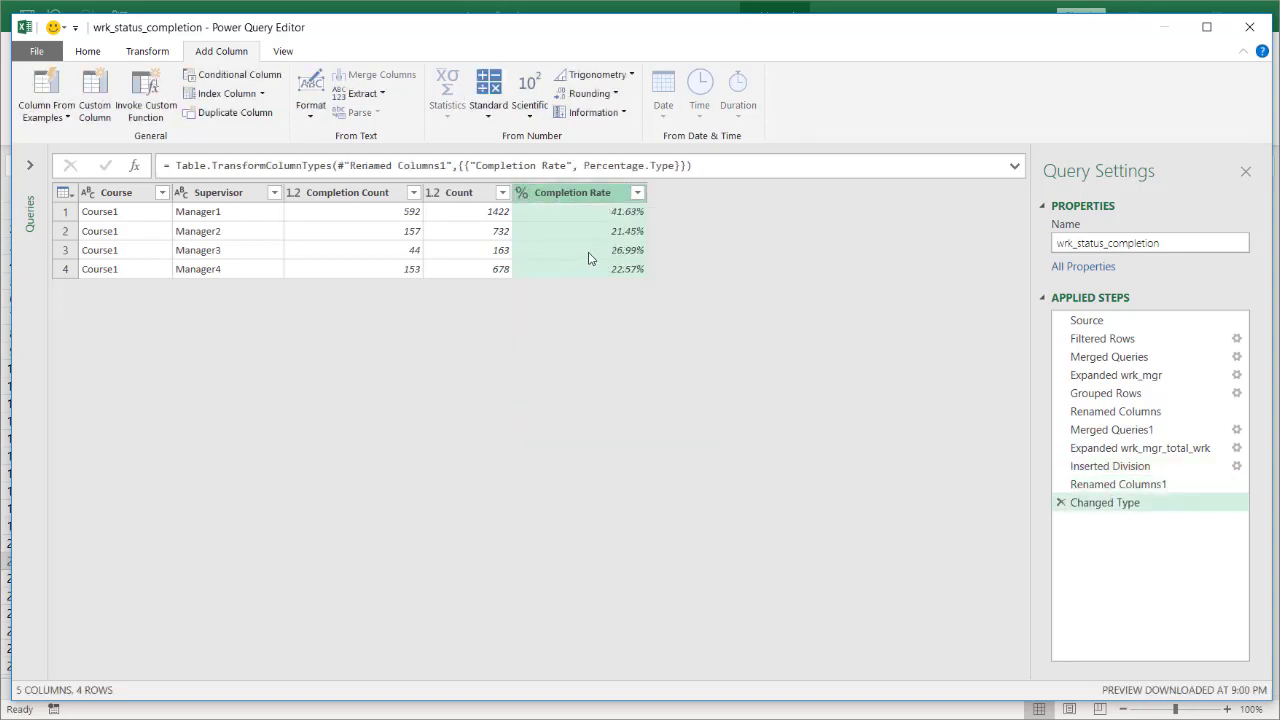
{"action": "left_click", "coordinate": [591, 211]}
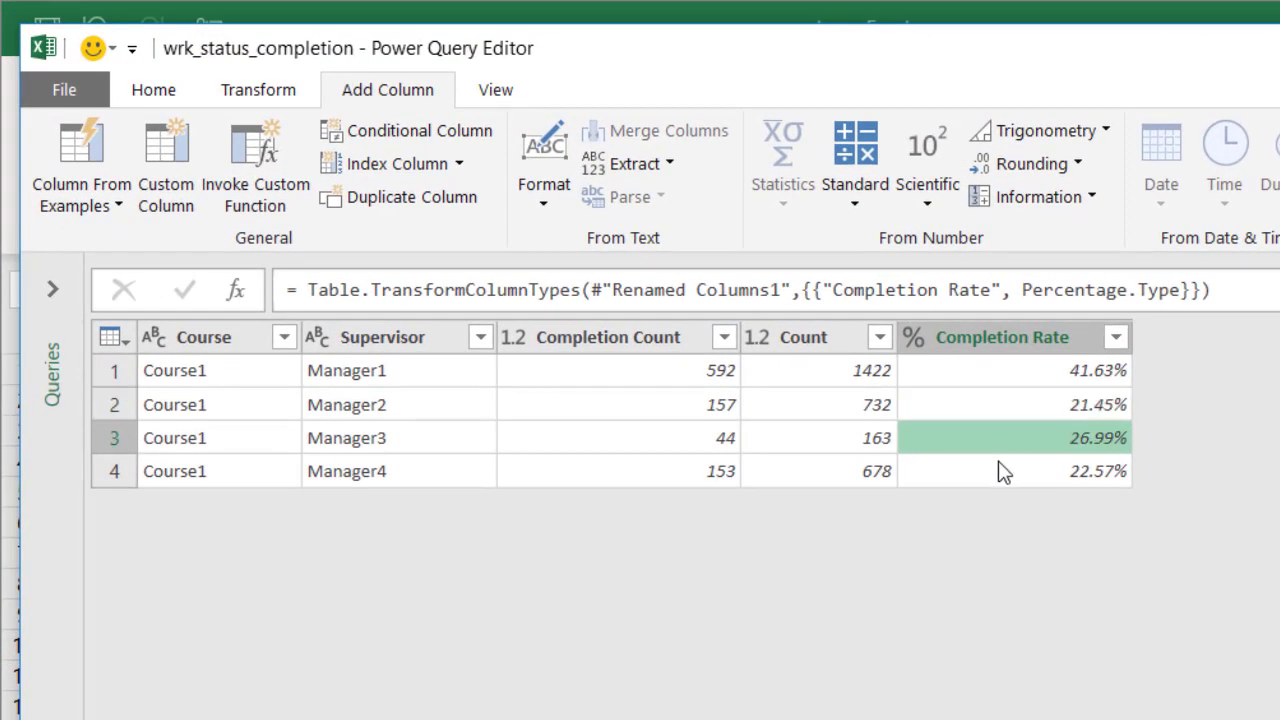
{"action": "left_click", "coordinate": [1001, 474]}
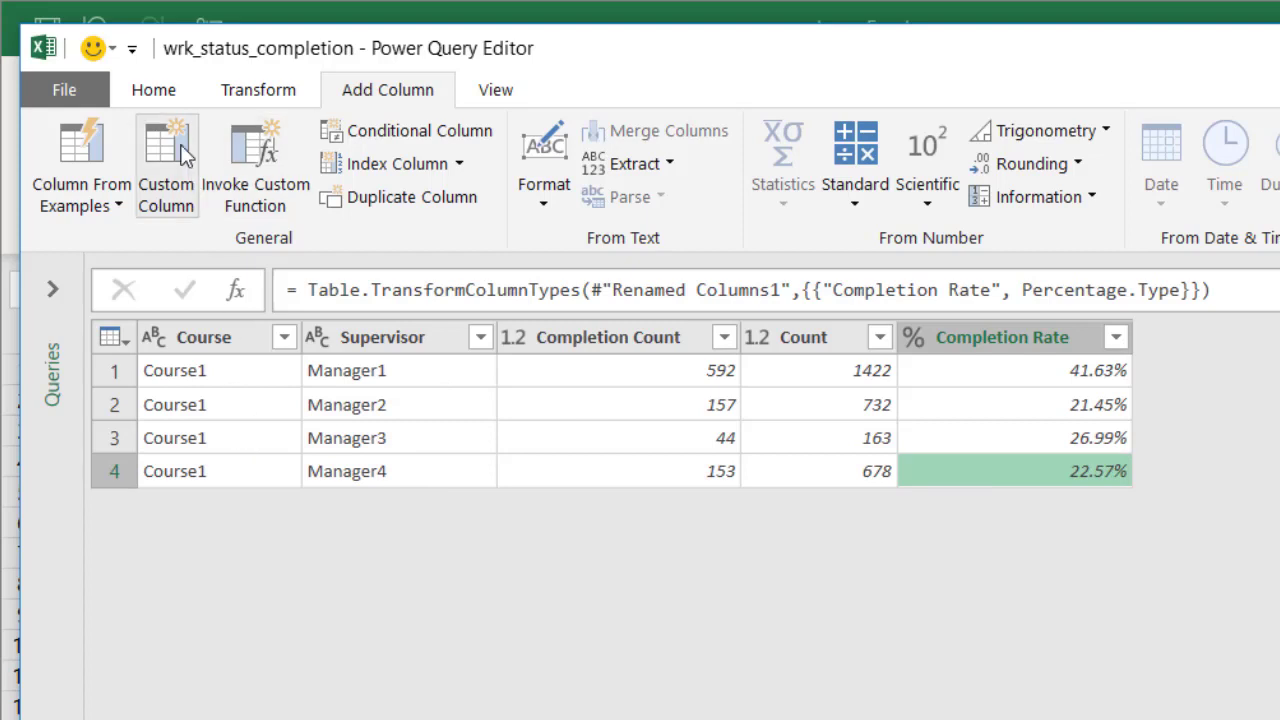
- Close and load the wrk_status_completion query into the workbook as a table
{"action": "left_click", "coordinate": [160, 96]}
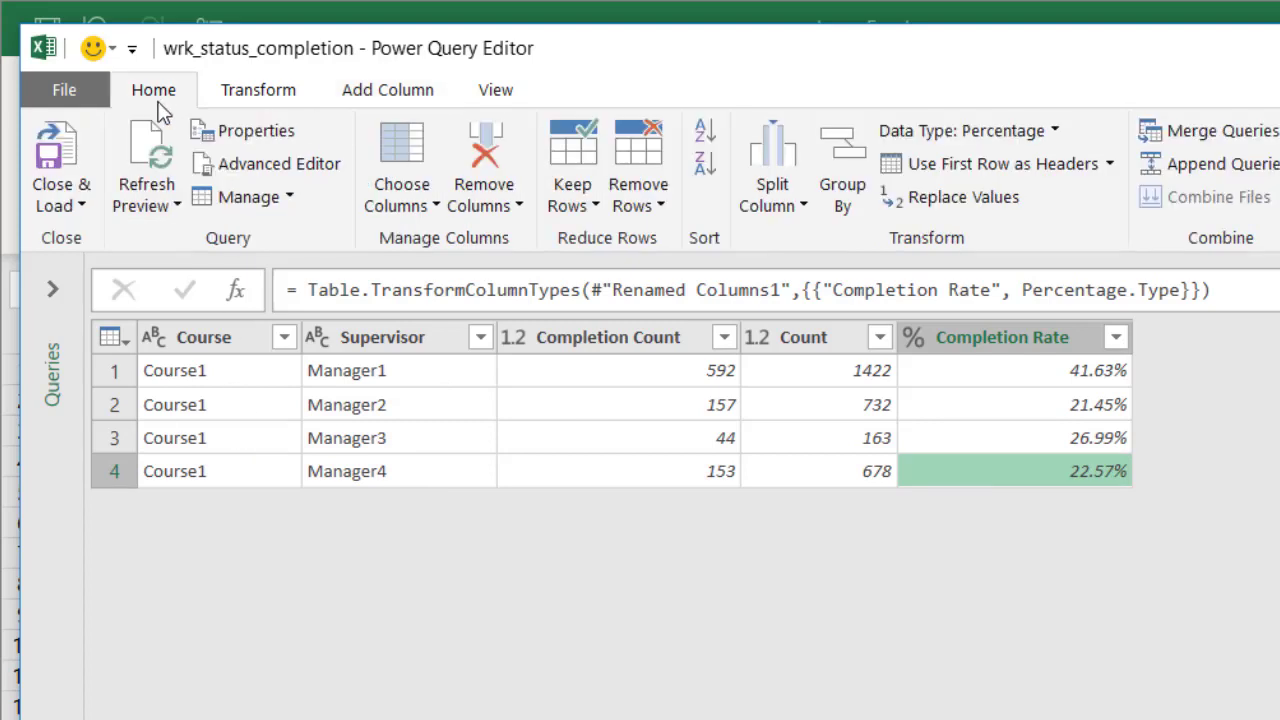
{"action": "left_click", "coordinate": [60, 197]}
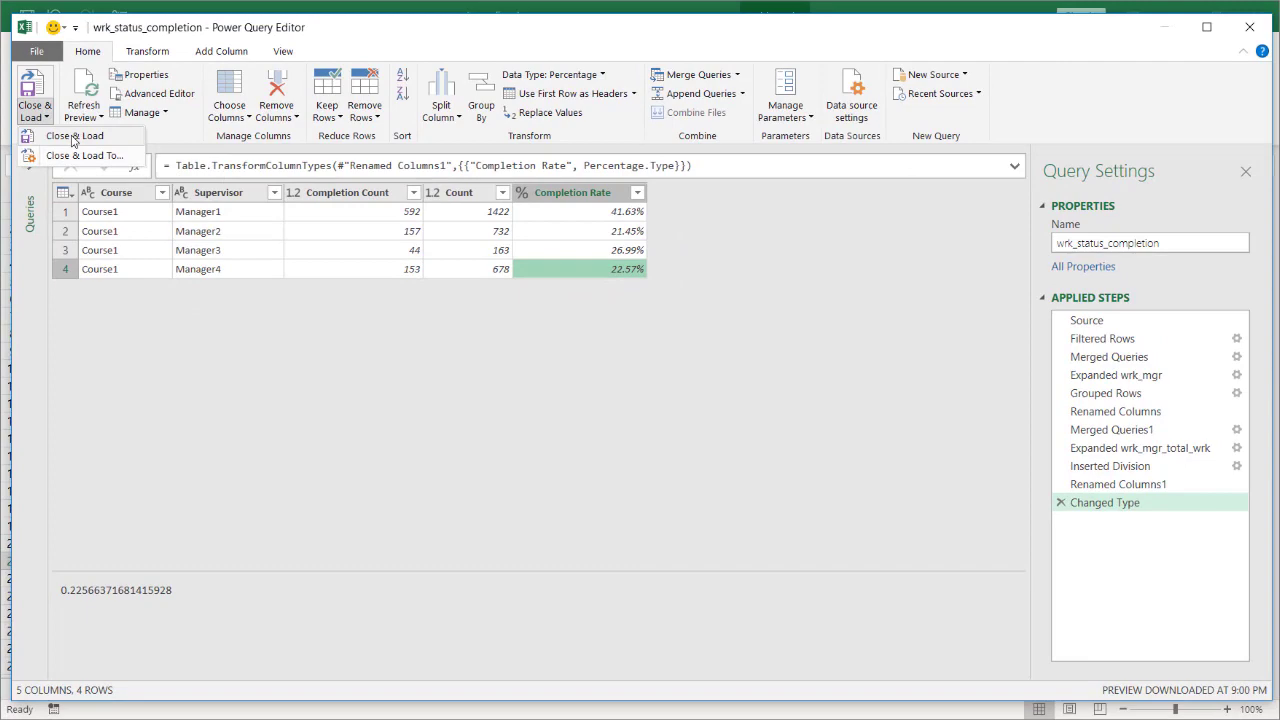
{"action": "left_click", "coordinate": [72, 137]}
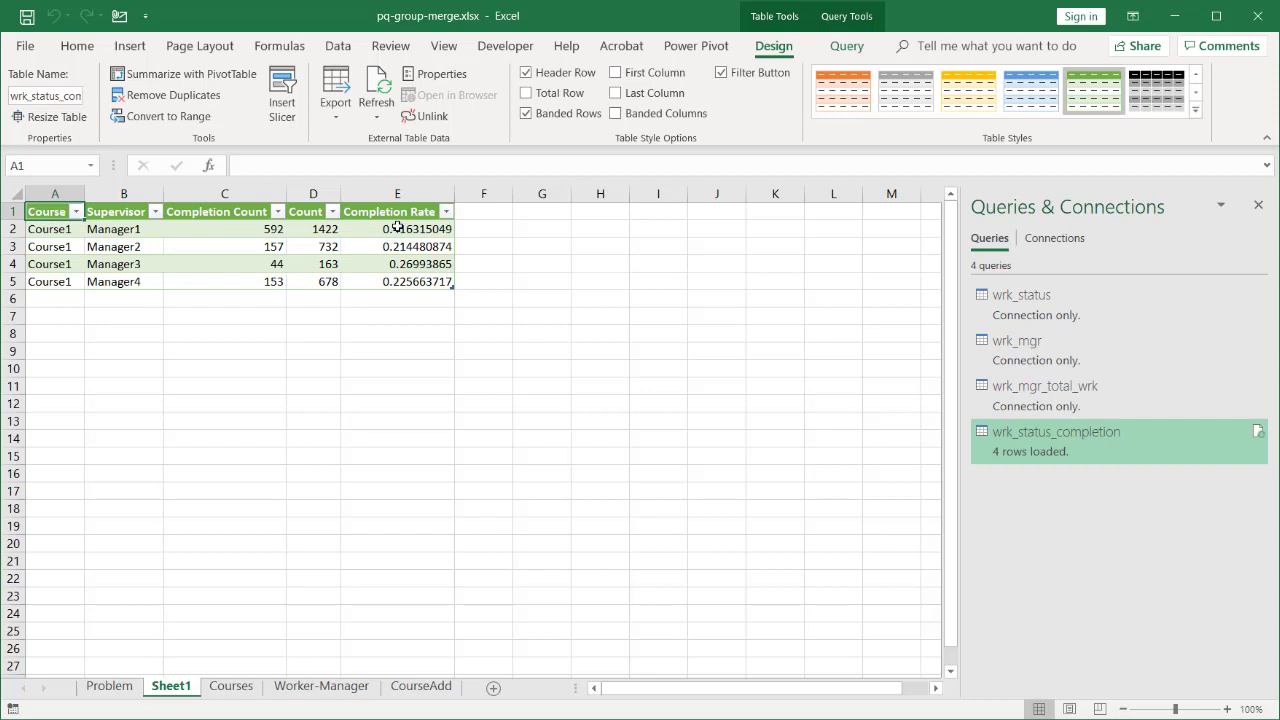
- Format the Completion Rate values in E2:E5 of the loaded table as percentages
{"action": "left_click_drag", "start_coordinate": [397, 228], "coordinate": [399, 282]}
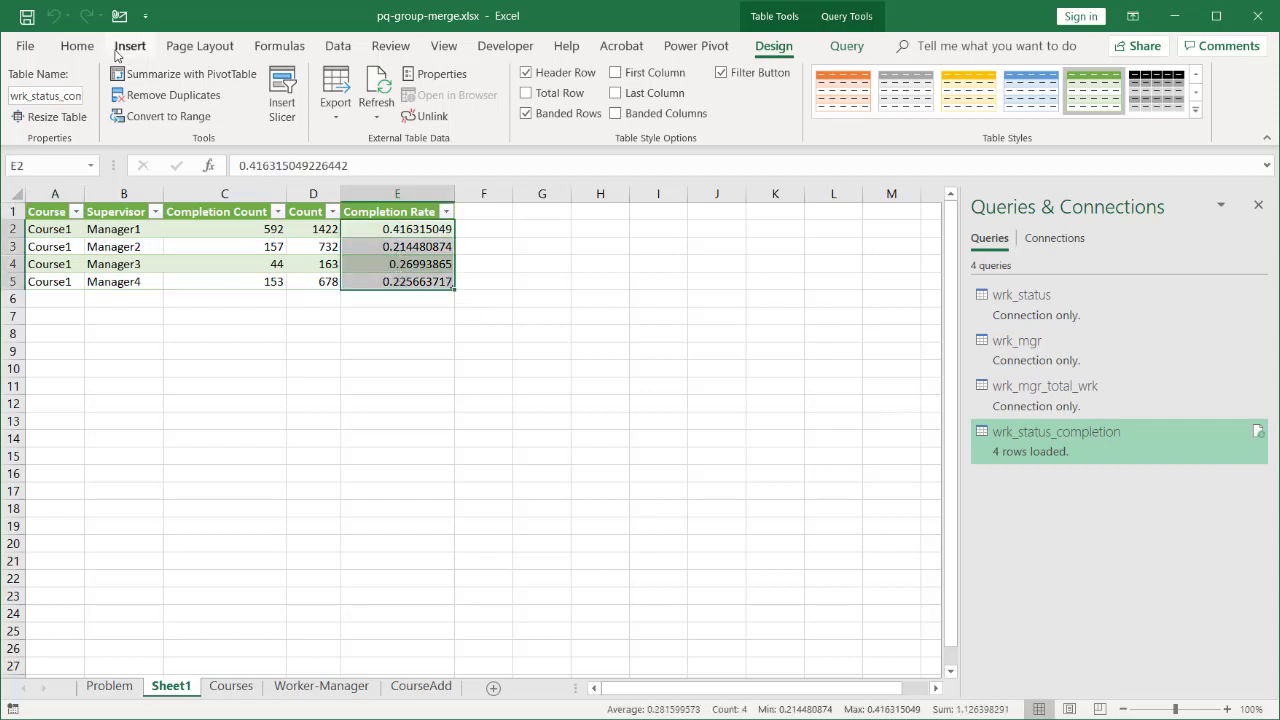
{"action": "left_click", "coordinate": [77, 46]}
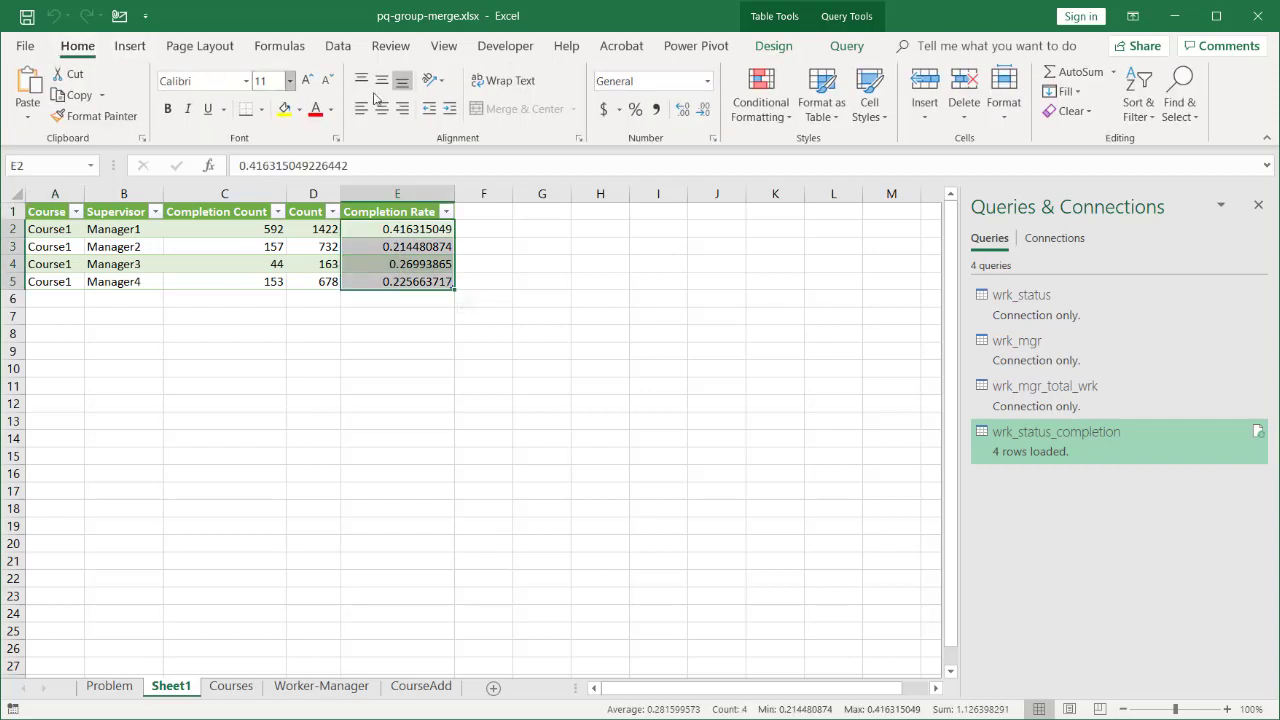
{"action": "left_click", "coordinate": [630, 109]}
{"action": "left_click", "coordinate": [620, 334]}
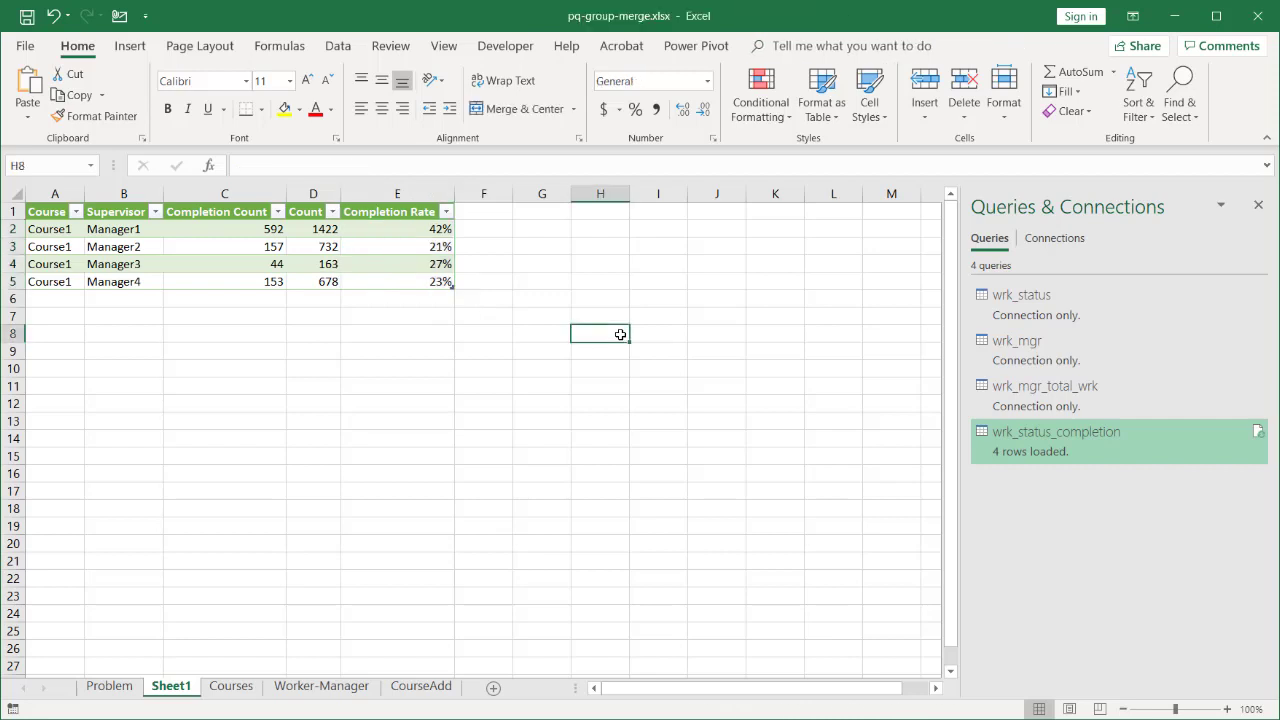
- Enter the check formula =C2/D2 in cell G2, dividing Completion Count by Count
{"action": "left_click", "coordinate": [542, 229]}
{"action": "type", "text": "="}
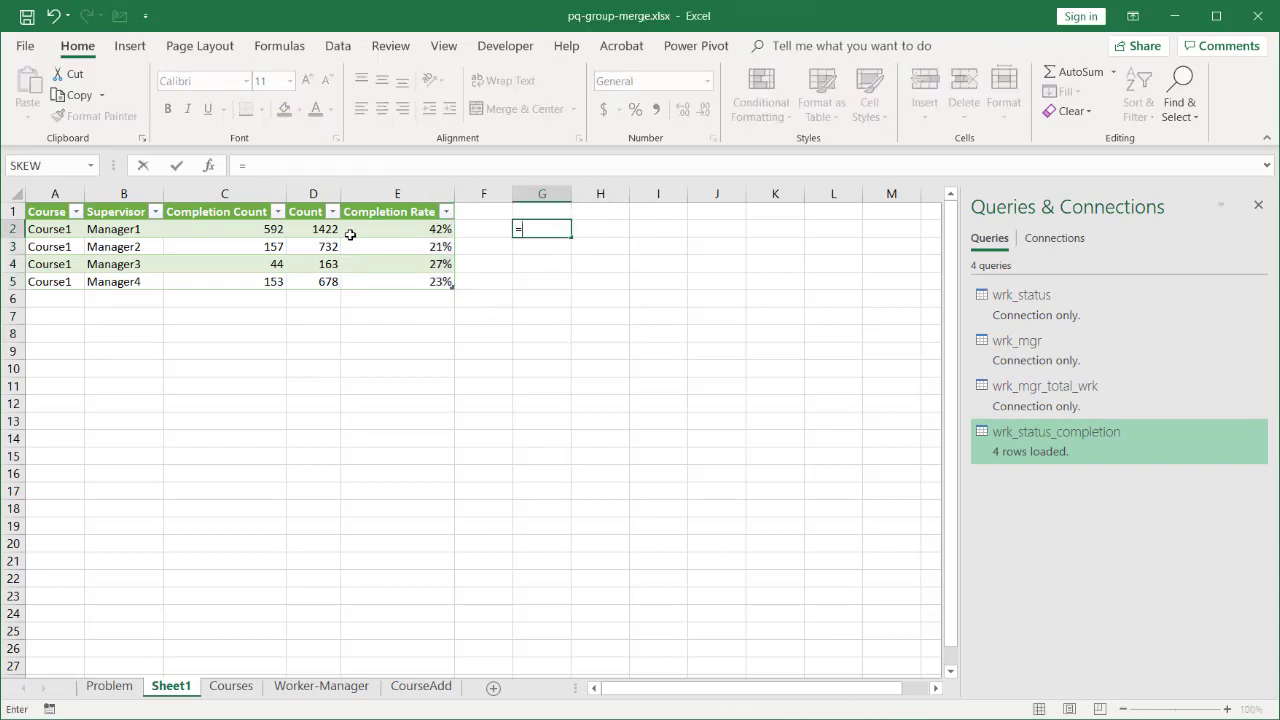
{"action": "left_click", "coordinate": [234, 228]}
{"action": "type", "text": "/"}
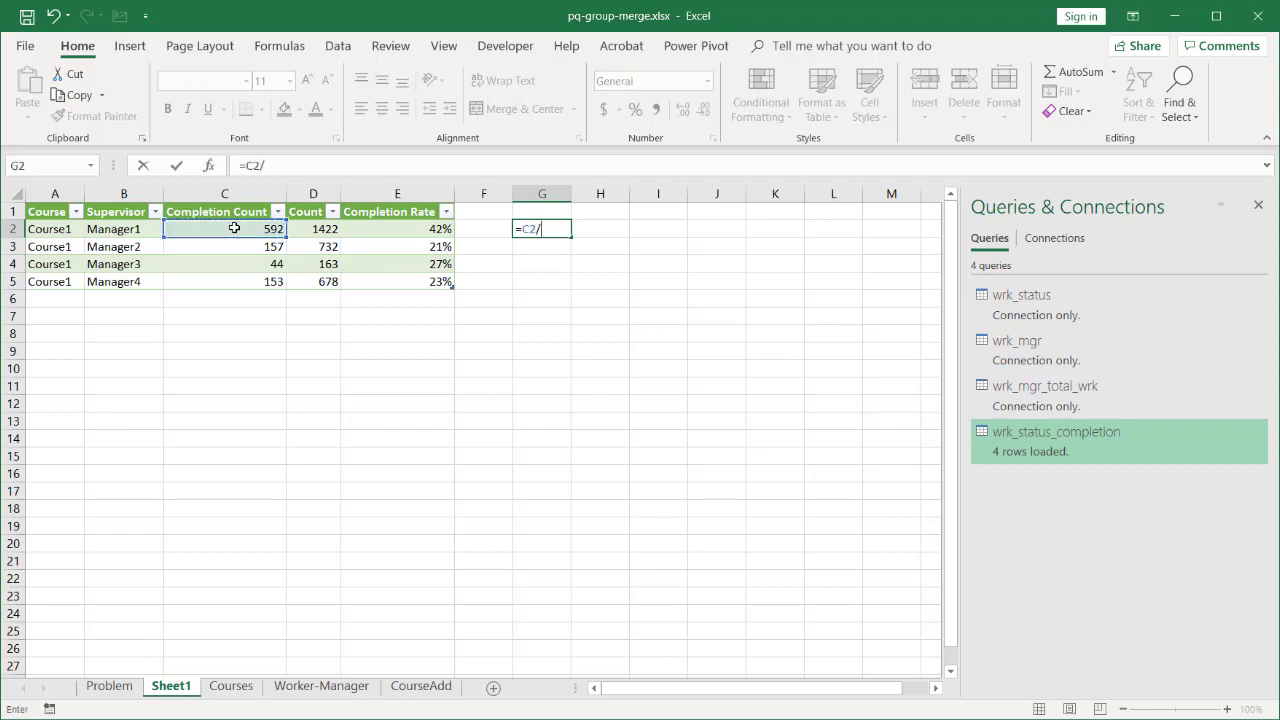
{"action": "left_click", "coordinate": [312, 228]}
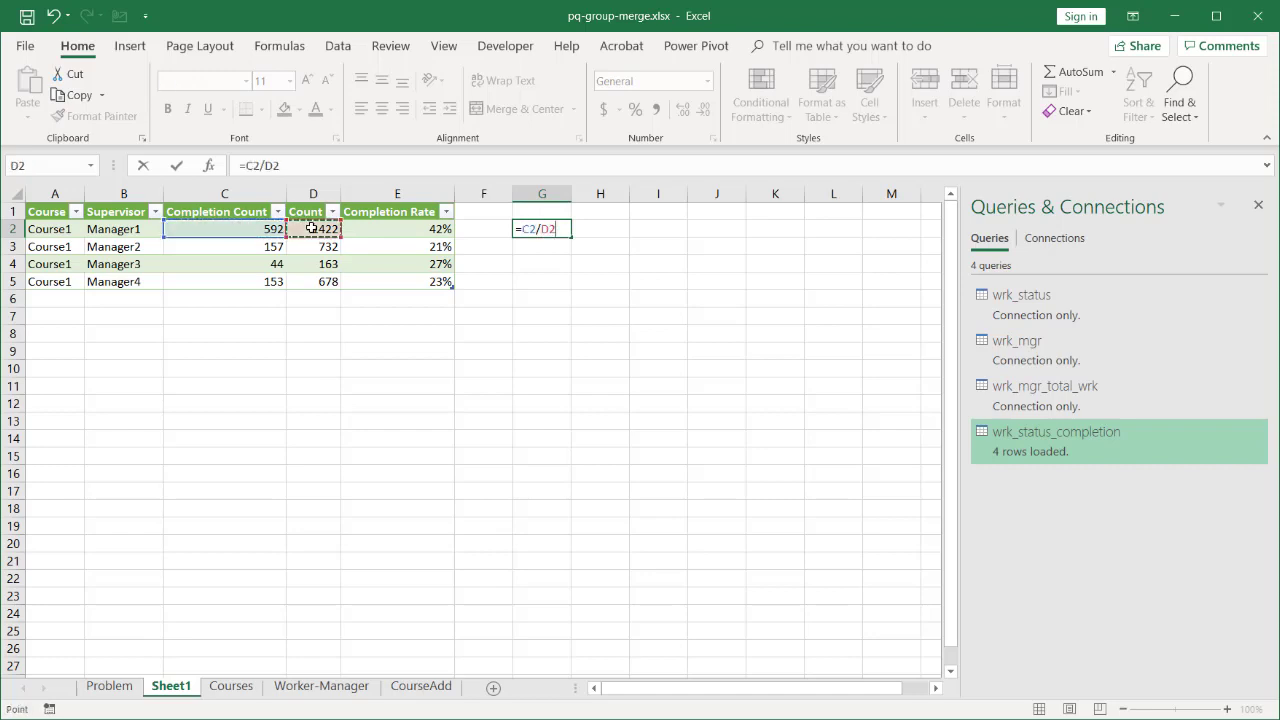
{"action": "key", "text": "Return"}
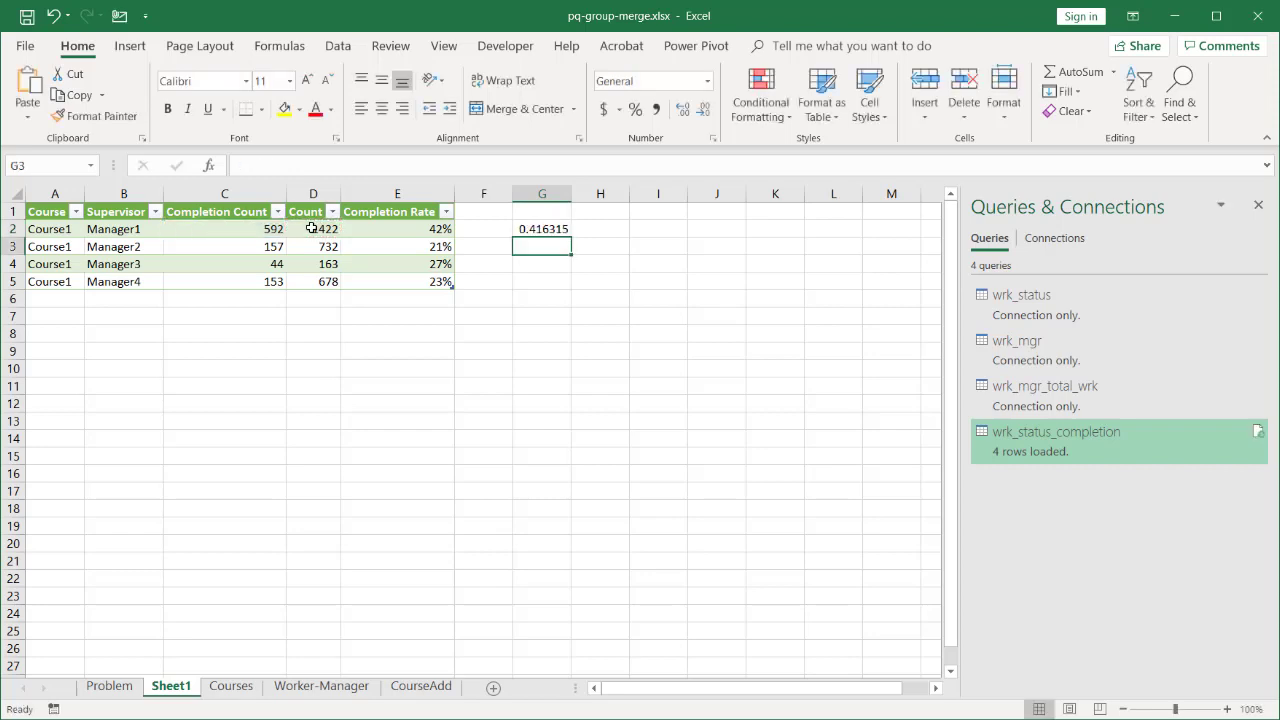
- Fill the G2 check formula down to G5 and format the results as percentages
{"action": "left_click", "coordinate": [552, 228]}
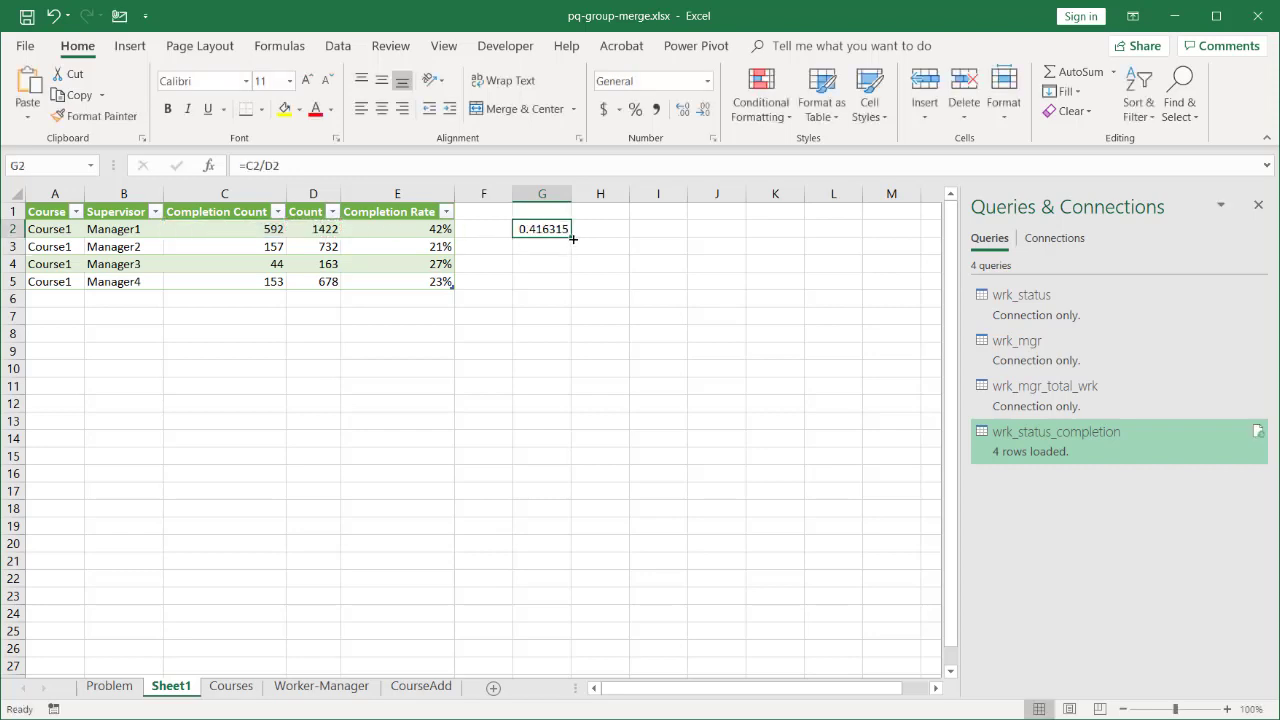
{"action": "left_click_drag", "start_coordinate": [573, 237], "coordinate": [566, 291]}
{"action": "left_click", "coordinate": [635, 110]}
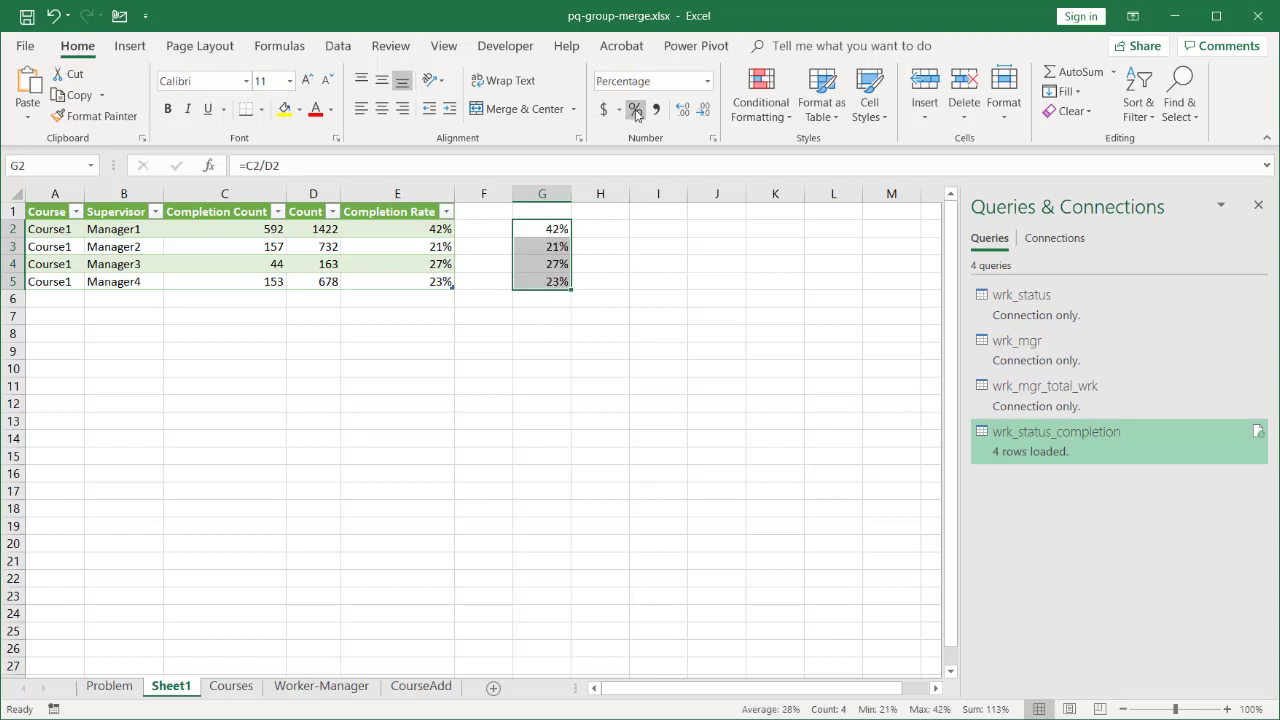
- Delete column G with the check calculations
{"action": "left_click", "coordinate": [546, 193]}
{"action": "right_click", "coordinate": [546, 193]}
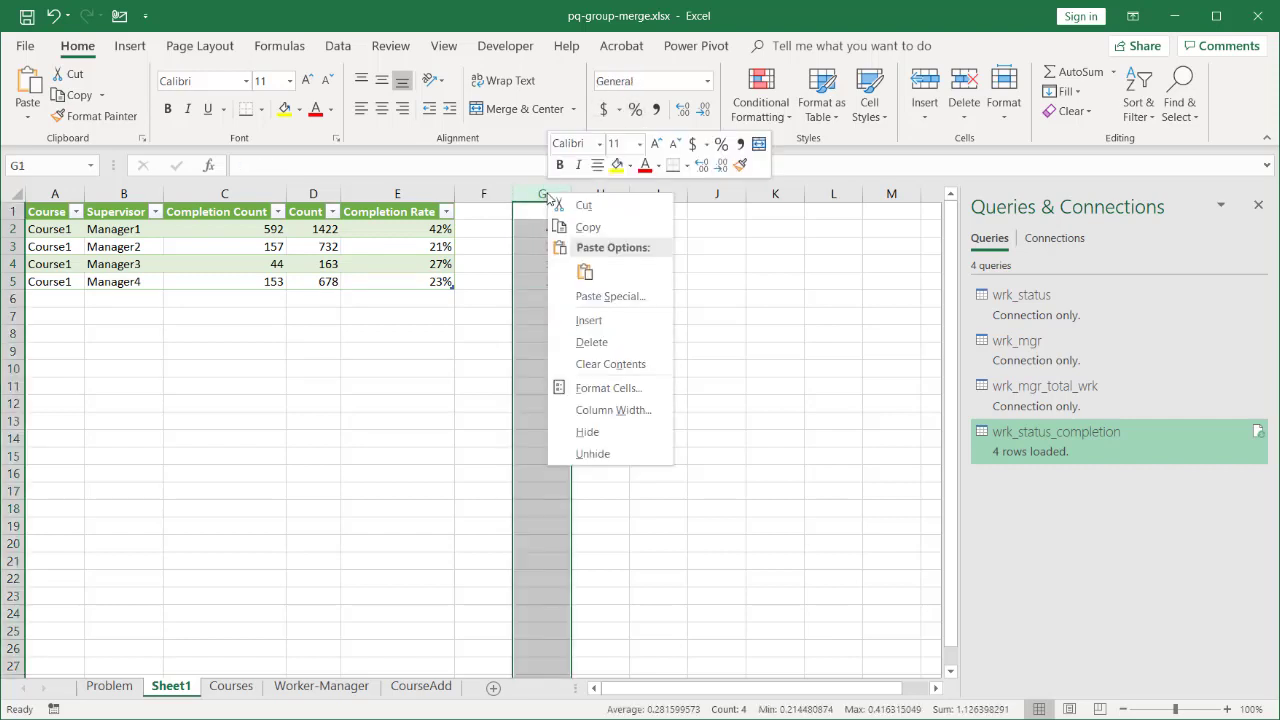
{"action": "left_click", "coordinate": [603, 350]}
{"action": "left_click", "coordinate": [624, 329]}
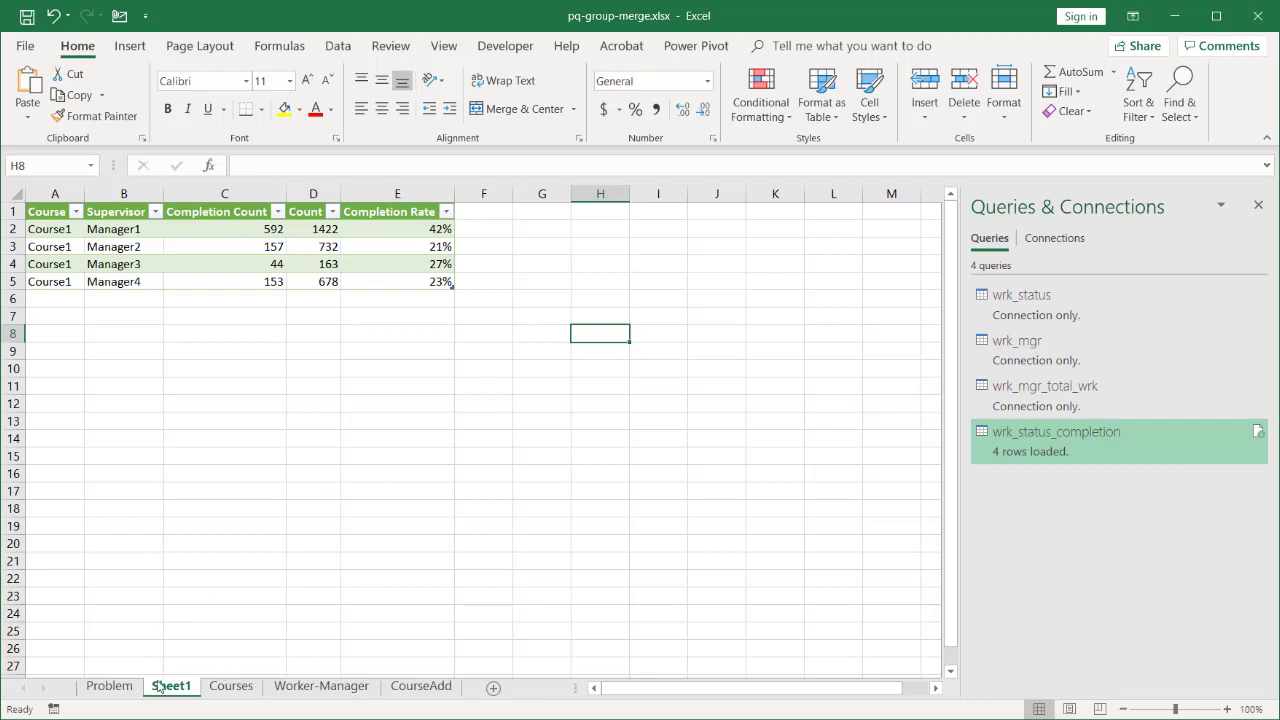
- Go to cell A1897 on the Courses sheet, the first empty row below the table
{"action": "left_click", "coordinate": [220, 690]}
{"action": "left_click", "coordinate": [30, 404]}
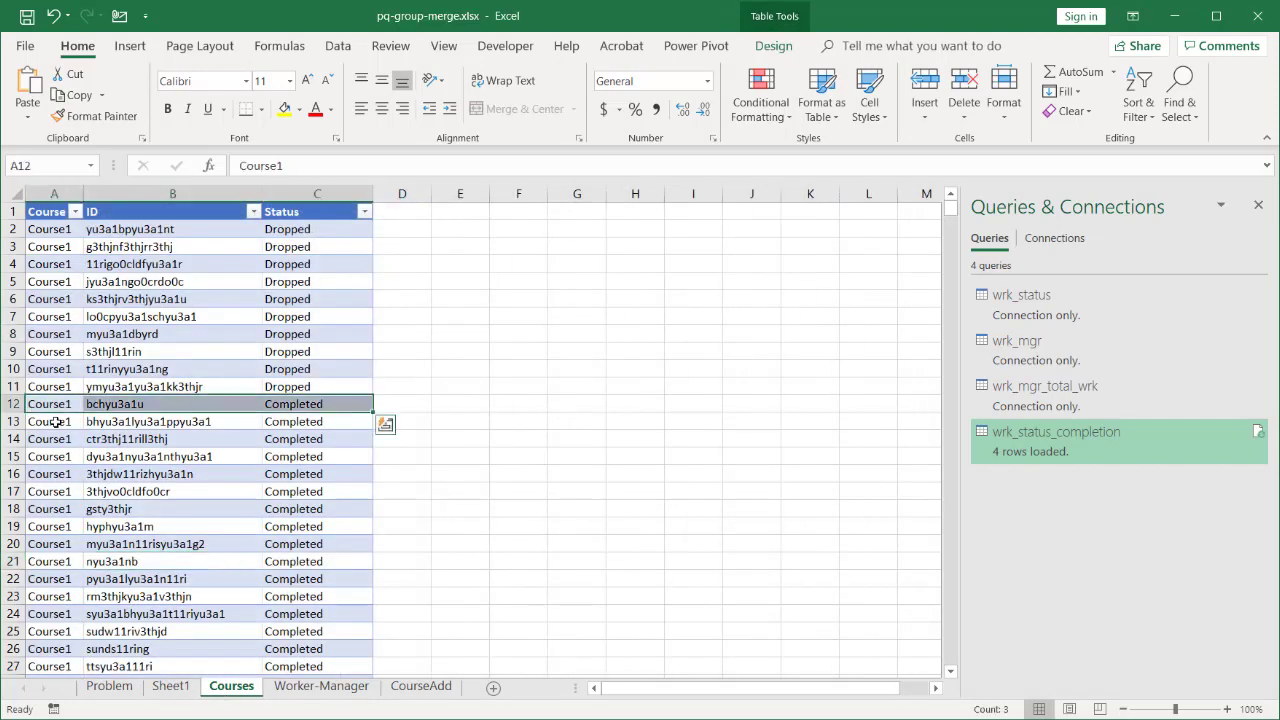
{"action": "left_click", "coordinate": [56, 422]}
{"action": "key", "text": "ctrl+Down"}
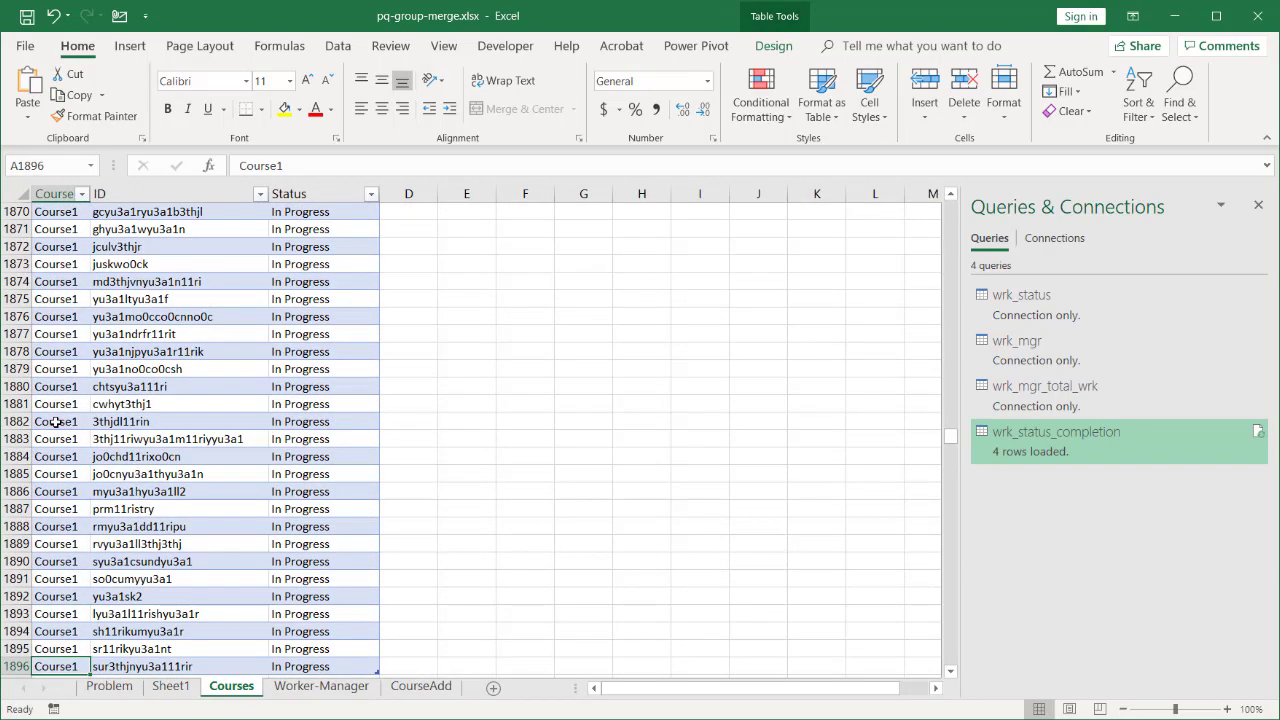
{"action": "key", "text": "Down"}
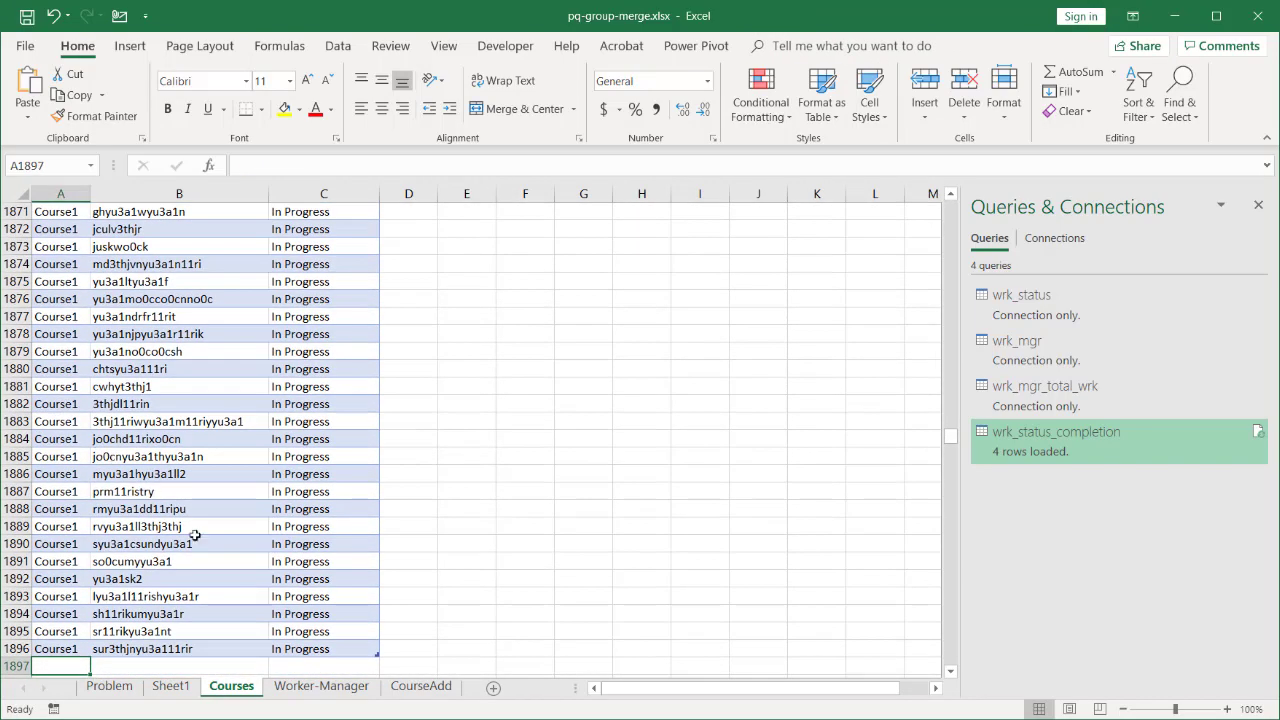
- Copy all Course2 rows below the header on the CourseAdd sheet and paste them at A1897 on the Courses sheet
{"action": "left_click", "coordinate": [423, 693]}
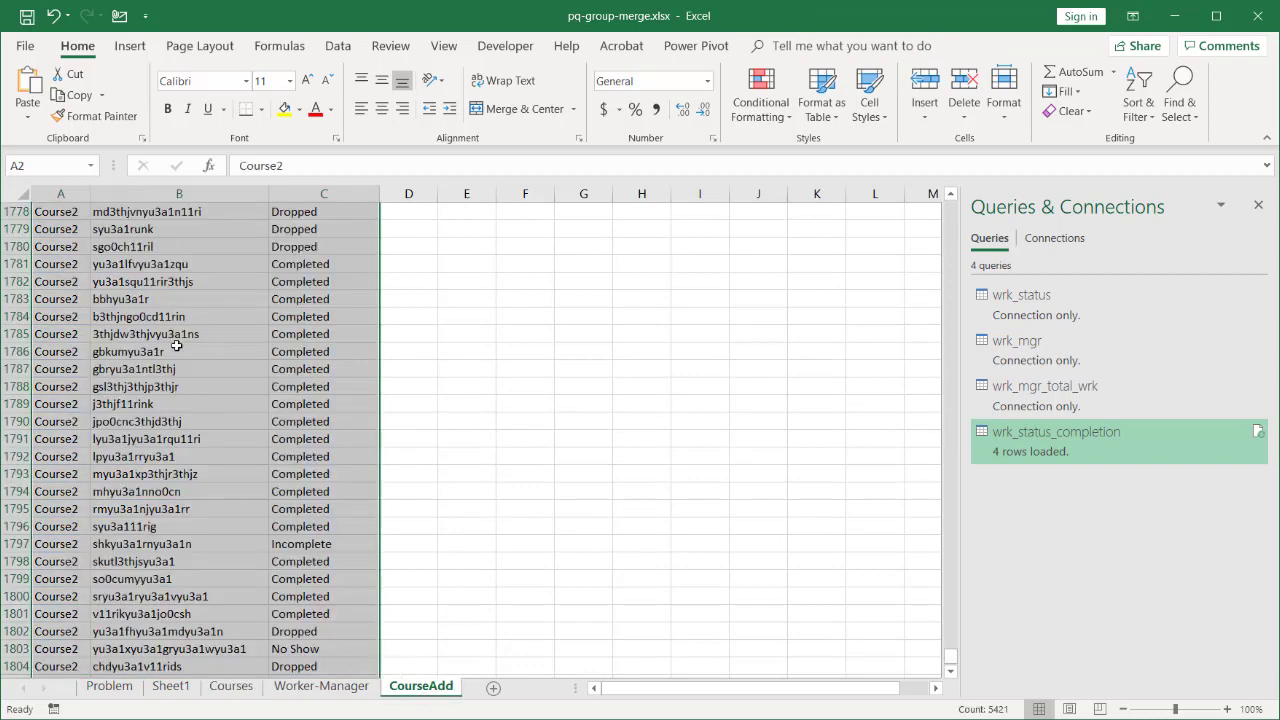
{"action": "left_click", "coordinate": [173, 341]}
{"action": "key", "text": "ctrl+Home"}
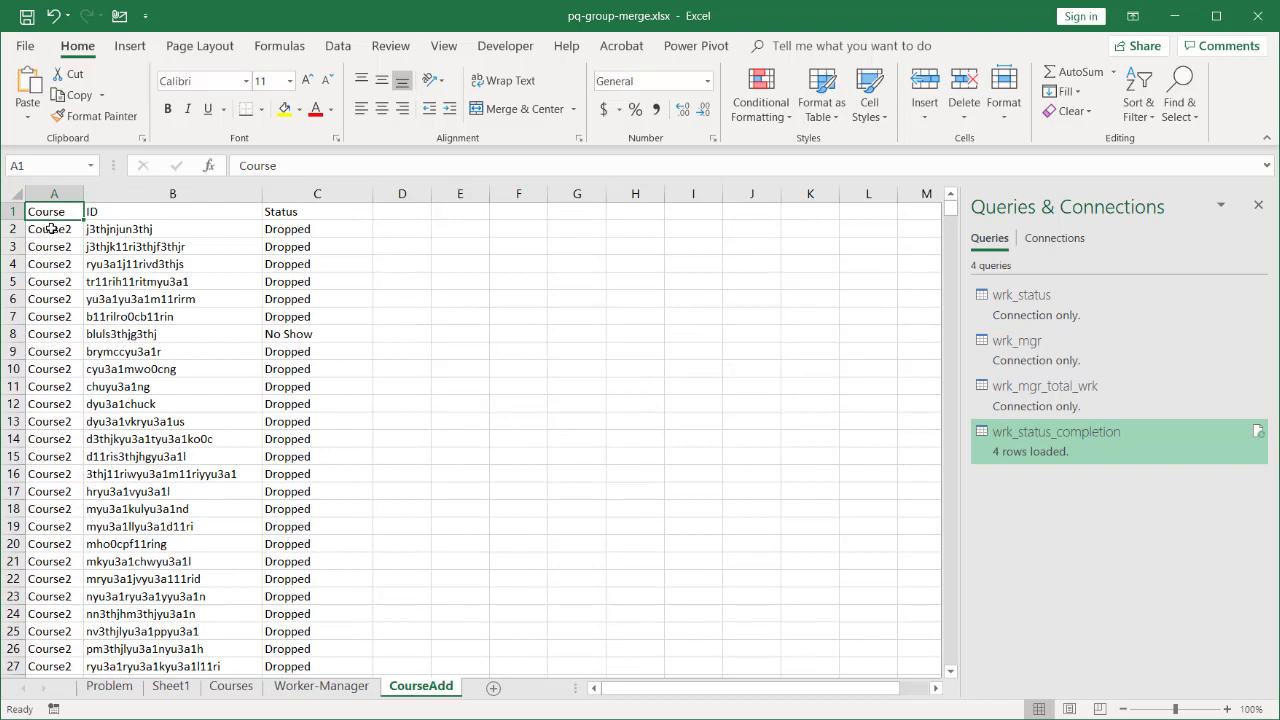
{"action": "left_click_drag", "start_coordinate": [50, 229], "coordinate": [280, 229]}
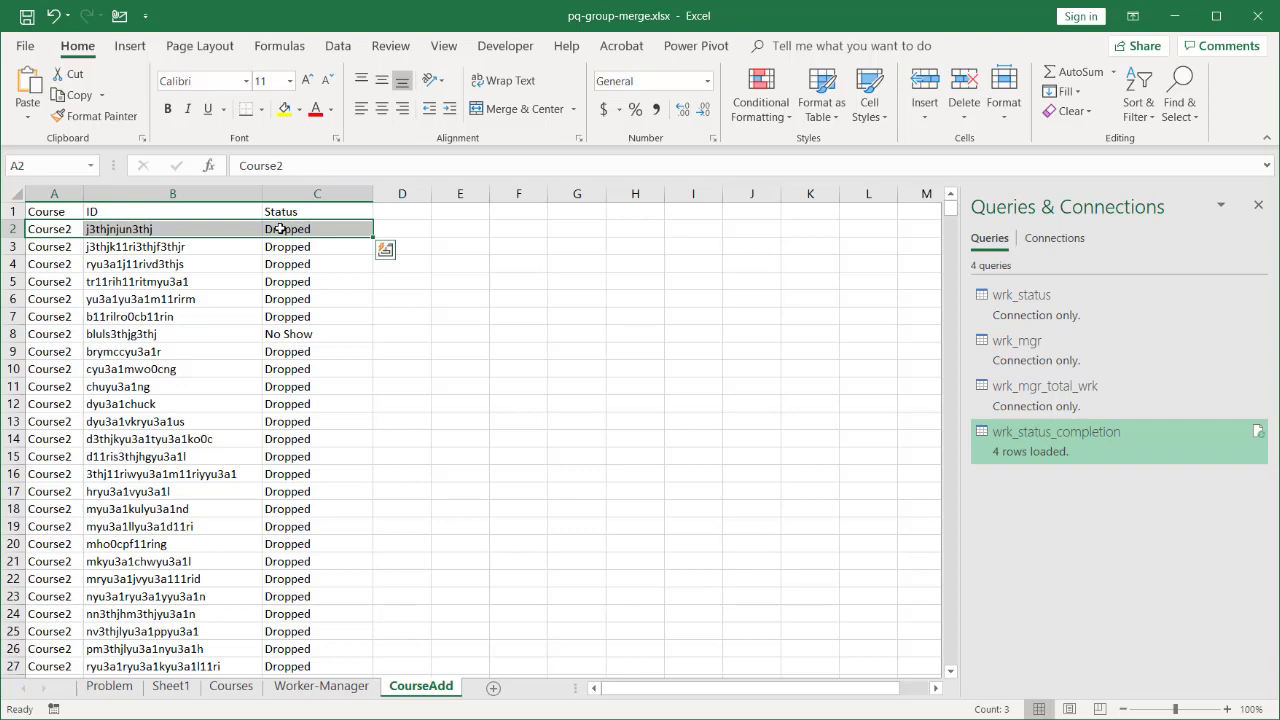
{"action": "key", "text": "ctrl+shift+Down"}
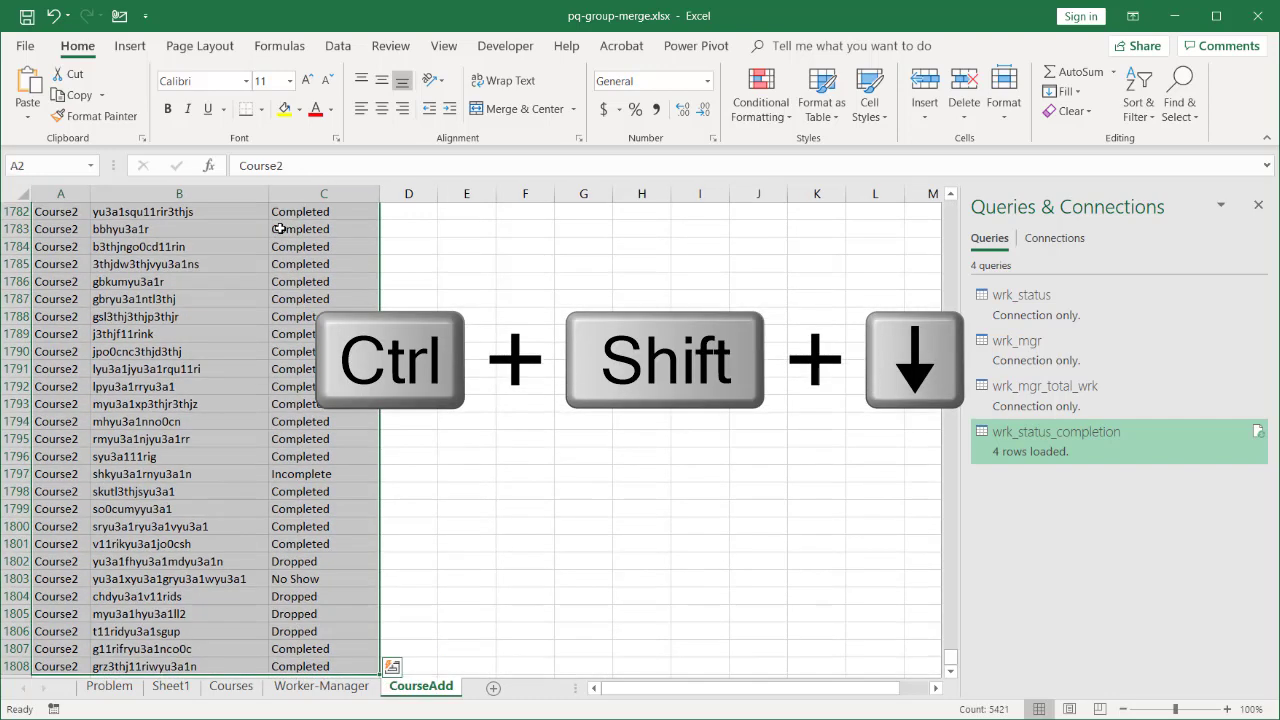
{"action": "key", "text": "ctrl+c"}
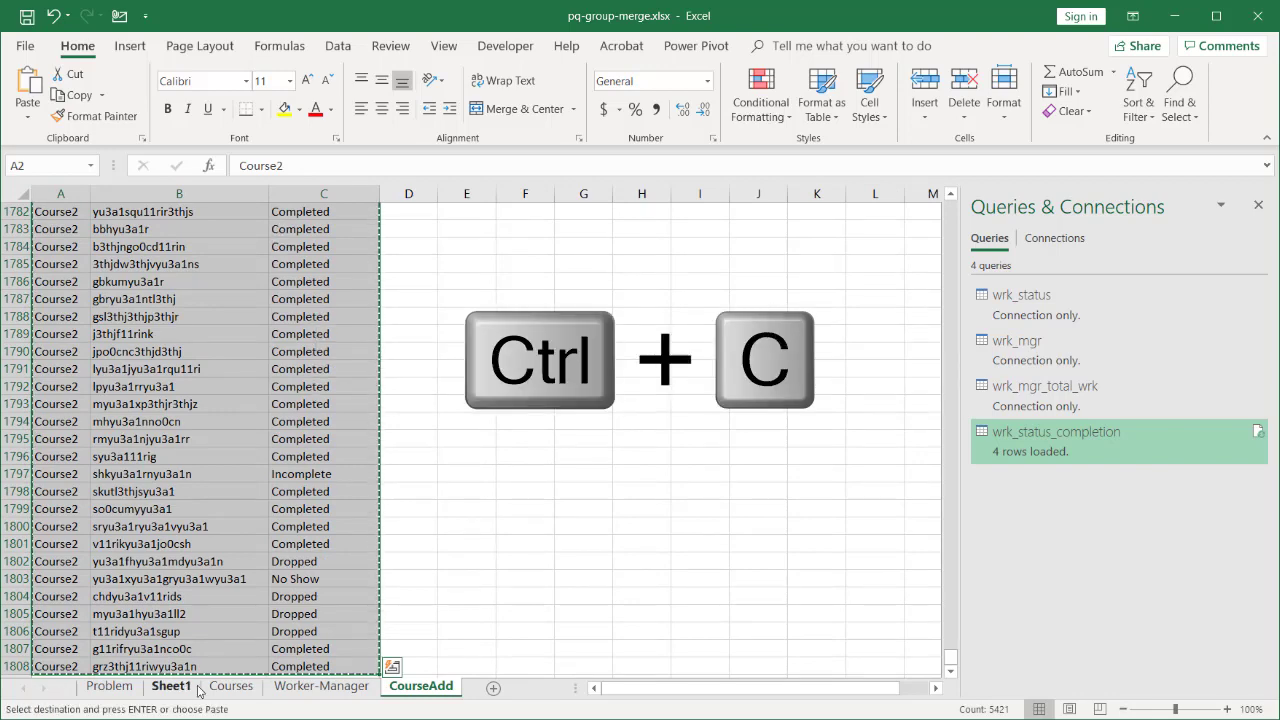
{"action": "left_click", "coordinate": [233, 690]}
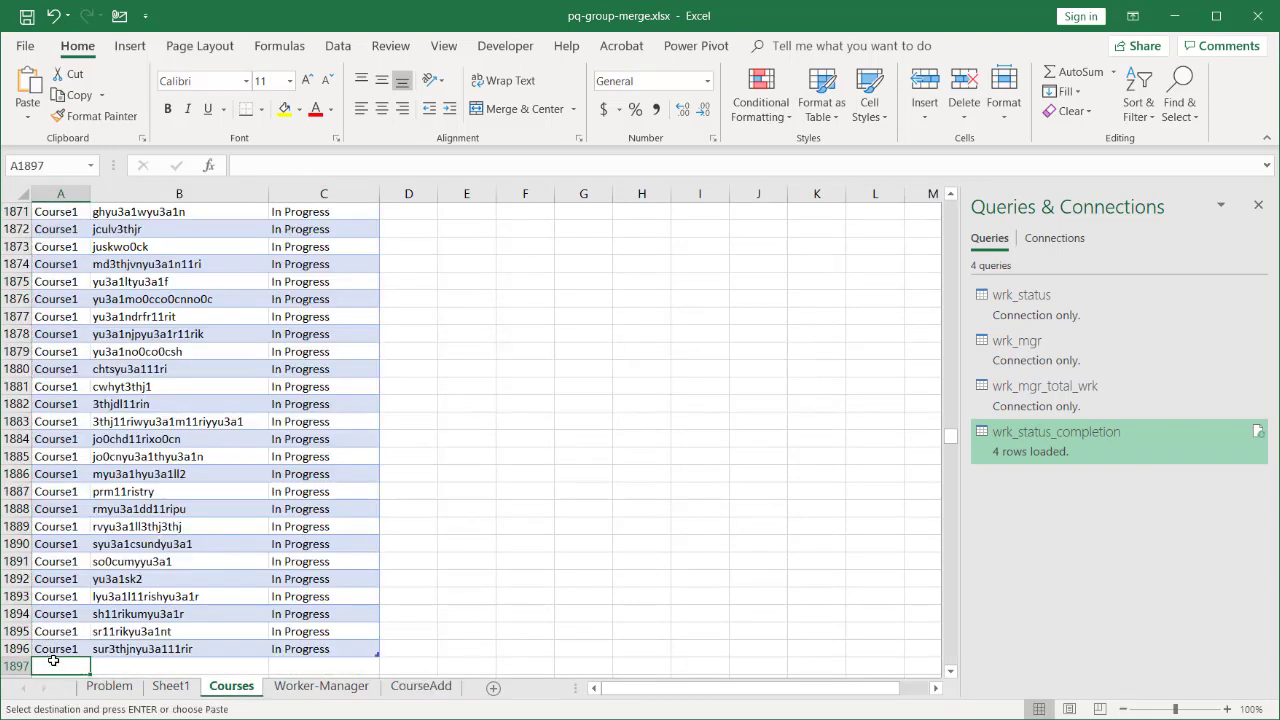
{"action": "key", "text": "ctrl+v"}
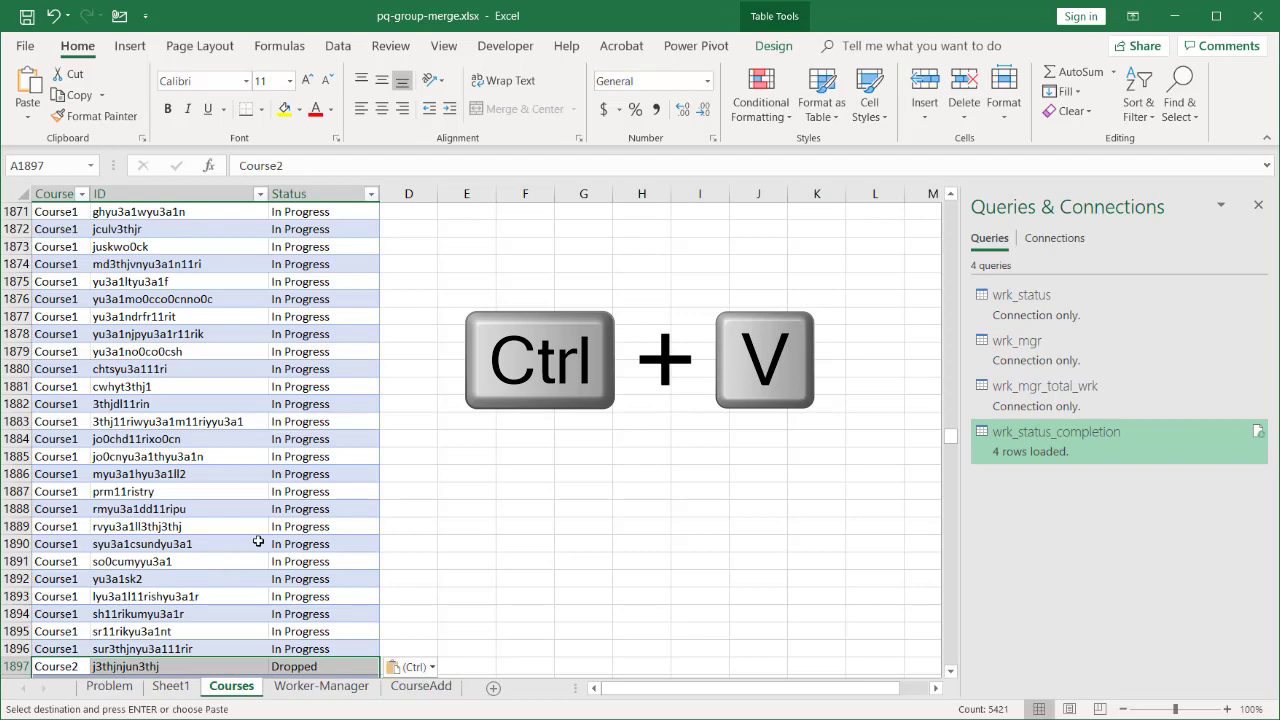
- Examine where the Course1 rows meet the pasted Course2 rows and how far down the Courses table extends
{"action": "scroll", "coordinate": [258, 541], "scroll_direction": "down", "scroll_amount": 2}
{"action": "left_click", "coordinate": [237, 561]}
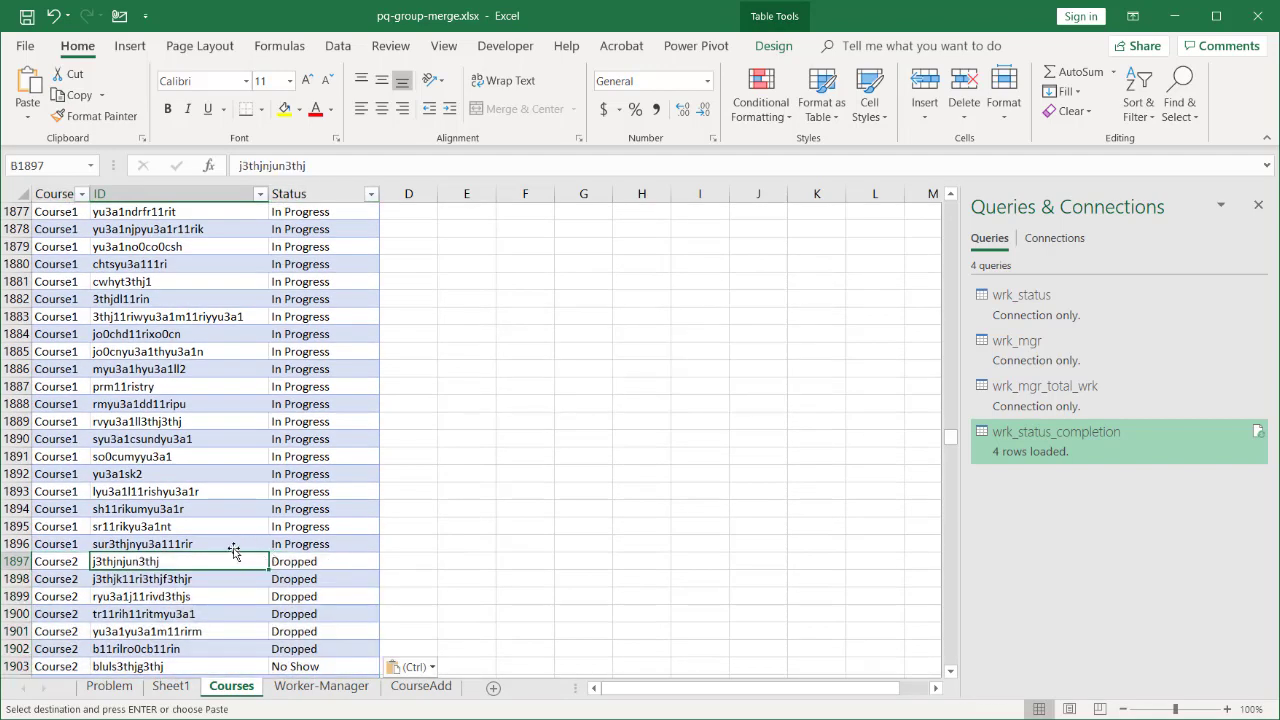
{"action": "left_click", "coordinate": [233, 549]}
{"action": "left_click", "coordinate": [234, 559]}
{"action": "left_click", "coordinate": [226, 543]}
{"action": "left_click", "coordinate": [217, 578]}
{"action": "left_click", "coordinate": [215, 594]}
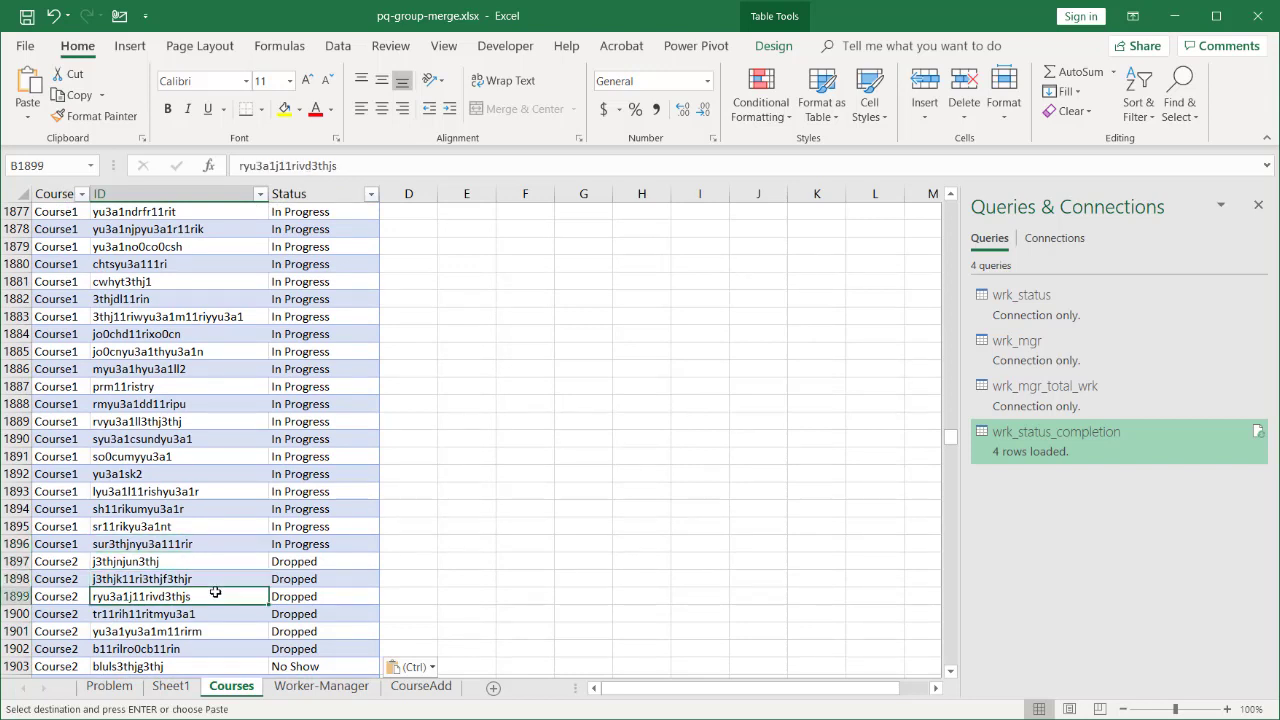
{"action": "left_click", "coordinate": [220, 614]}
{"action": "left_click", "coordinate": [222, 631]}
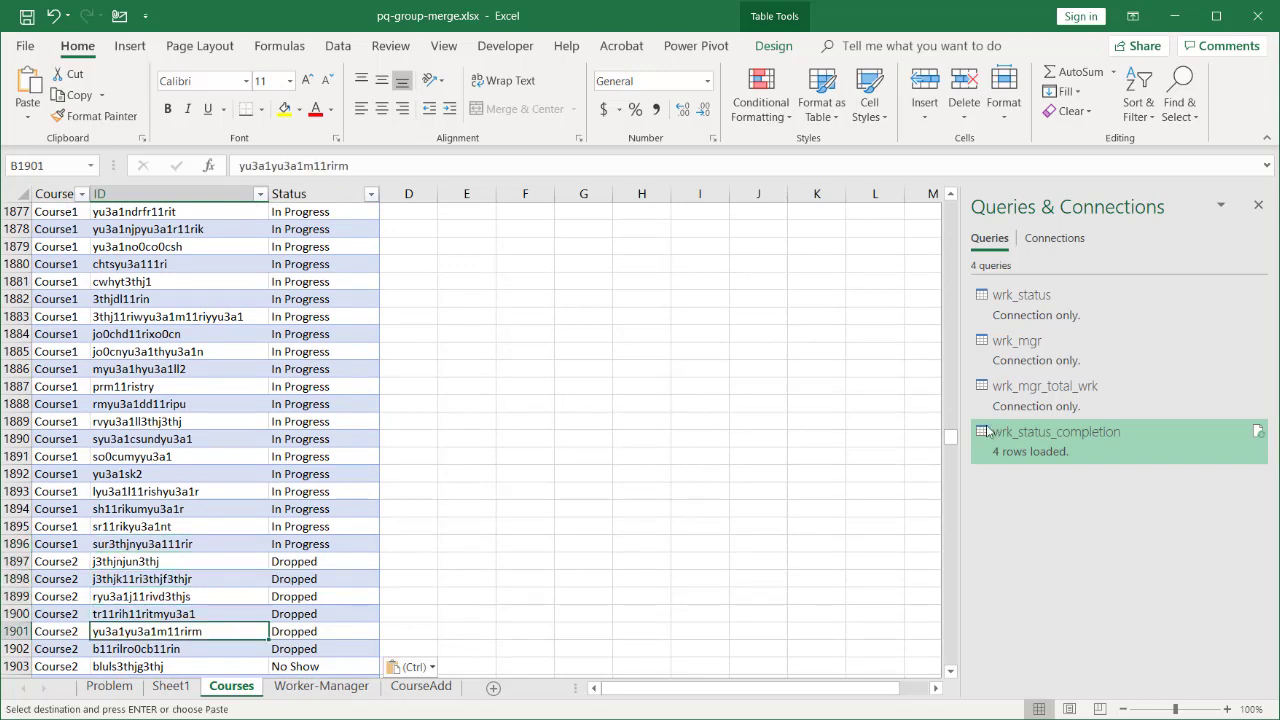
{"action": "left_click_drag", "start_coordinate": [950, 443], "coordinate": [950, 450]}
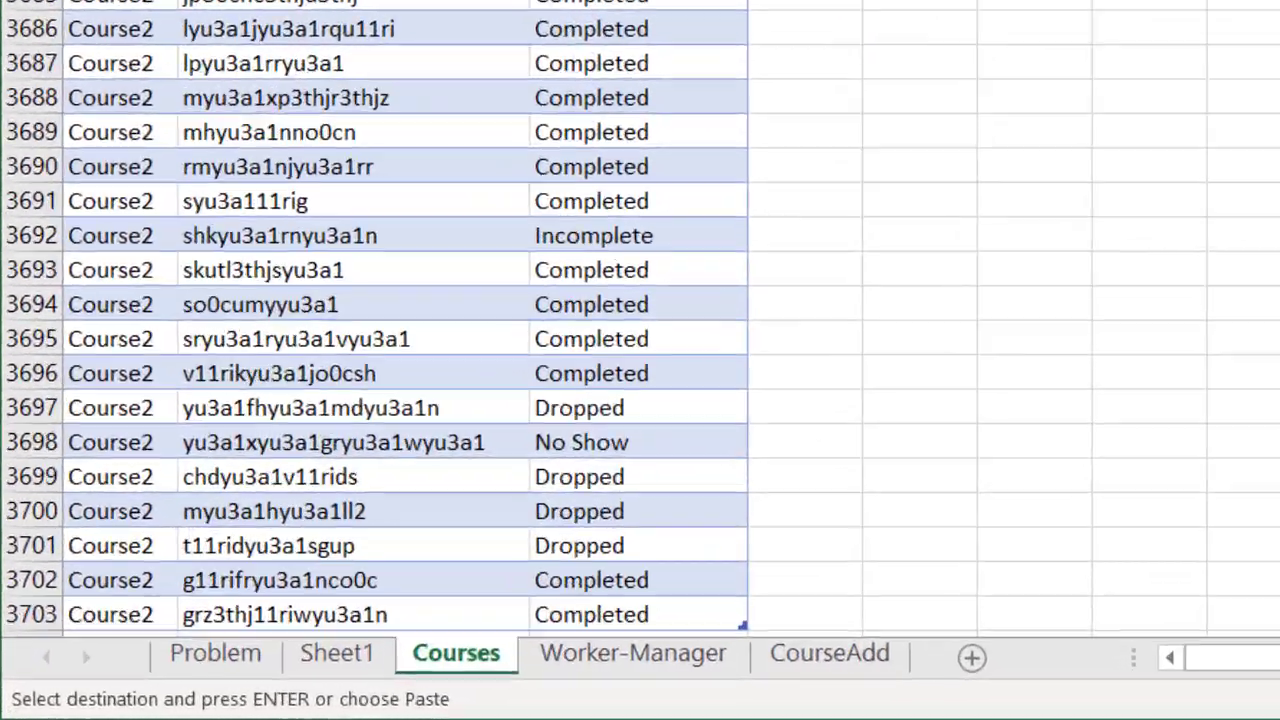
{"action": "key", "text": "ctrl+v"}
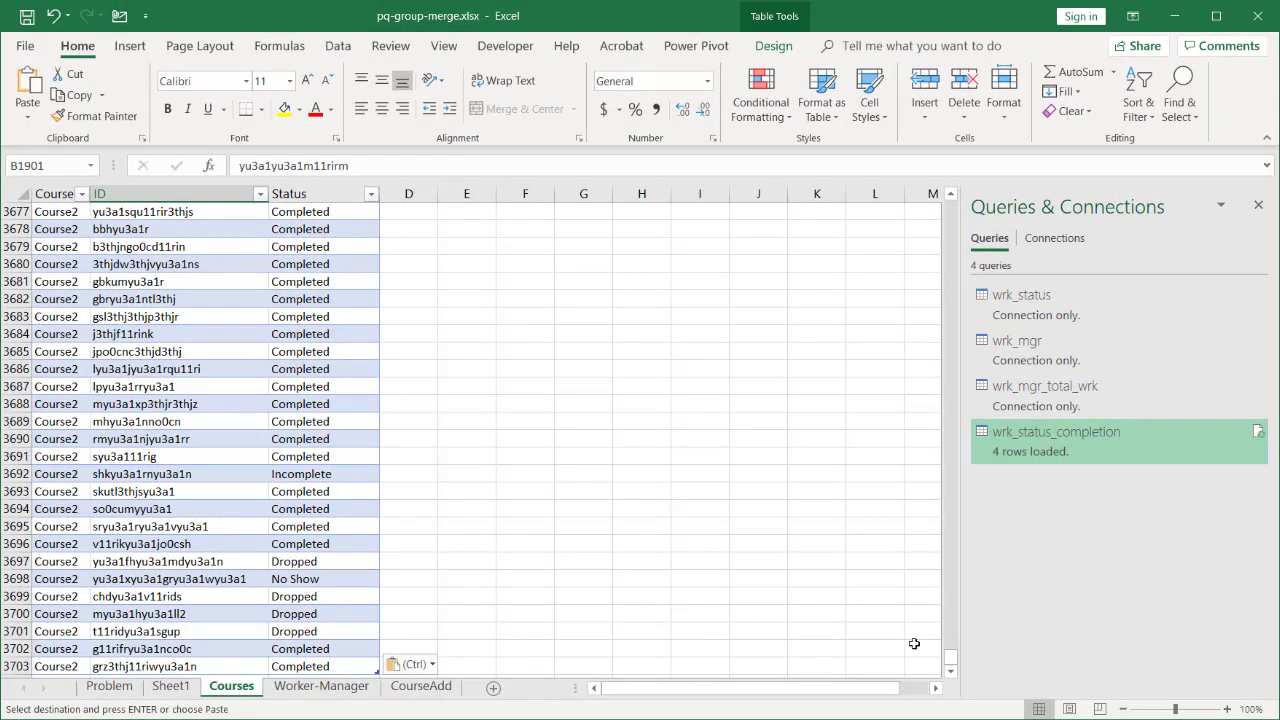
- Return to the report on Sheet1 and refresh all queries to include the added course data
{"action": "left_click", "coordinate": [176, 686]}
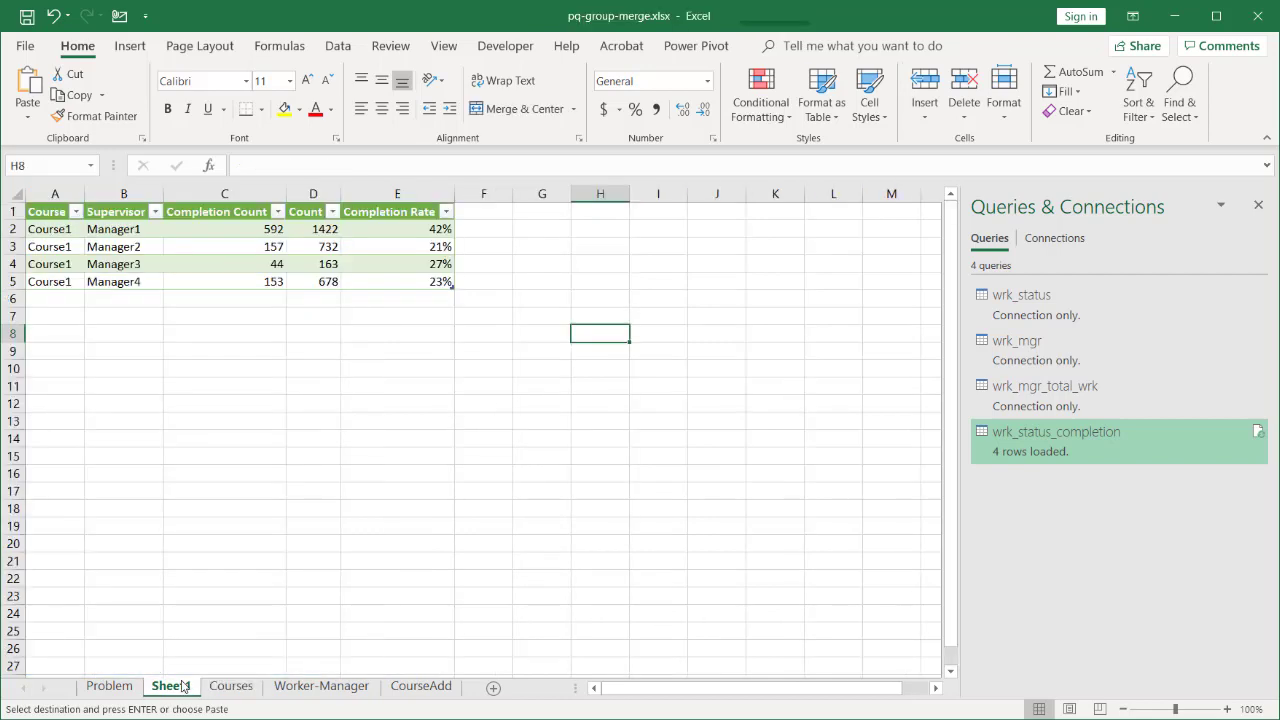
{"action": "left_click", "coordinate": [338, 46]}
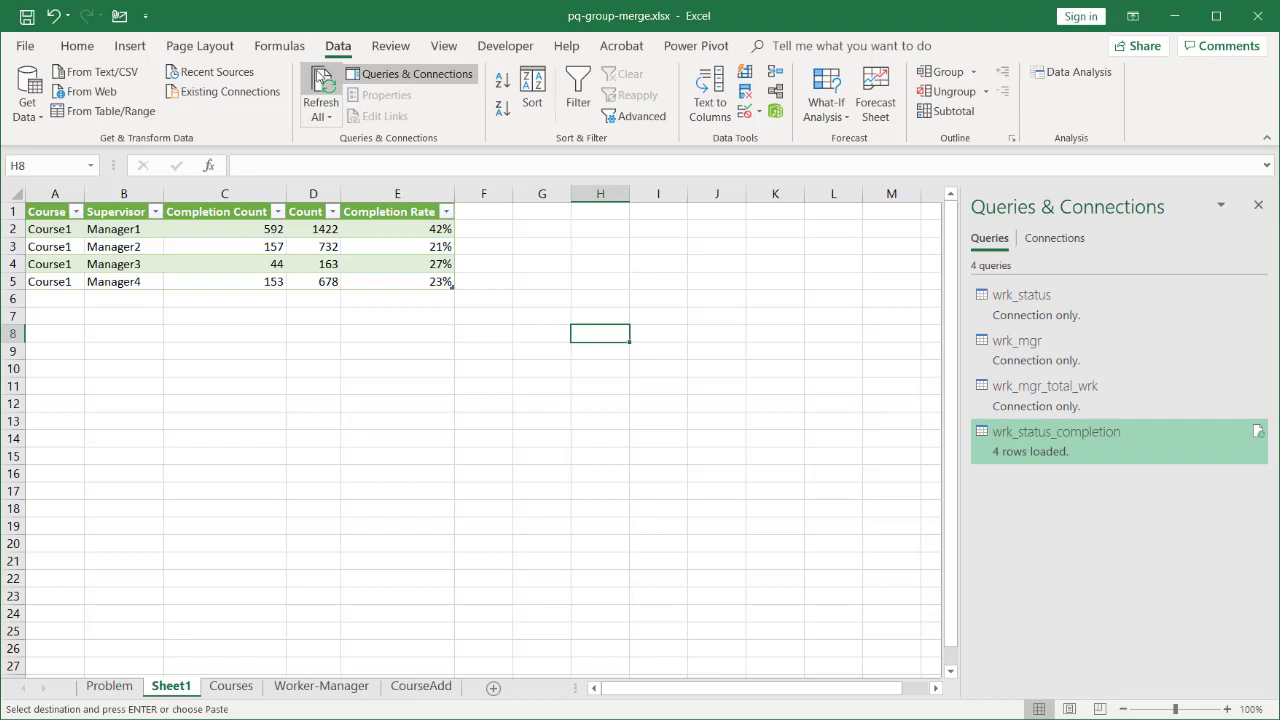
{"action": "left_click", "coordinate": [320, 79]}
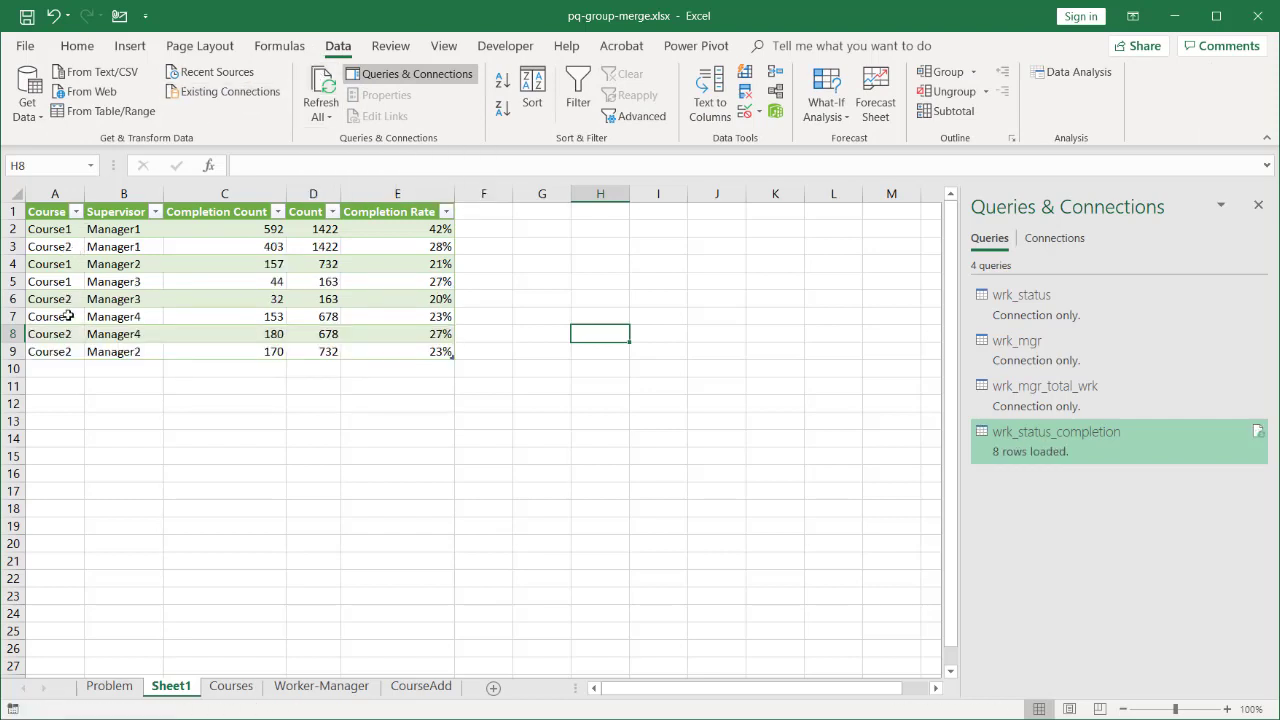
- Sort the report table by Course from A to Z and review the Course1 and Course2 row blocks
{"action": "left_click", "coordinate": [75, 212]}
{"action": "left_click", "coordinate": [40, 230]}
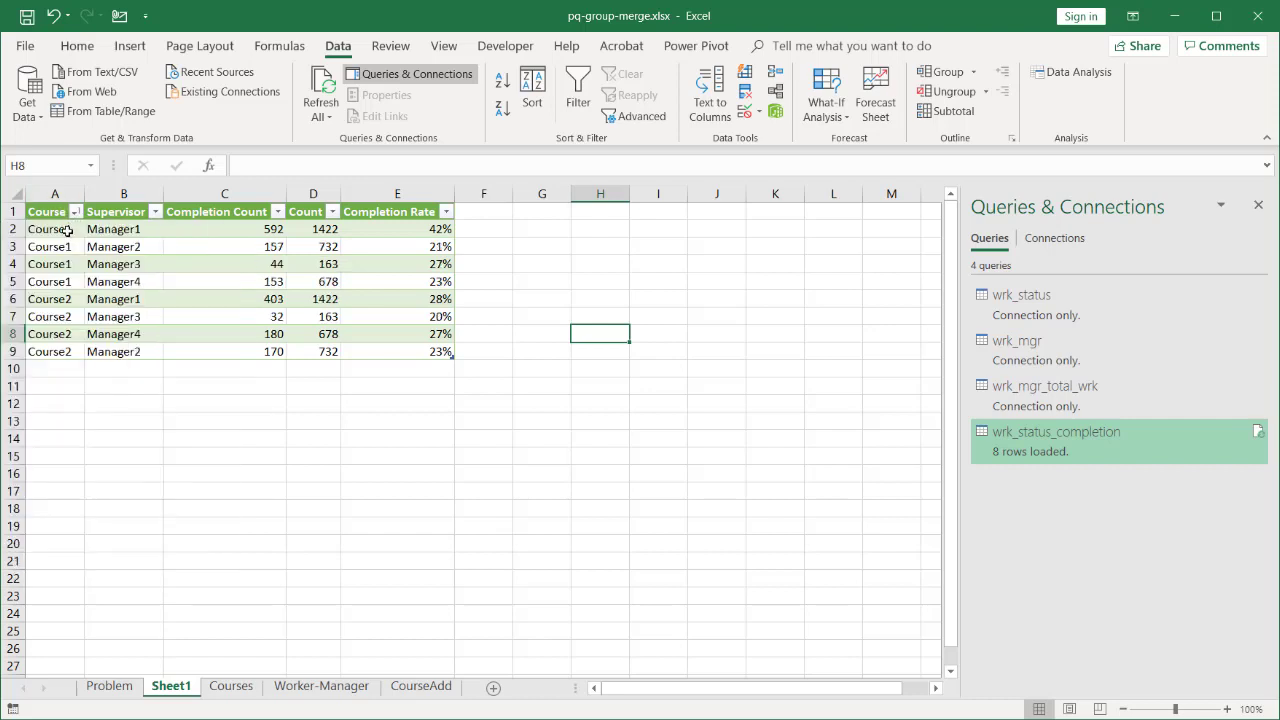
{"action": "left_click_drag", "start_coordinate": [66, 230], "coordinate": [403, 281]}
{"action": "mouse_move", "coordinate": [60, 299]}
{"action": "left_mouse_down"}
{"action": "mouse_move", "coordinate": [306, 349]}
{"action": "mouse_move", "coordinate": [394, 346]}
{"action": "left_mouse_up"}
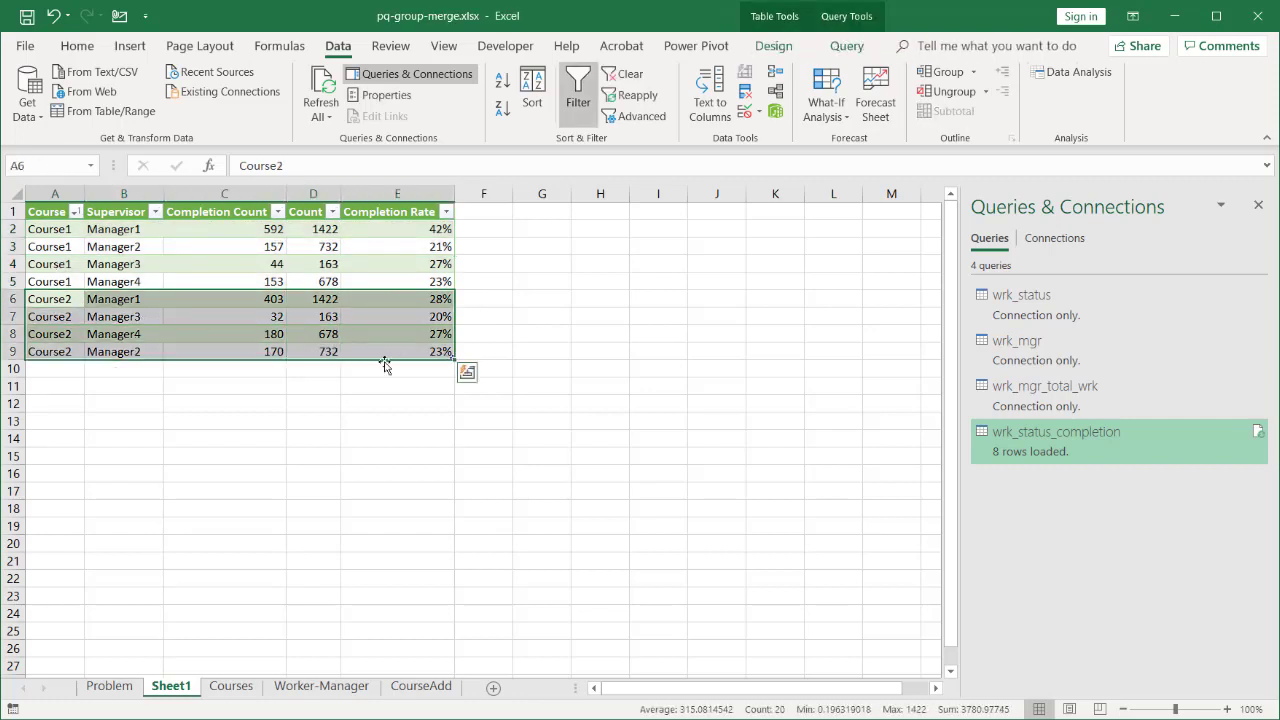
- Sort the report table on Sheet1 by Supervisor from A to Z and look at the Course filter options without changing them
{"action": "left_click", "coordinate": [155, 212]}
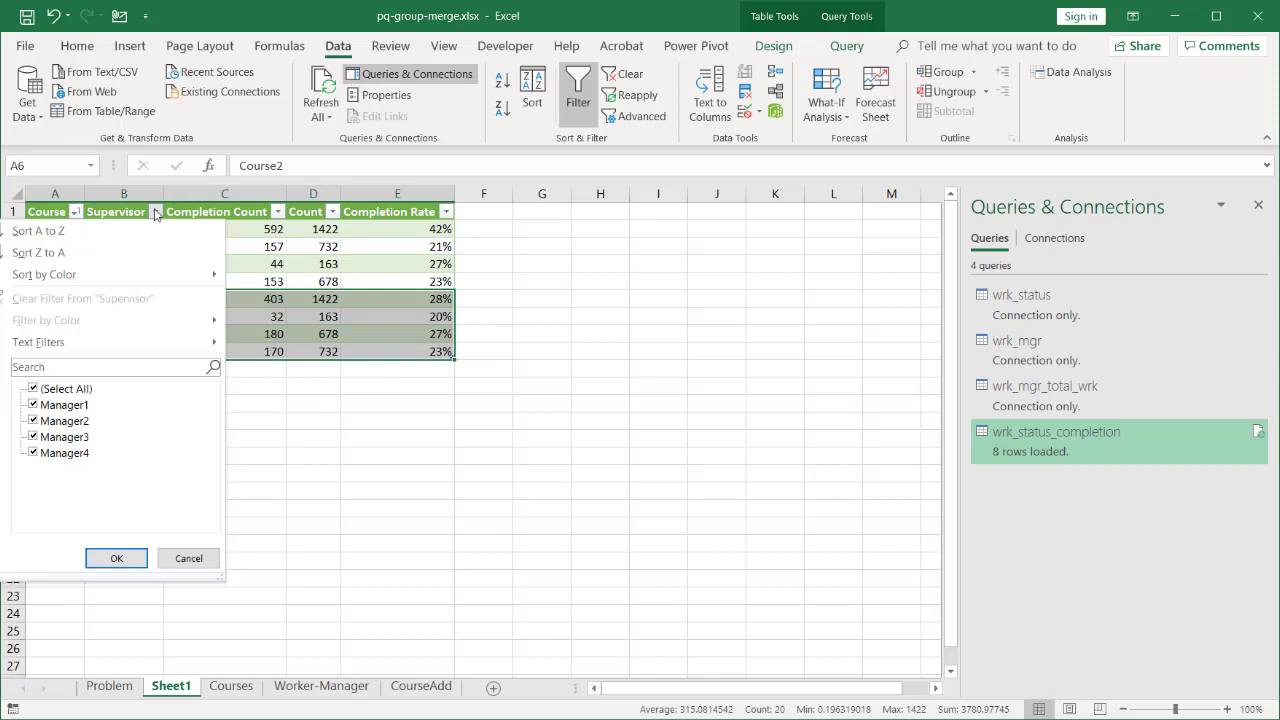
{"action": "left_click", "coordinate": [127, 236]}
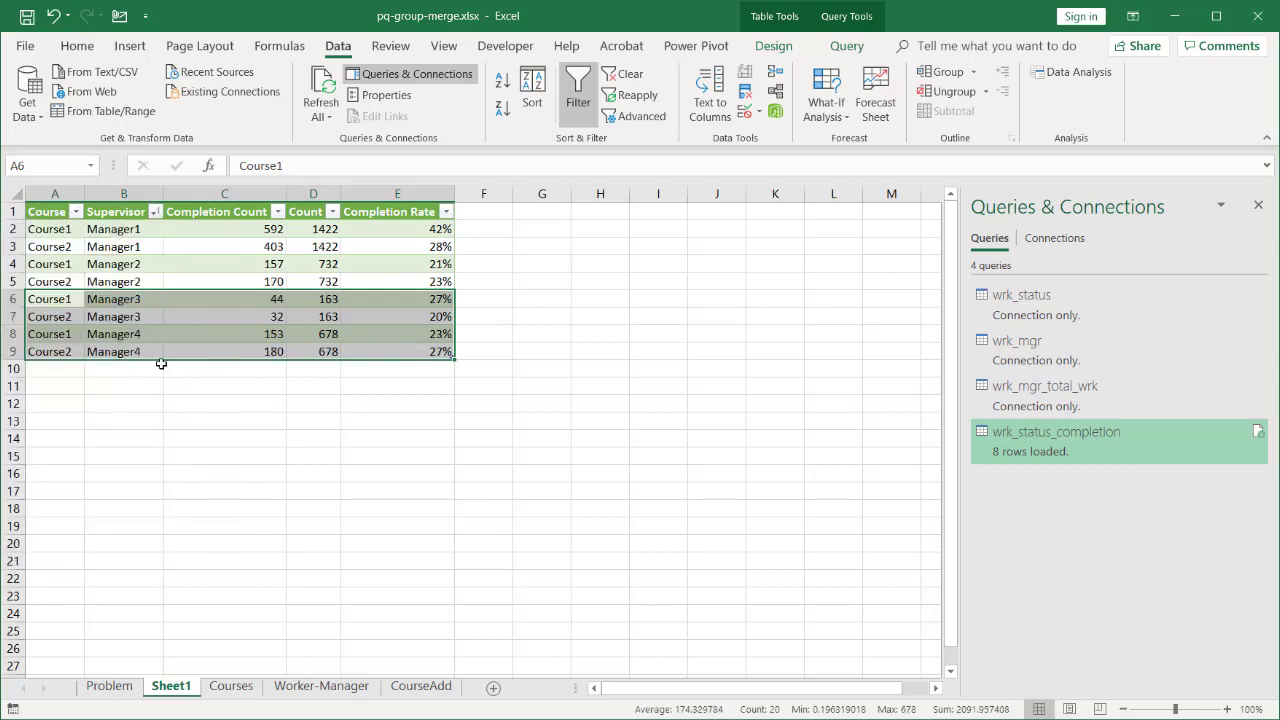
{"action": "left_click", "coordinate": [76, 213]}
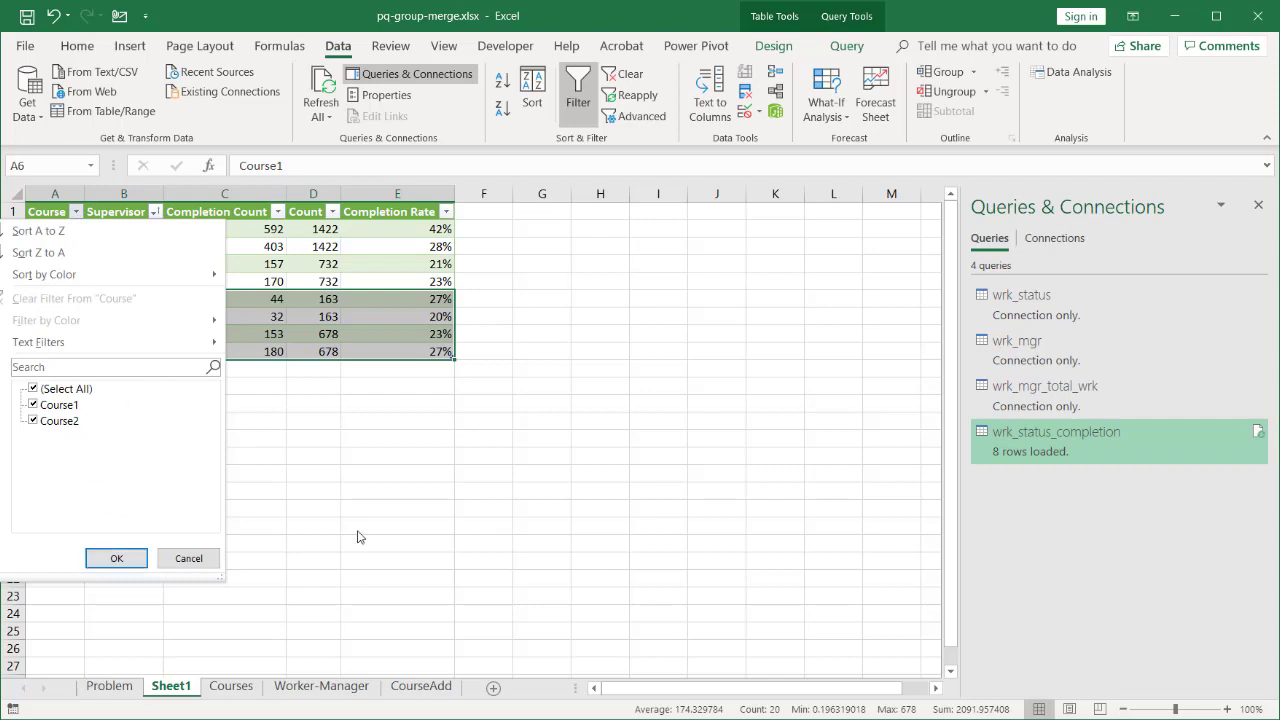
{"action": "left_click", "coordinate": [192, 558]}
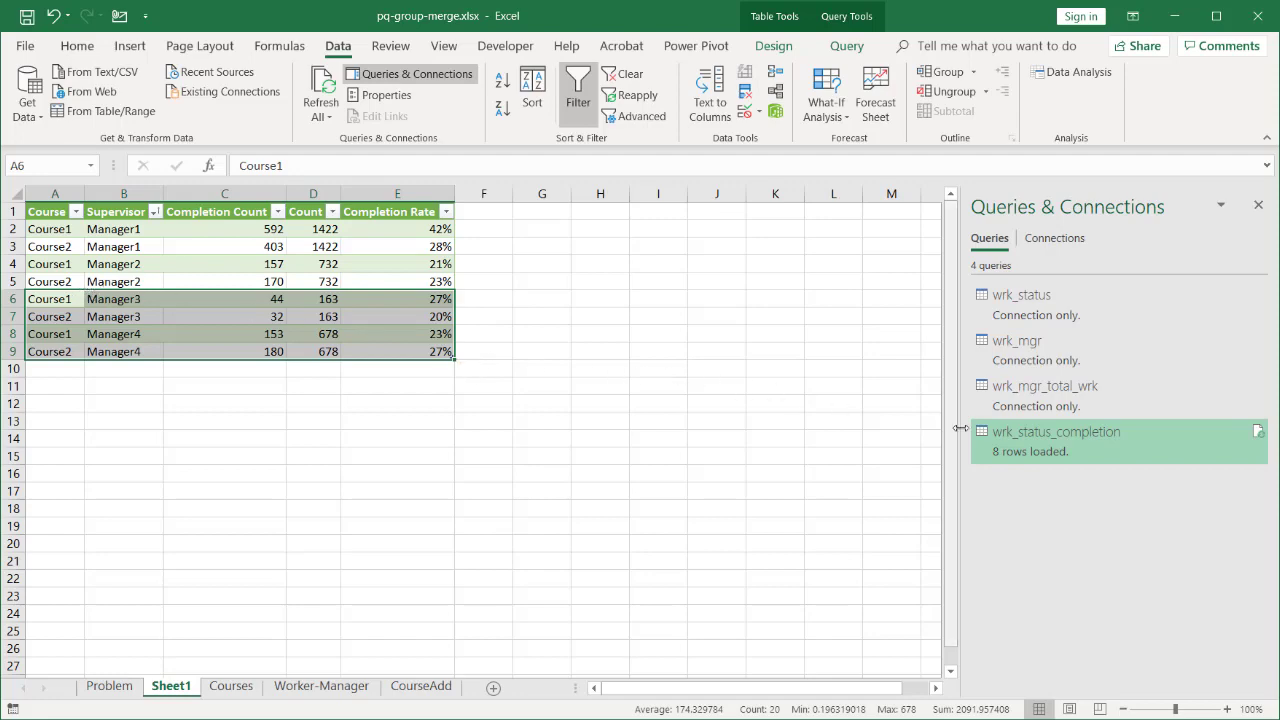
- In the wrk_status_completion query, sort by Course ascending and by Supervisor ascending within it, and load the result back to the sheet
{"action": "double_click", "coordinate": [1036, 451]}
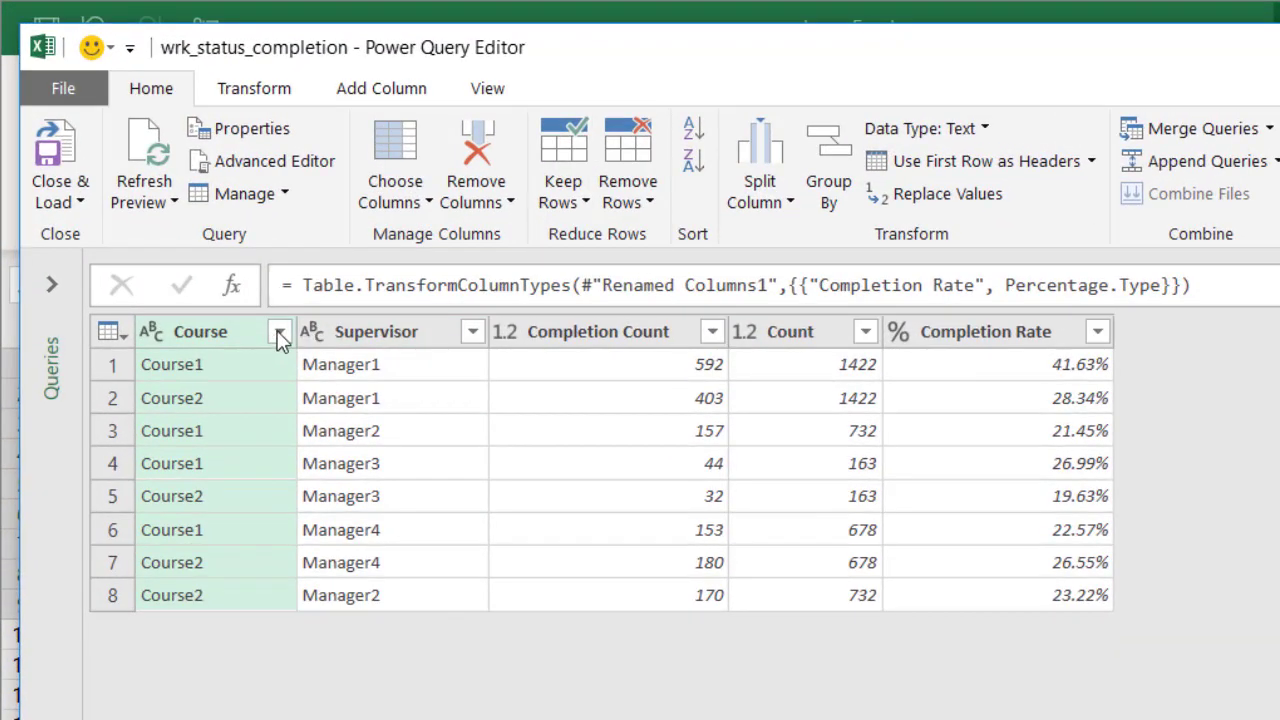
{"action": "left_click", "coordinate": [280, 333]}
{"action": "left_click", "coordinate": [358, 369]}
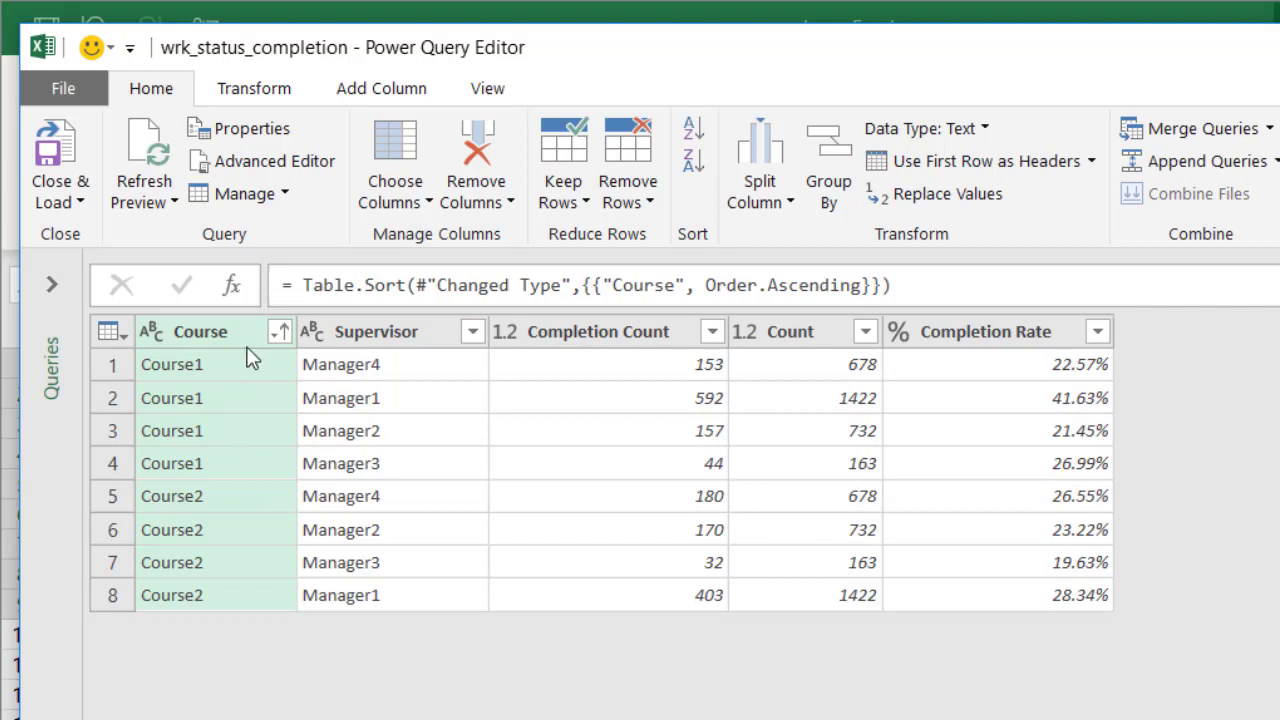
{"action": "left_click", "coordinate": [476, 335]}
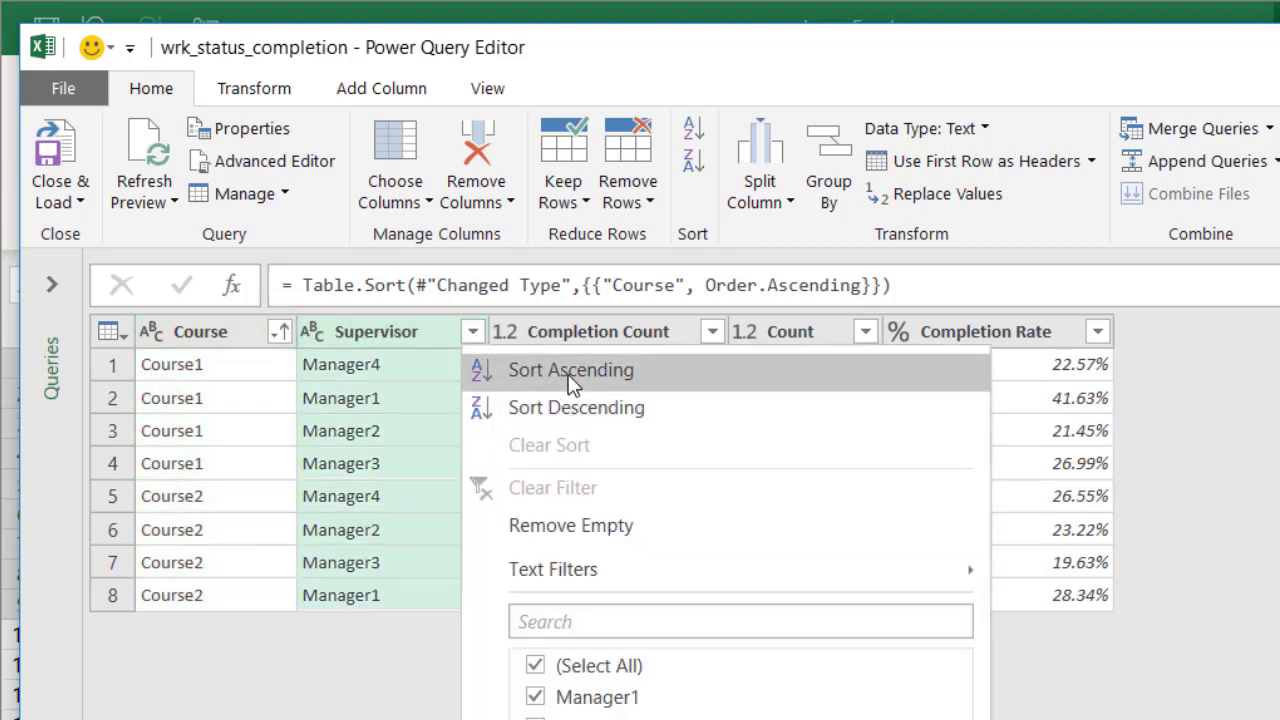
{"action": "left_click", "coordinate": [571, 378]}
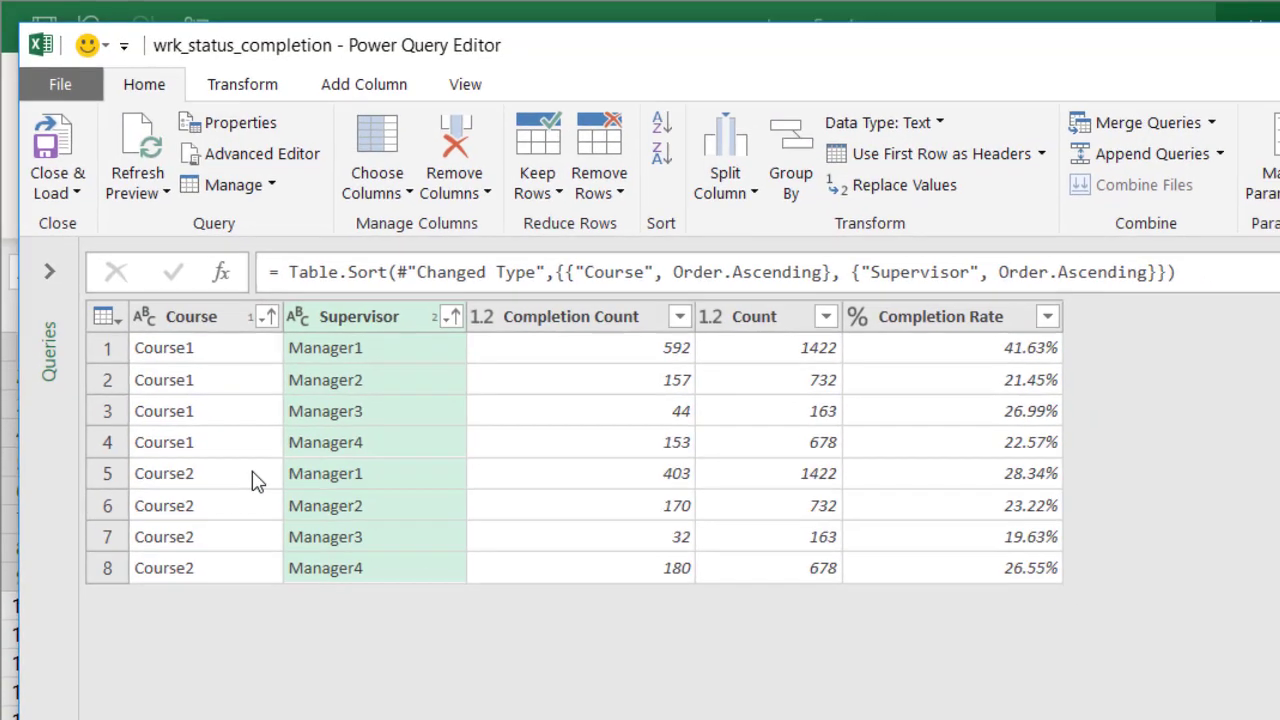
{"action": "left_click", "coordinate": [52, 150]}
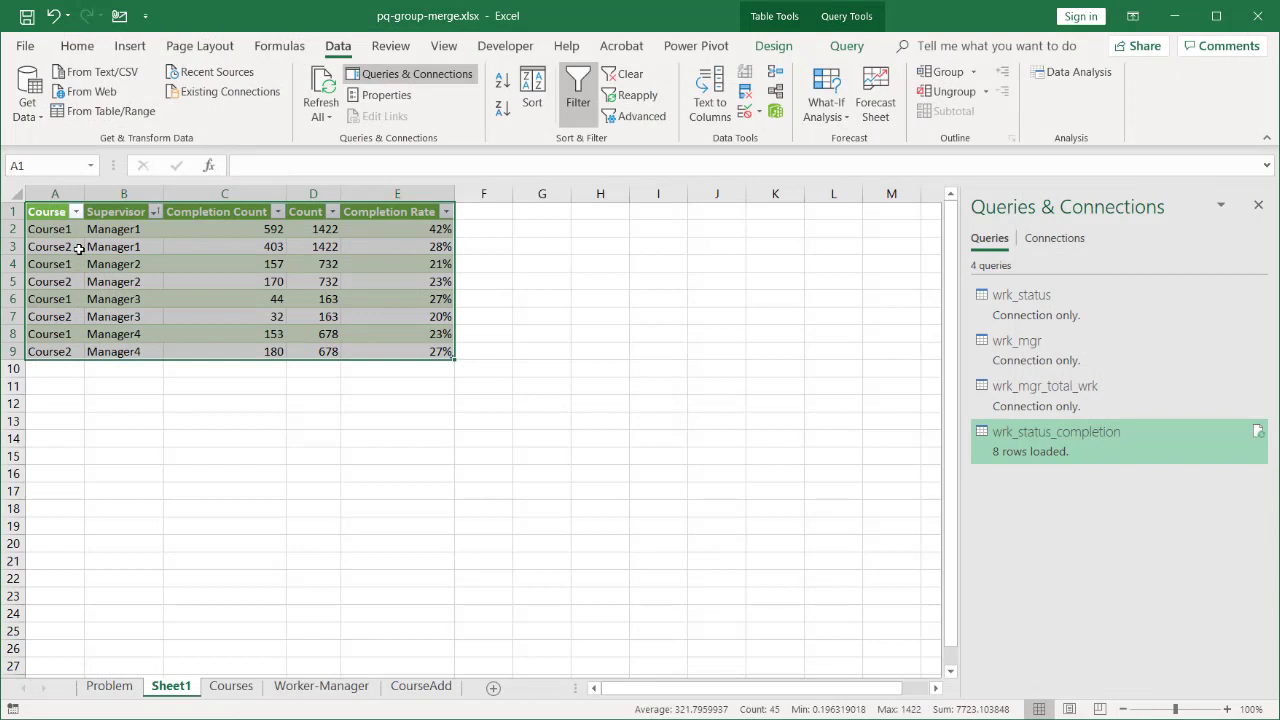
- Sort the loaded report table by Course from A to Z and review the supervisor order in the Course2 rows
{"action": "left_click", "coordinate": [215, 526]}
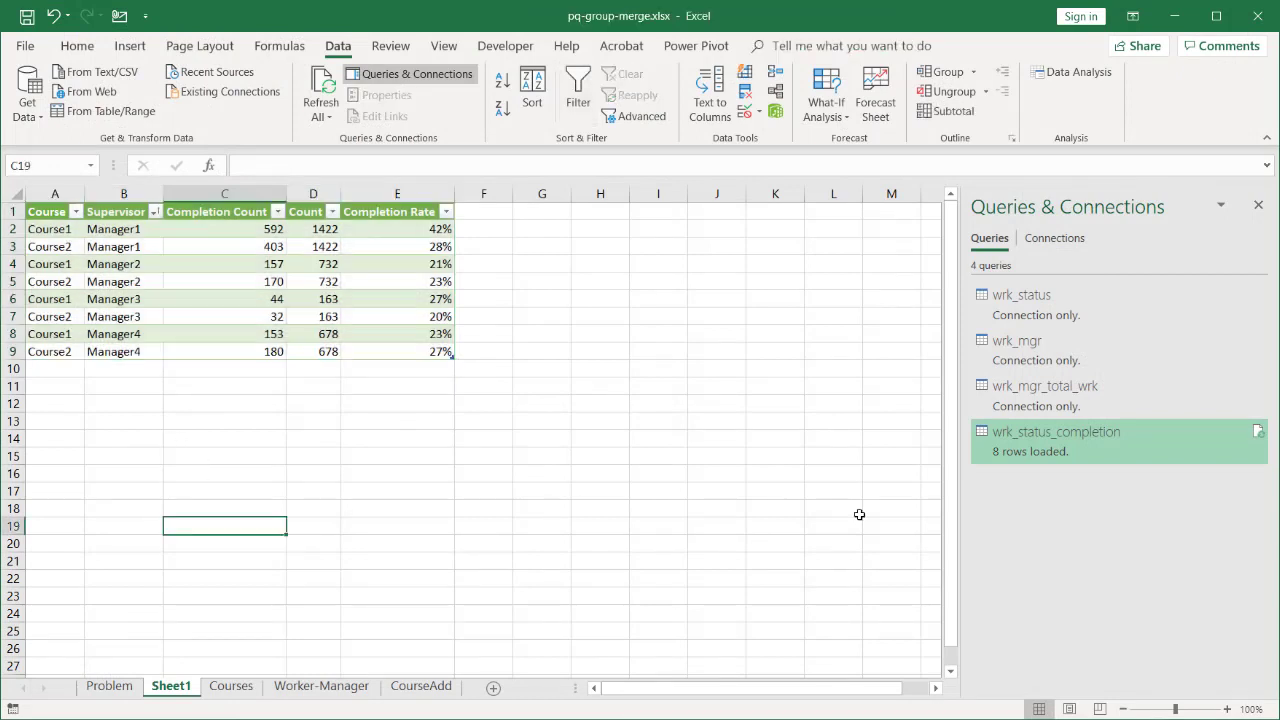
{"action": "left_click", "coordinate": [76, 211]}
{"action": "left_click", "coordinate": [60, 232]}
{"action": "left_click", "coordinate": [304, 459]}
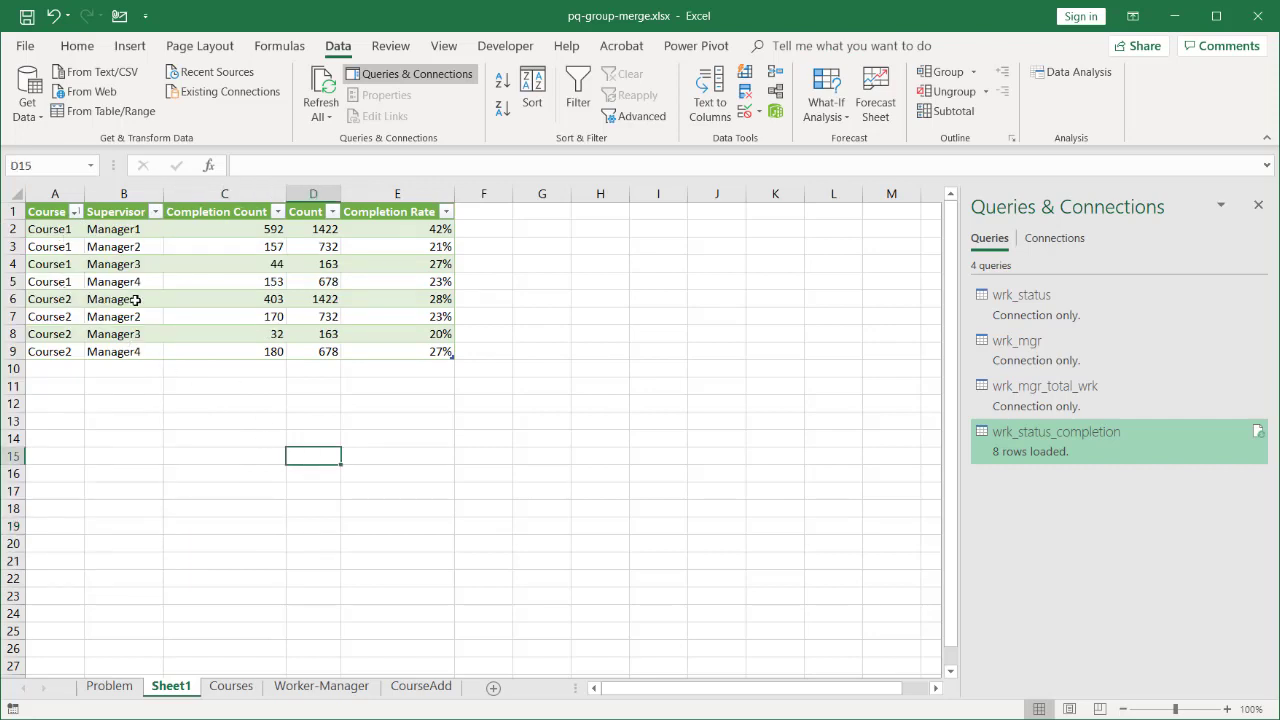
{"action": "left_click", "coordinate": [58, 300]}
{"action": "left_click_drag", "start_coordinate": [58, 300], "coordinate": [412, 352]}
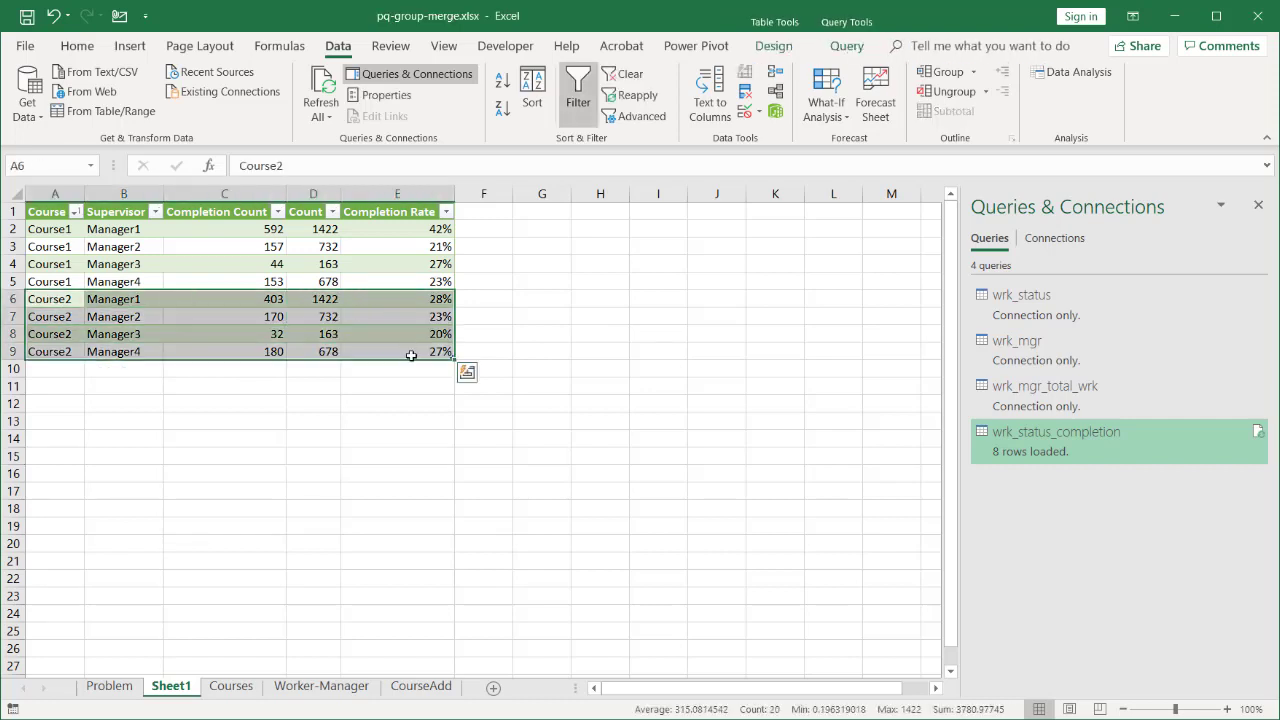
{"action": "left_click", "coordinate": [480, 472]}
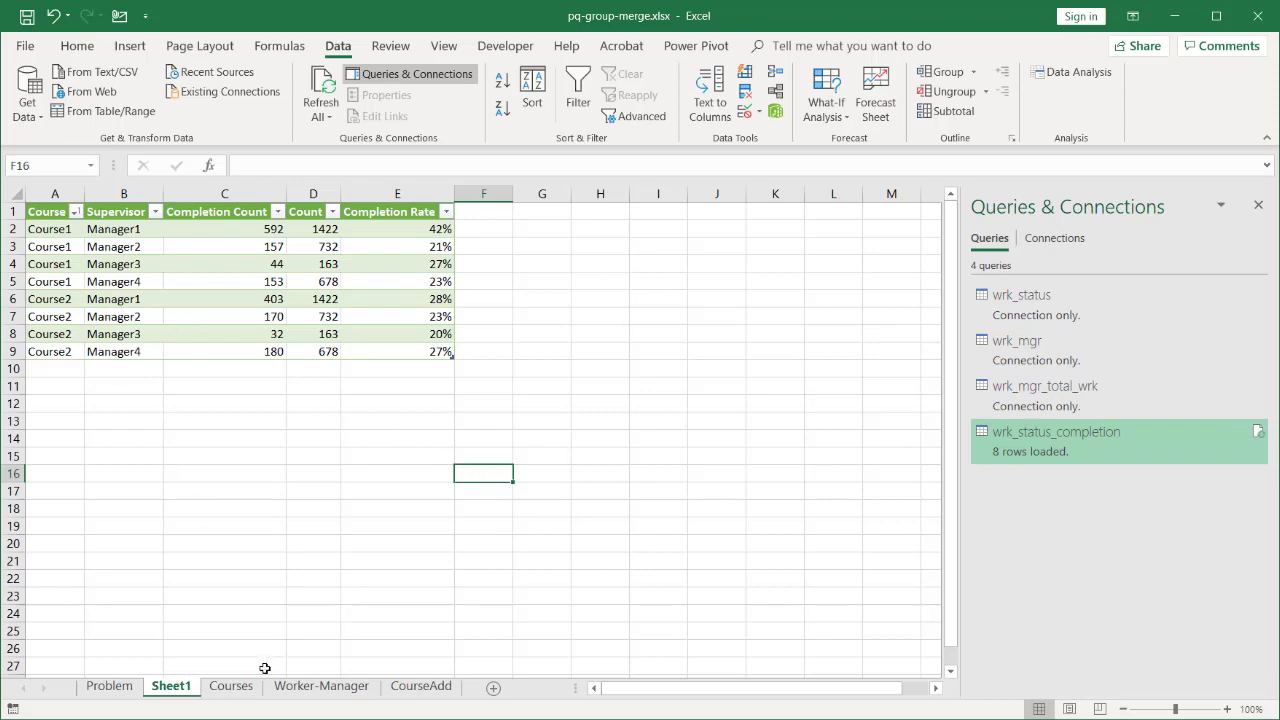
- Compare the Courses records with the Sheet1 report and reread the problem and complication on the Problem sheet
{"action": "left_click", "coordinate": [231, 686]}
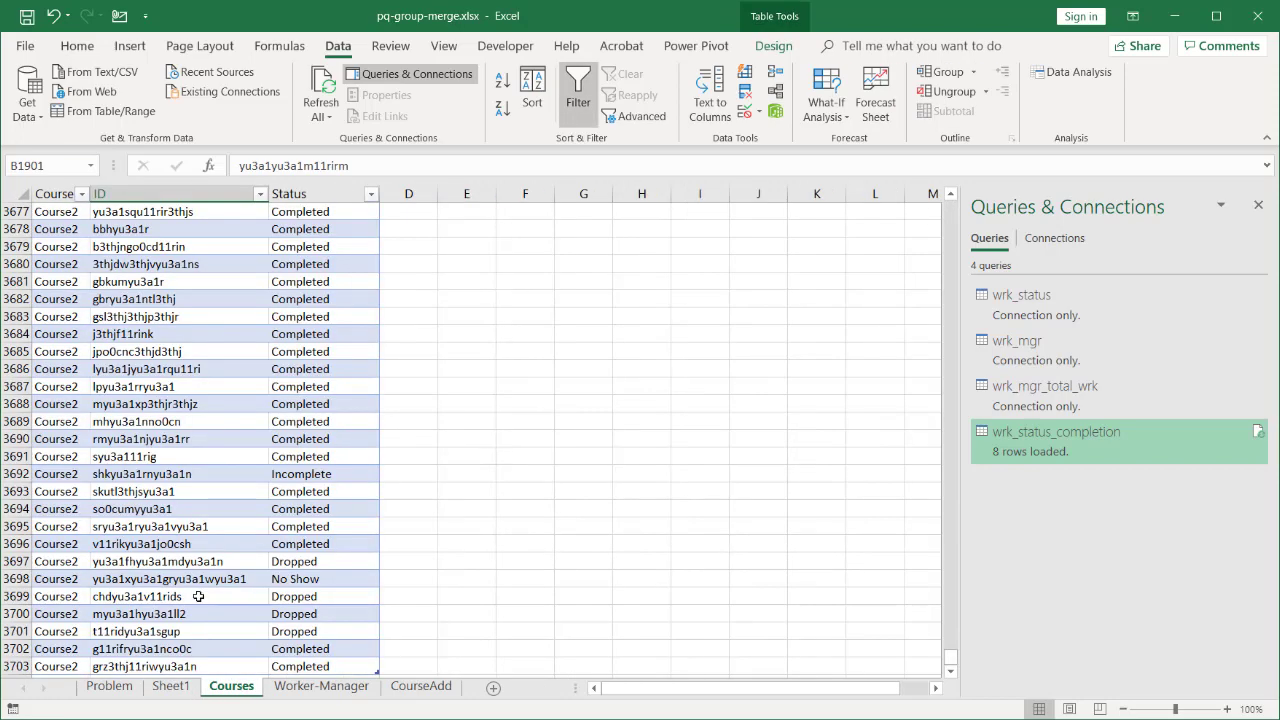
{"action": "left_click", "coordinate": [168, 684]}
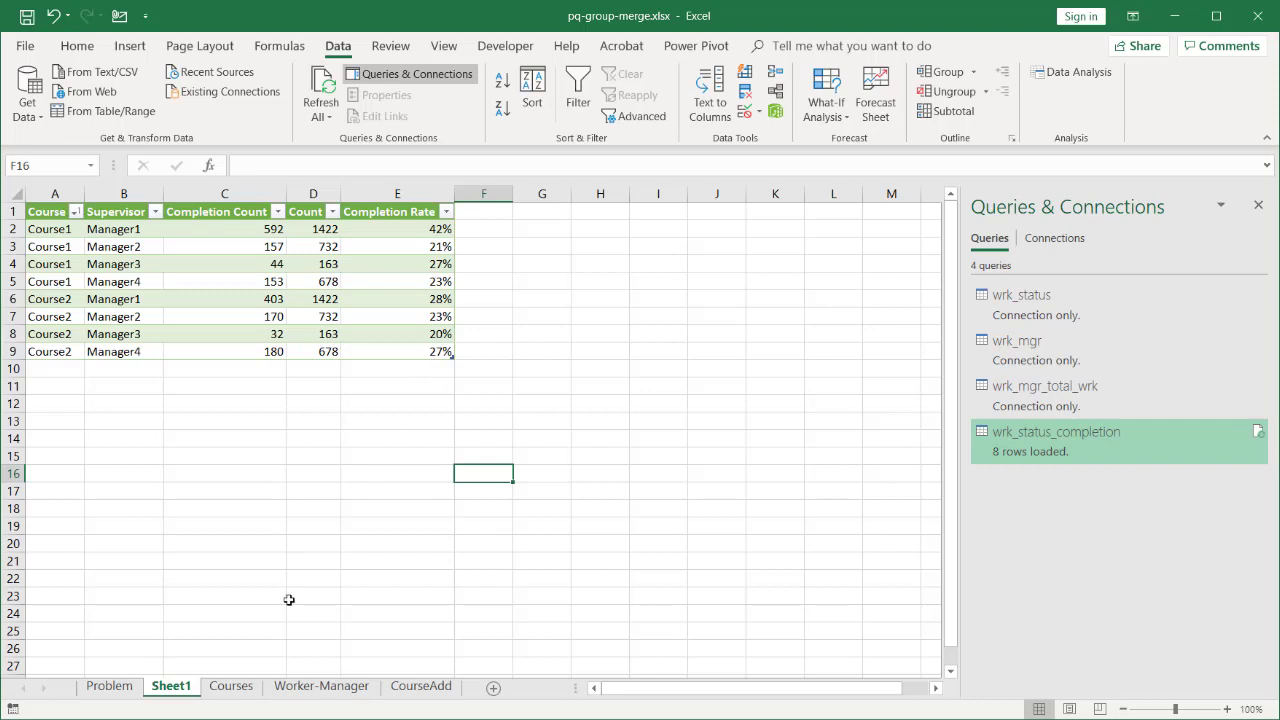
{"action": "left_click", "coordinate": [234, 687]}
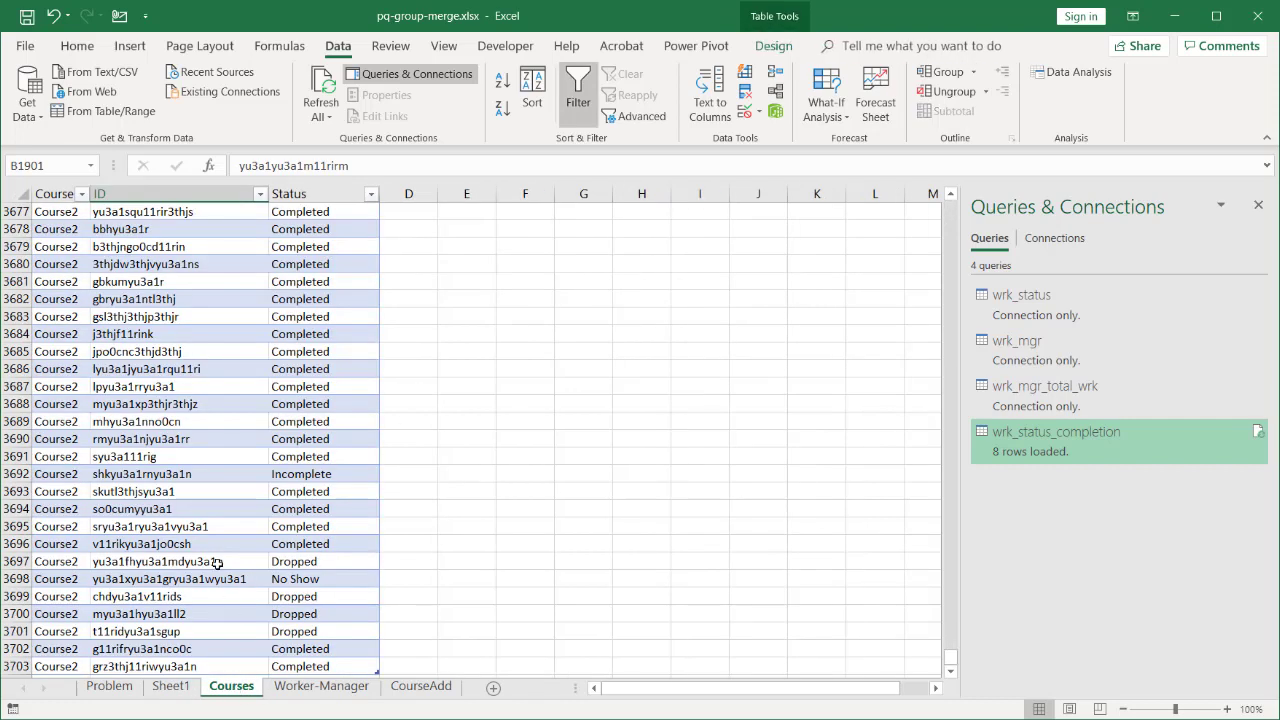
{"action": "left_click", "coordinate": [172, 687]}
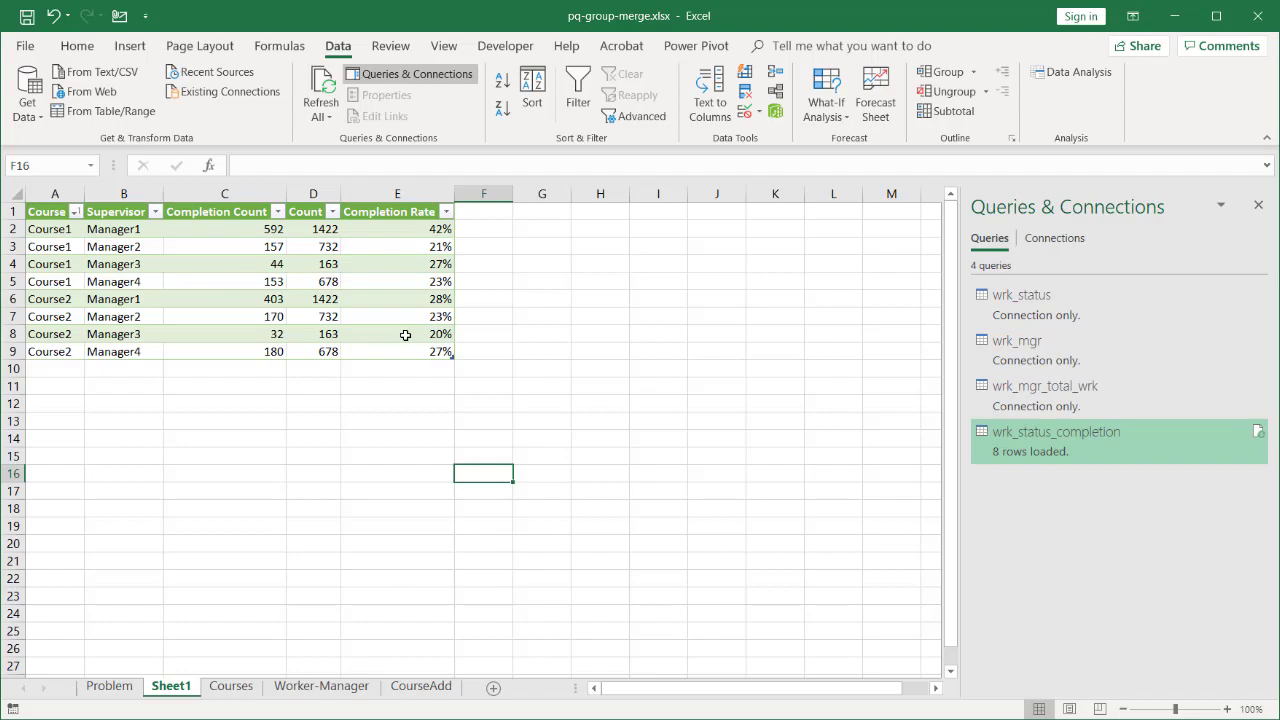
{"action": "left_click", "coordinate": [109, 687]}
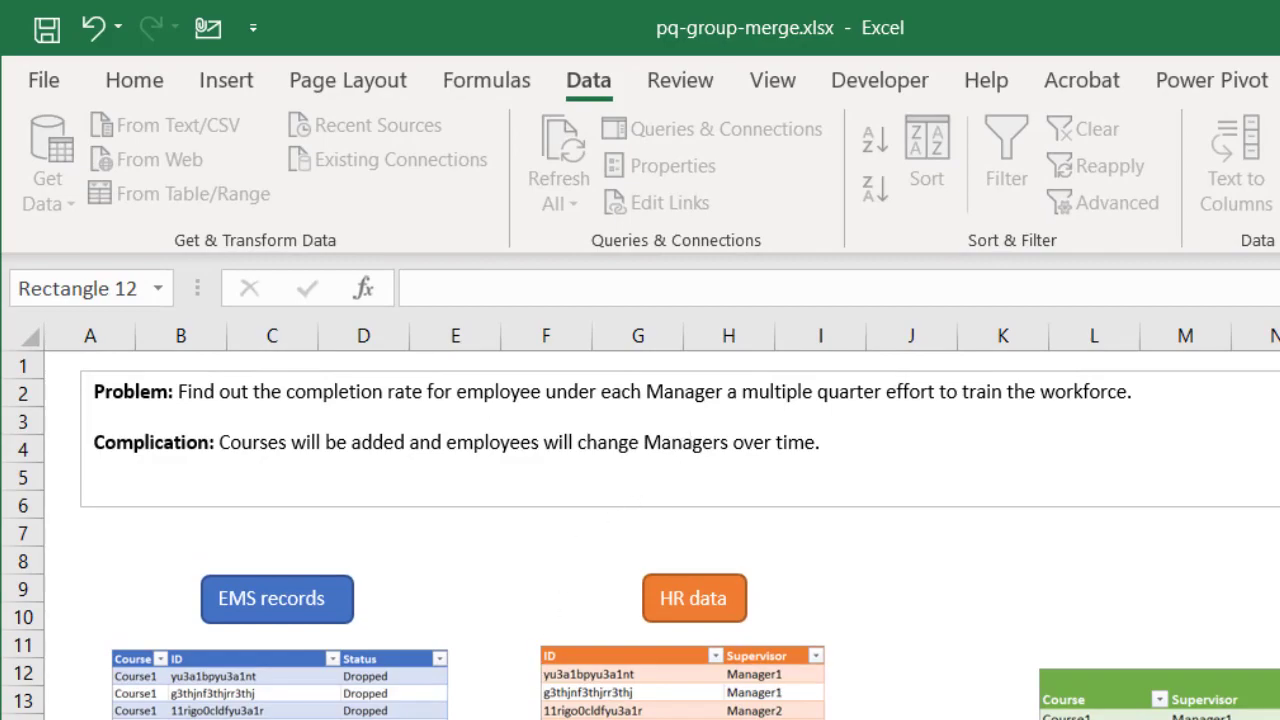
- Add a worker in row 2997 at the end of the Worker-Manager table with ID new and supervisor Manager10
{"action": "left_click", "coordinate": [321, 686]}
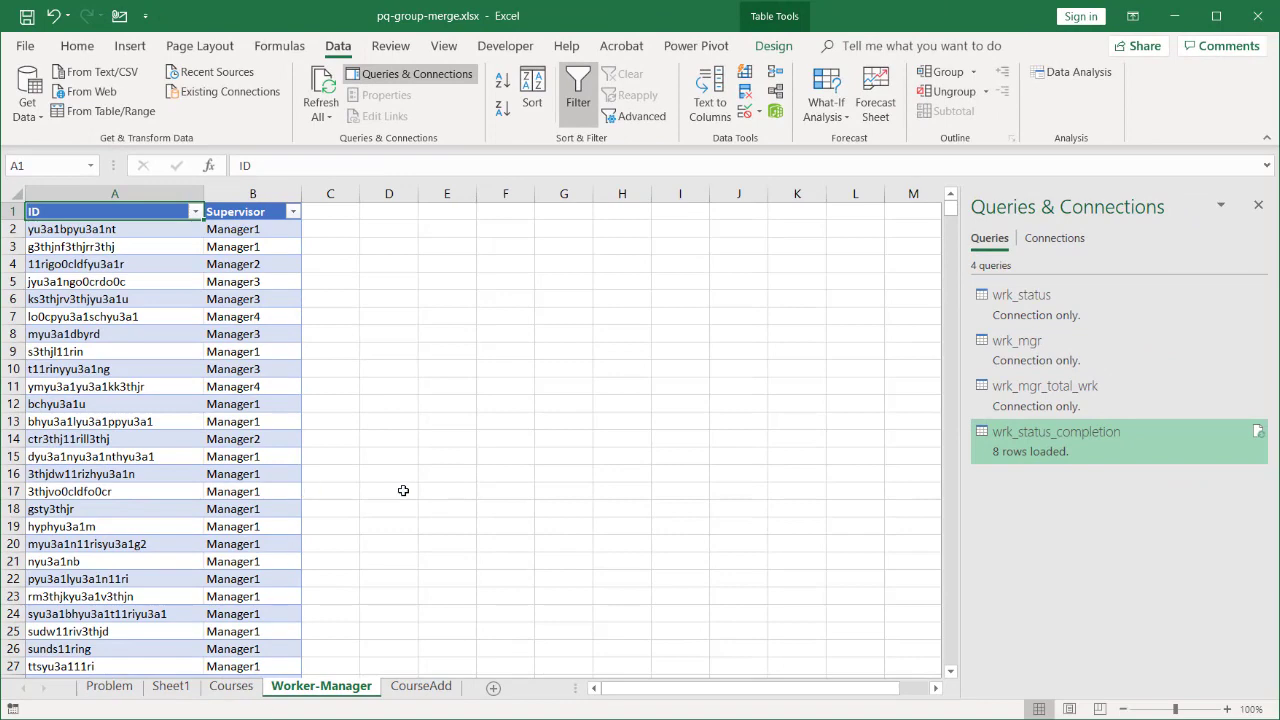
{"action": "left_click_drag", "start_coordinate": [949, 212], "coordinate": [950, 657]}
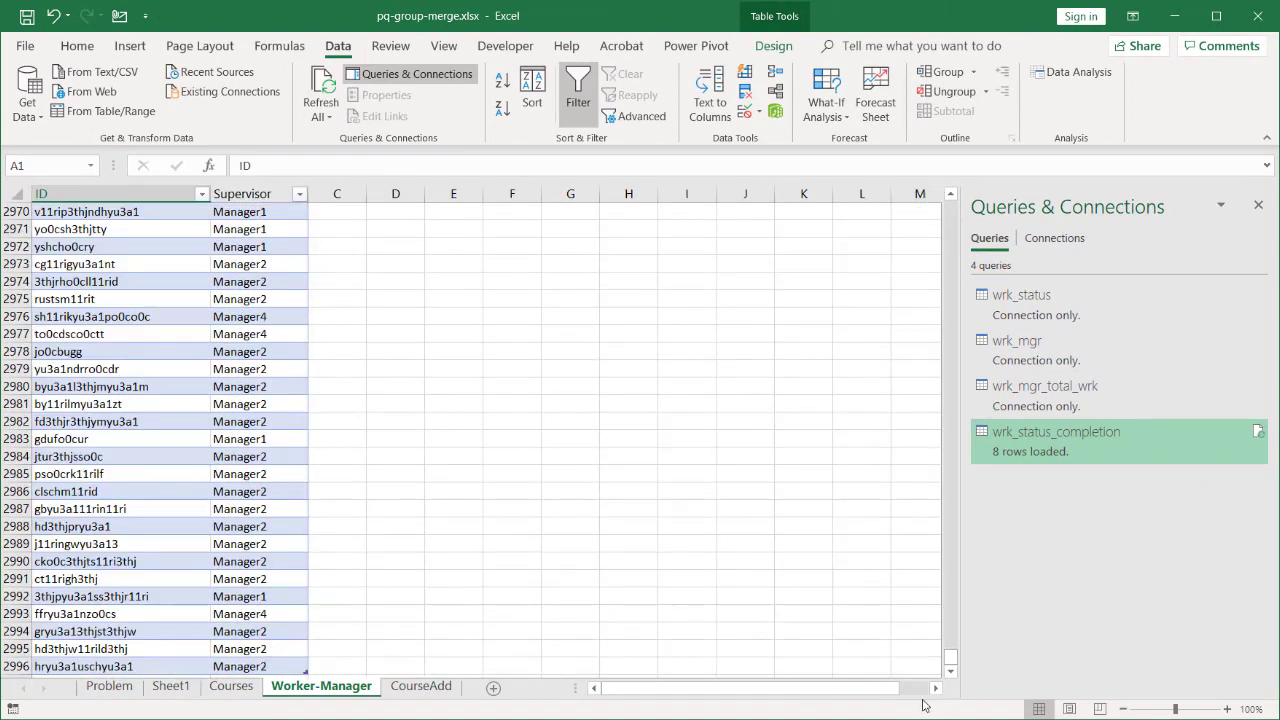
{"action": "left_click", "coordinate": [160, 668]}
{"action": "key", "text": "Down"}
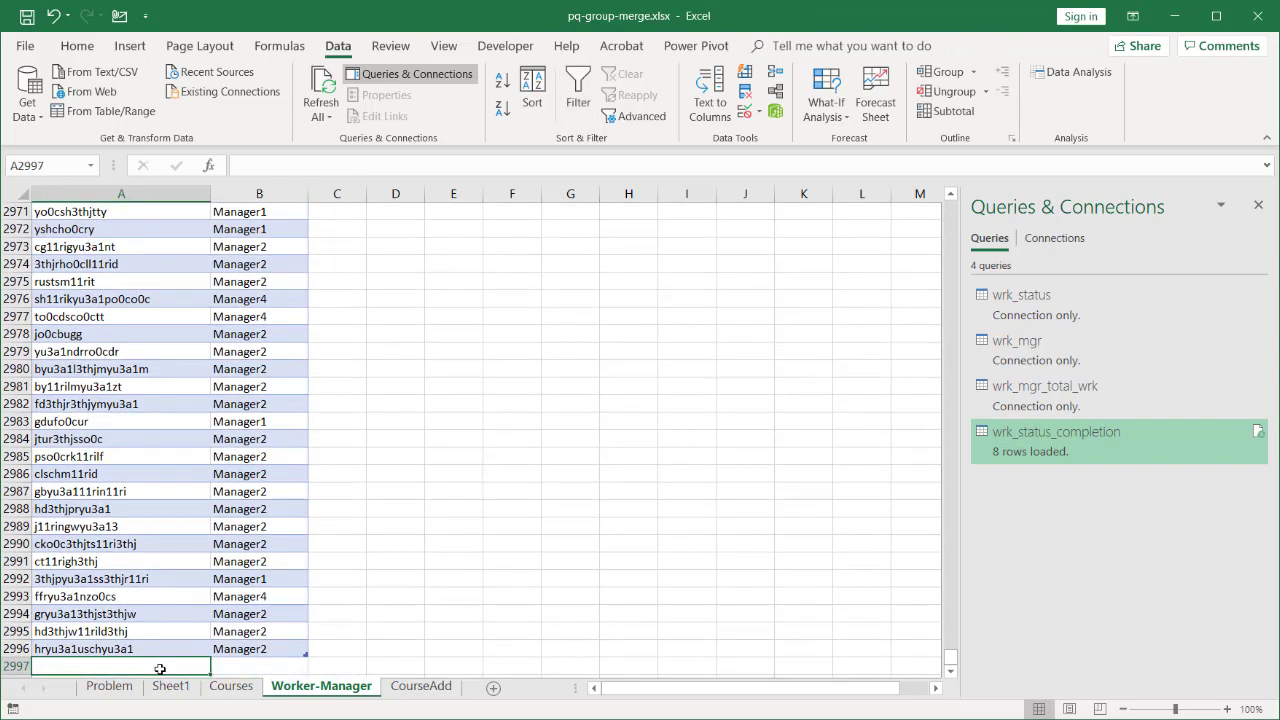
{"action": "type", "text": "new"}
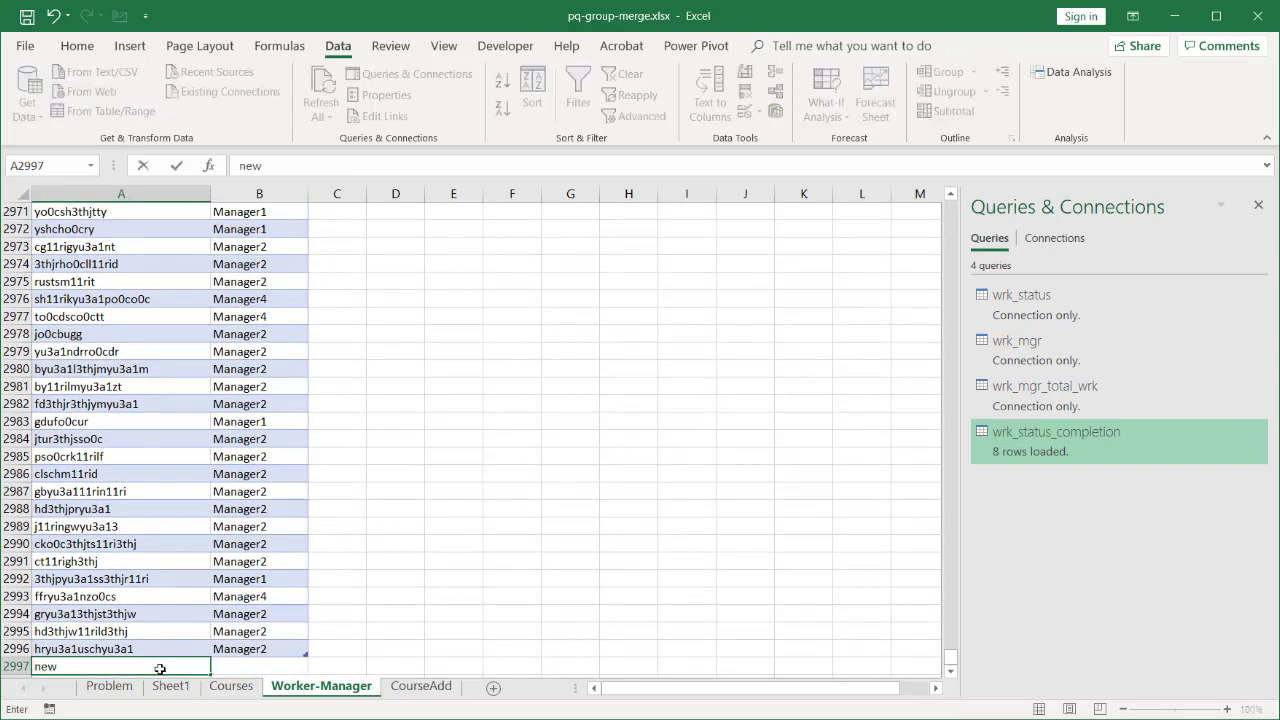
{"action": "left_click", "coordinate": [252, 664]}
{"action": "type", "text": "Manager"}
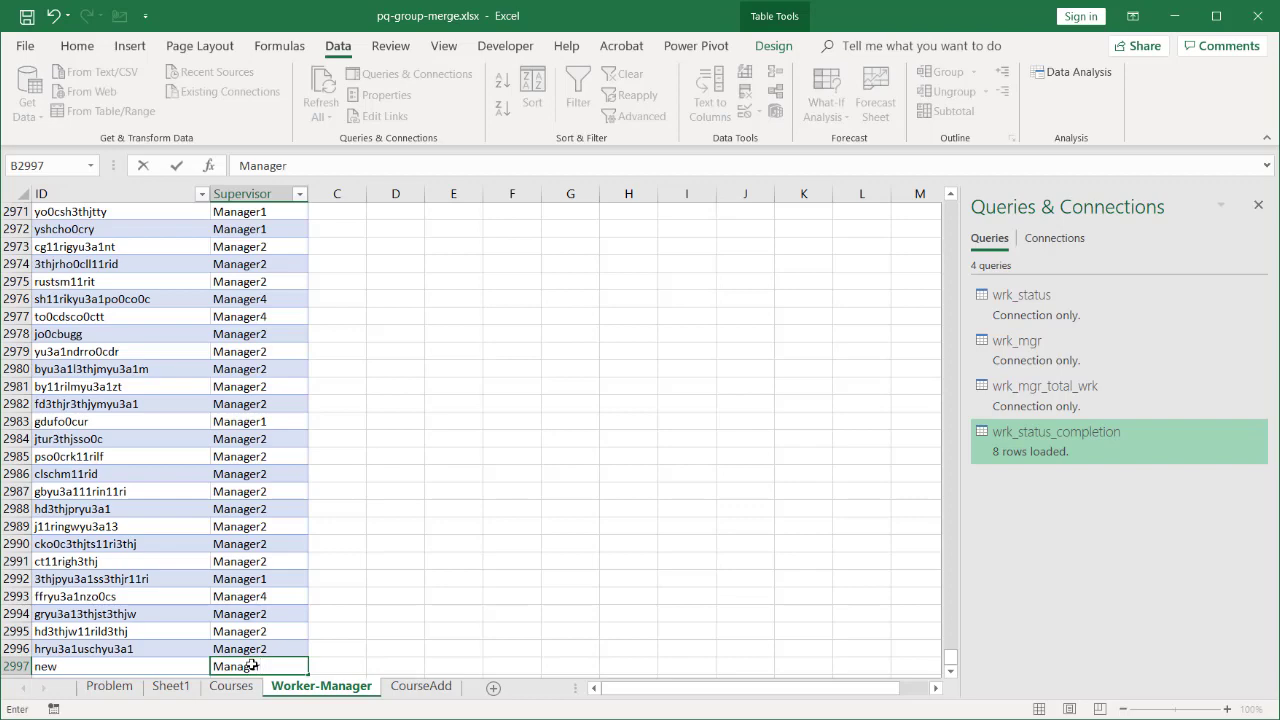
{"action": "type", "text": "10"}
{"action": "key", "text": "Return"}
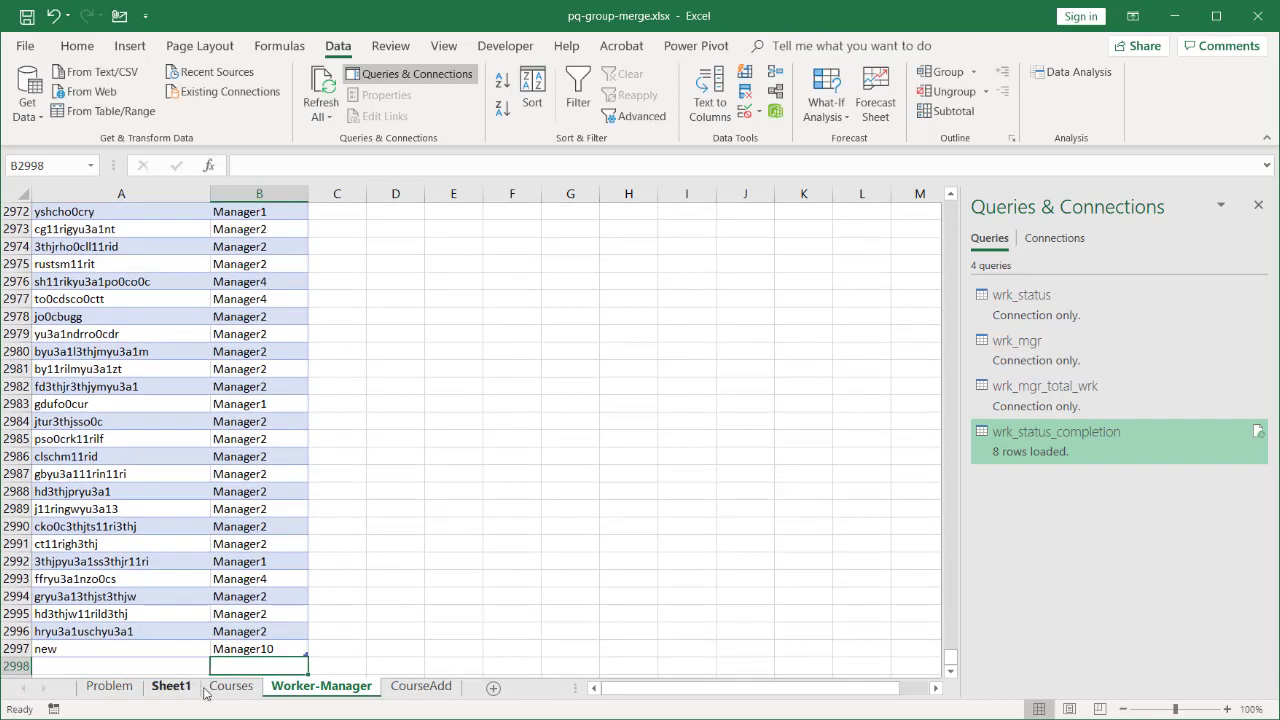
- Add a record in row 3704 of the Courses table with course Course2, ID new and status Completed
{"action": "left_click", "coordinate": [230, 688]}
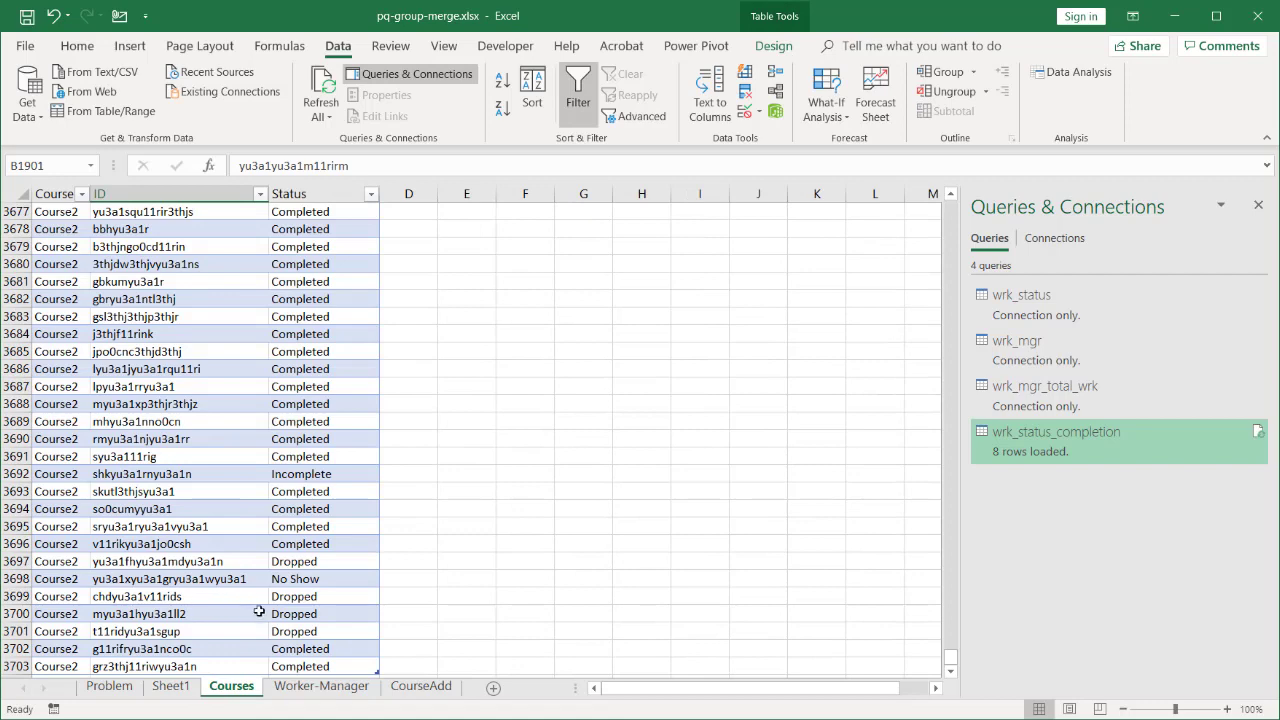
{"action": "scroll", "coordinate": [315, 660], "scroll_direction": "down", "scroll_amount": 1}
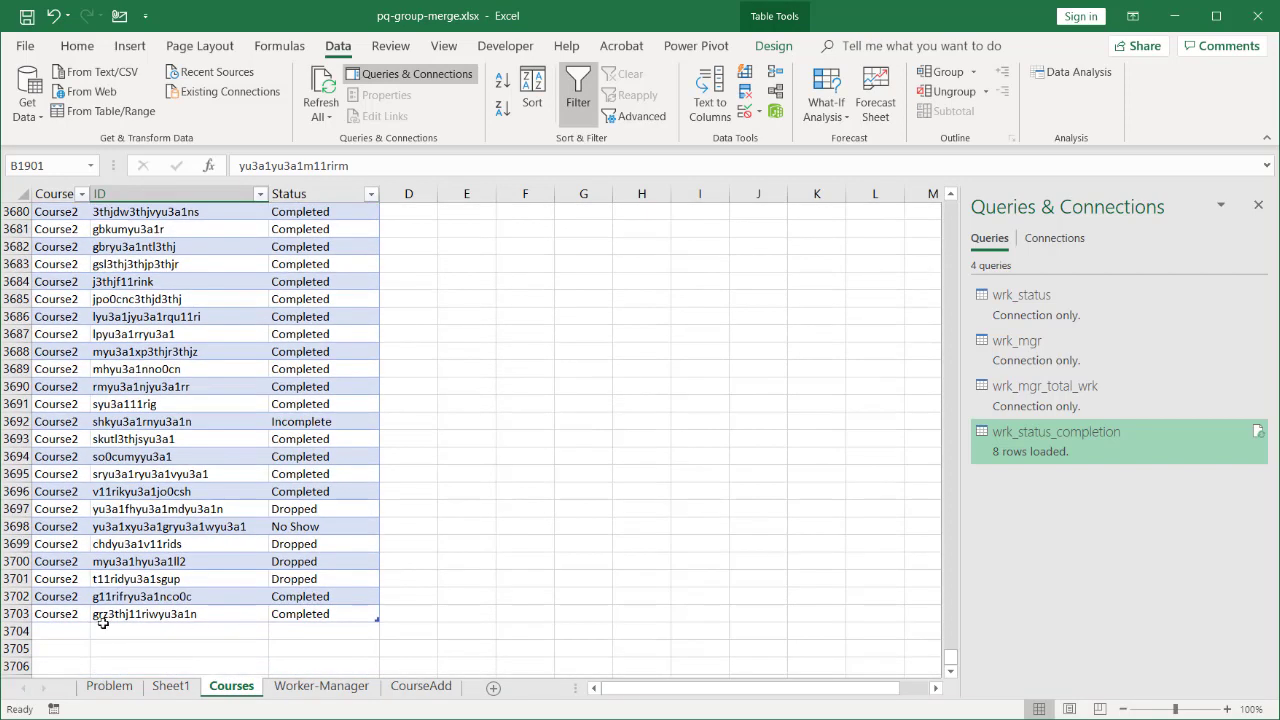
{"action": "left_click", "coordinate": [58, 630]}
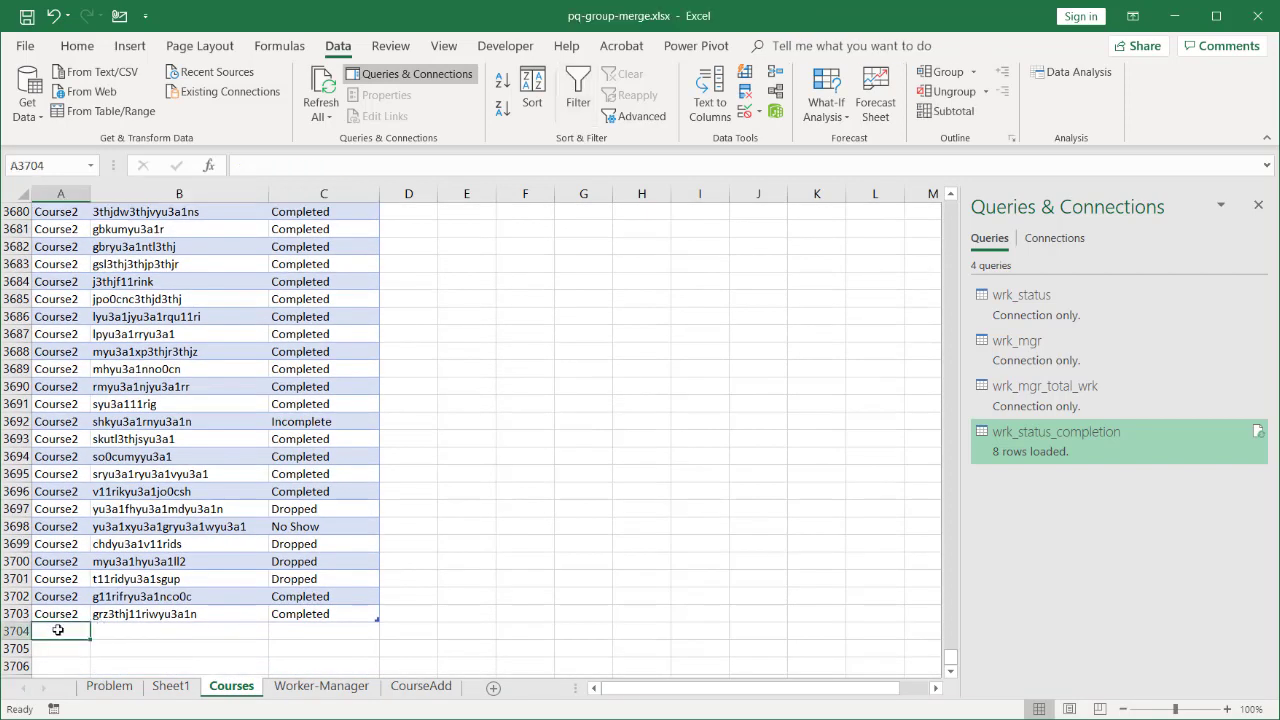
{"action": "type", "text": "Coi"}
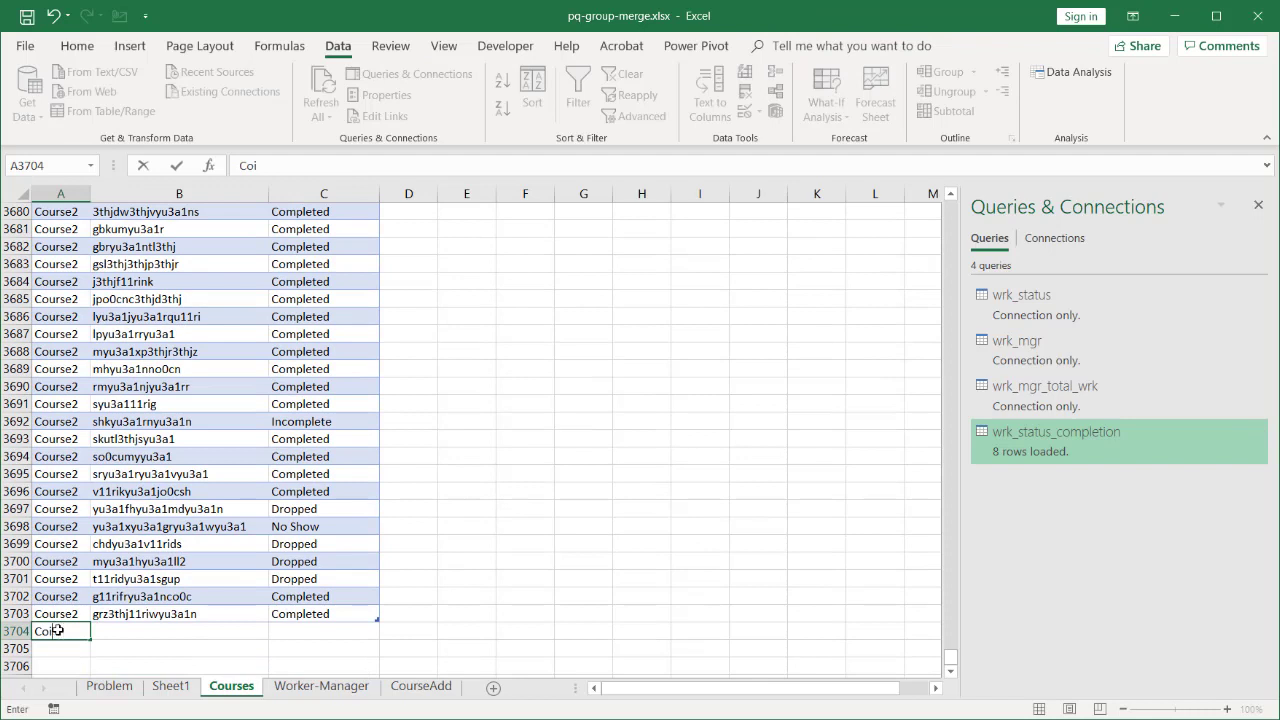
{"action": "type", "text": "ure2"}
{"action": "key", "text": "Tab"}
{"action": "type", "text": "new"}
{"action": "key", "text": "Tab"}
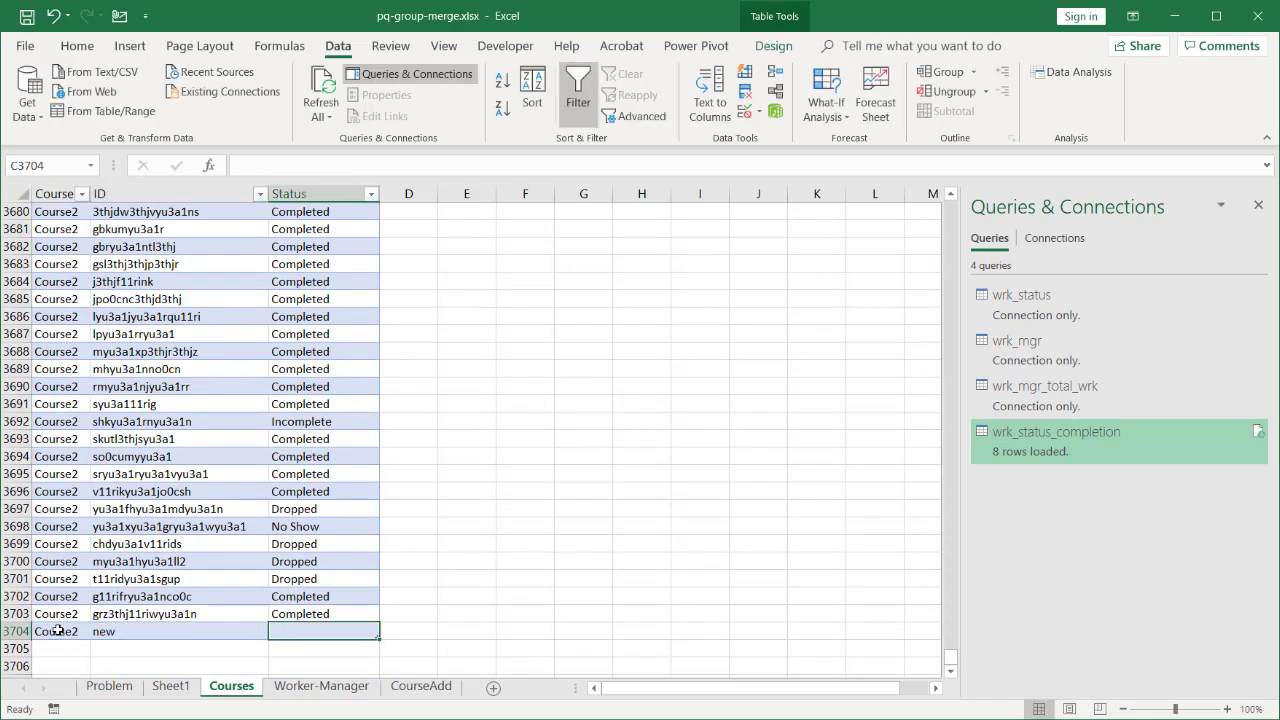
{"action": "type", "text": "Completed"}
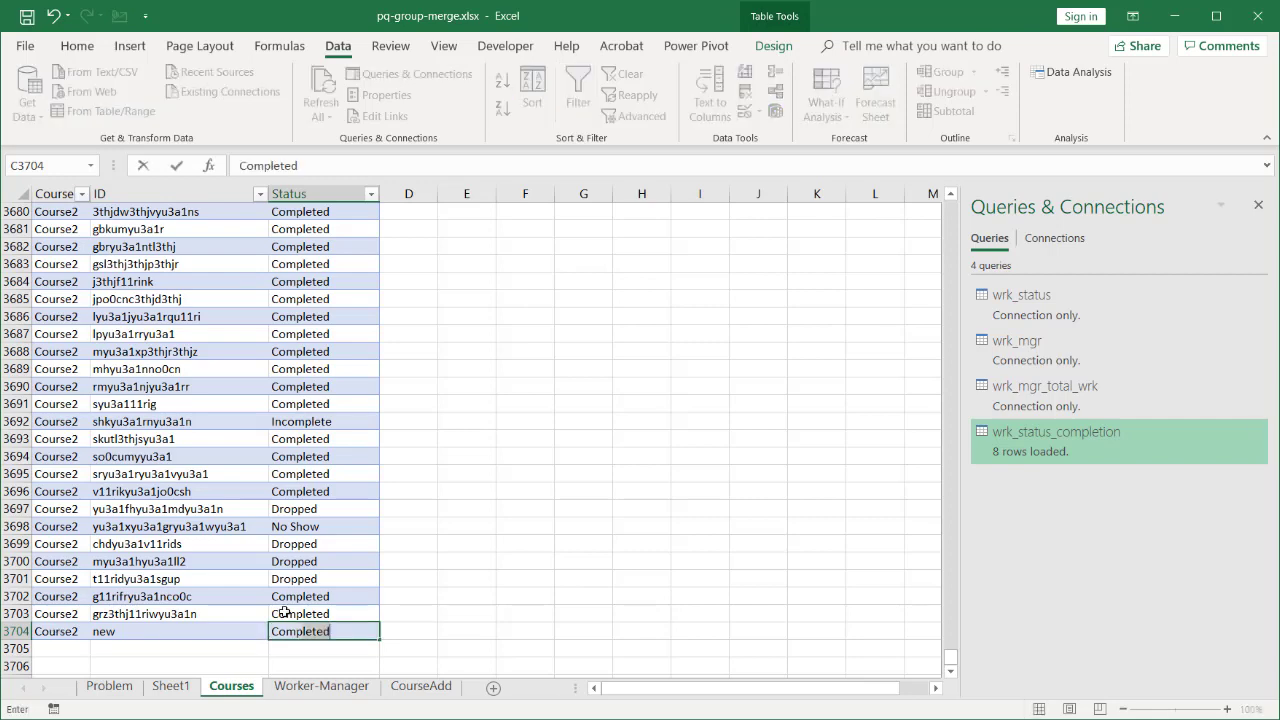
{"action": "left_click", "coordinate": [503, 577]}
- Refresh all queries from the Sheet1 report and check the Manager10 row for Course2
{"action": "left_click", "coordinate": [171, 686]}
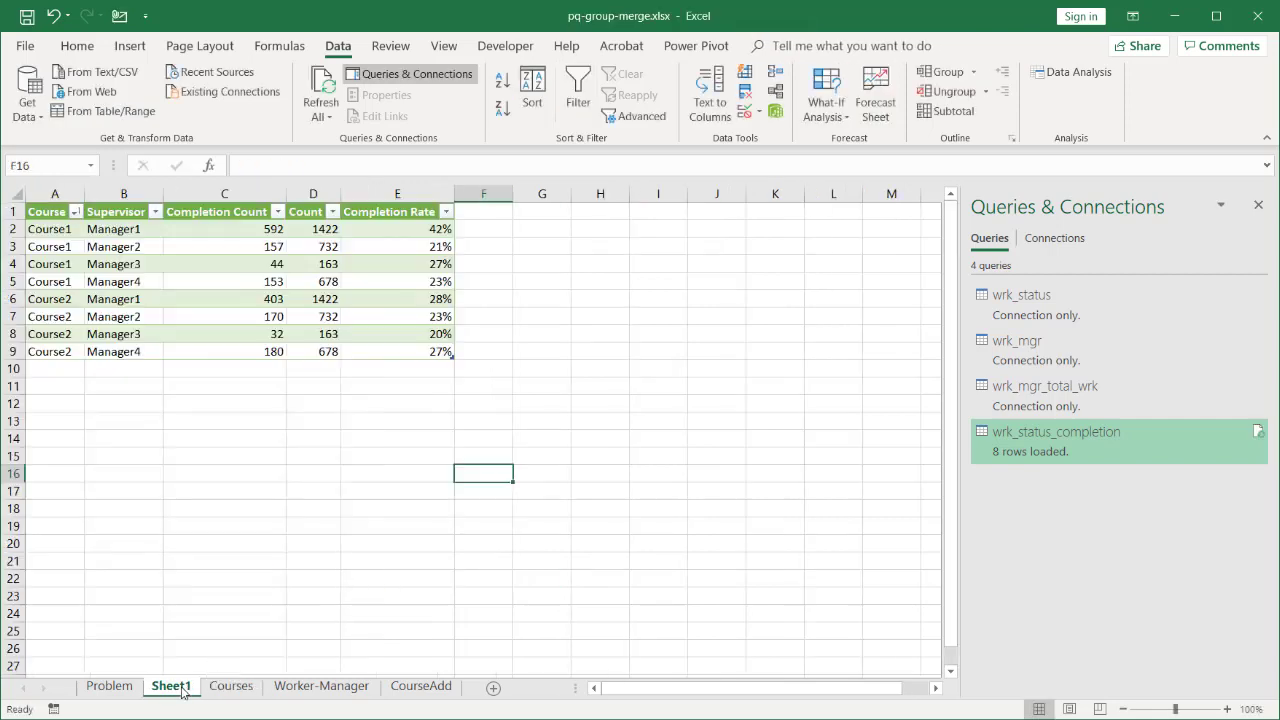
{"action": "left_click", "coordinate": [318, 88]}
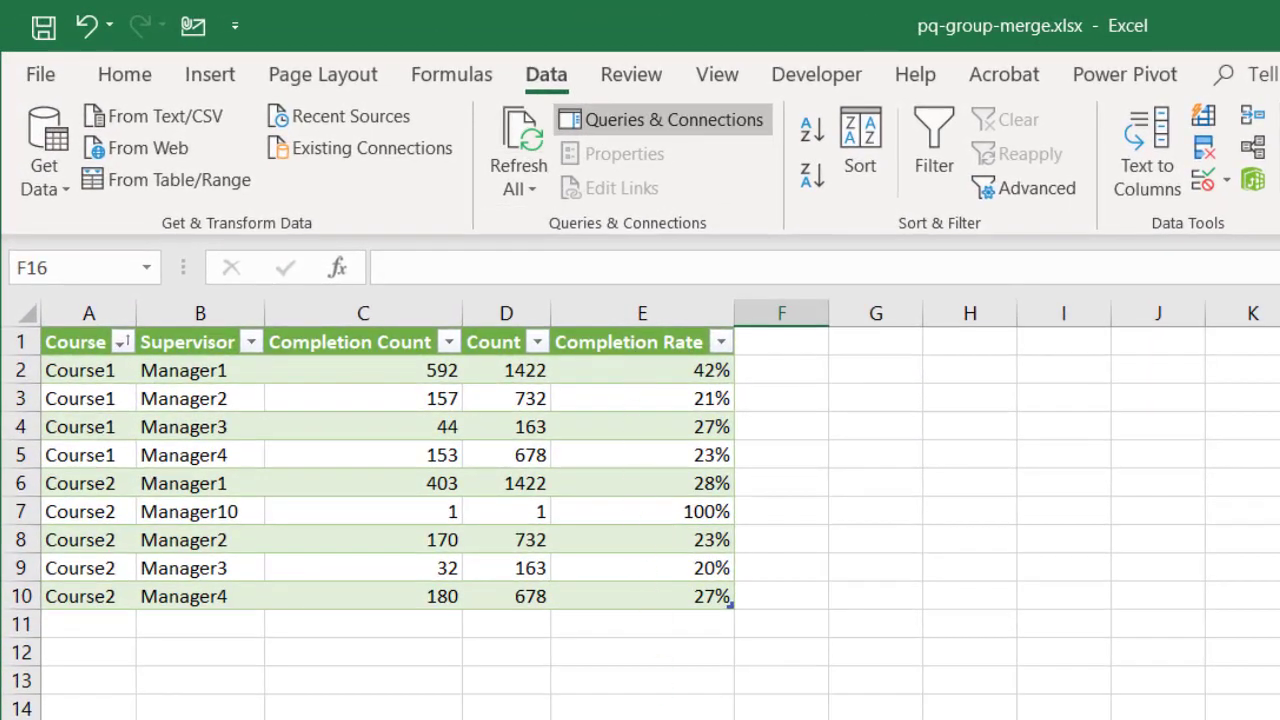
{"action": "left_click_drag", "start_coordinate": [89, 510], "coordinate": [628, 524]}
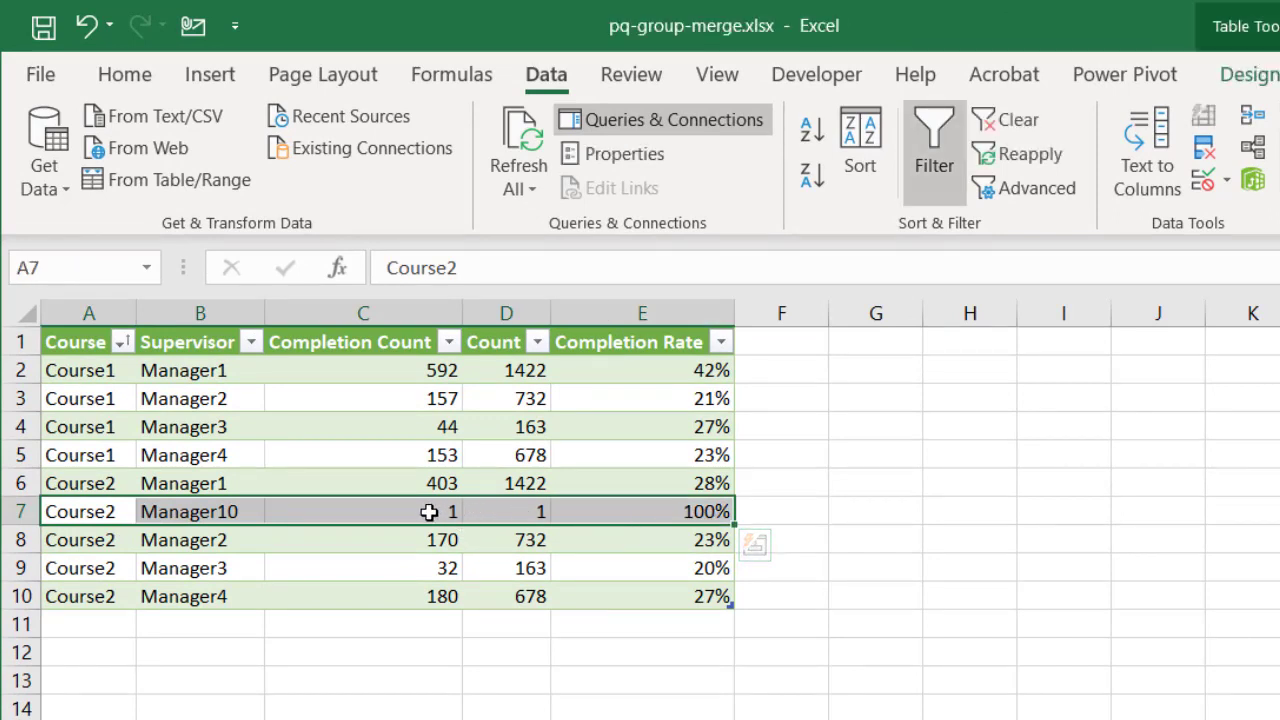
{"action": "left_click", "coordinate": [591, 510]}
{"action": "left_click", "coordinate": [1094, 689]}
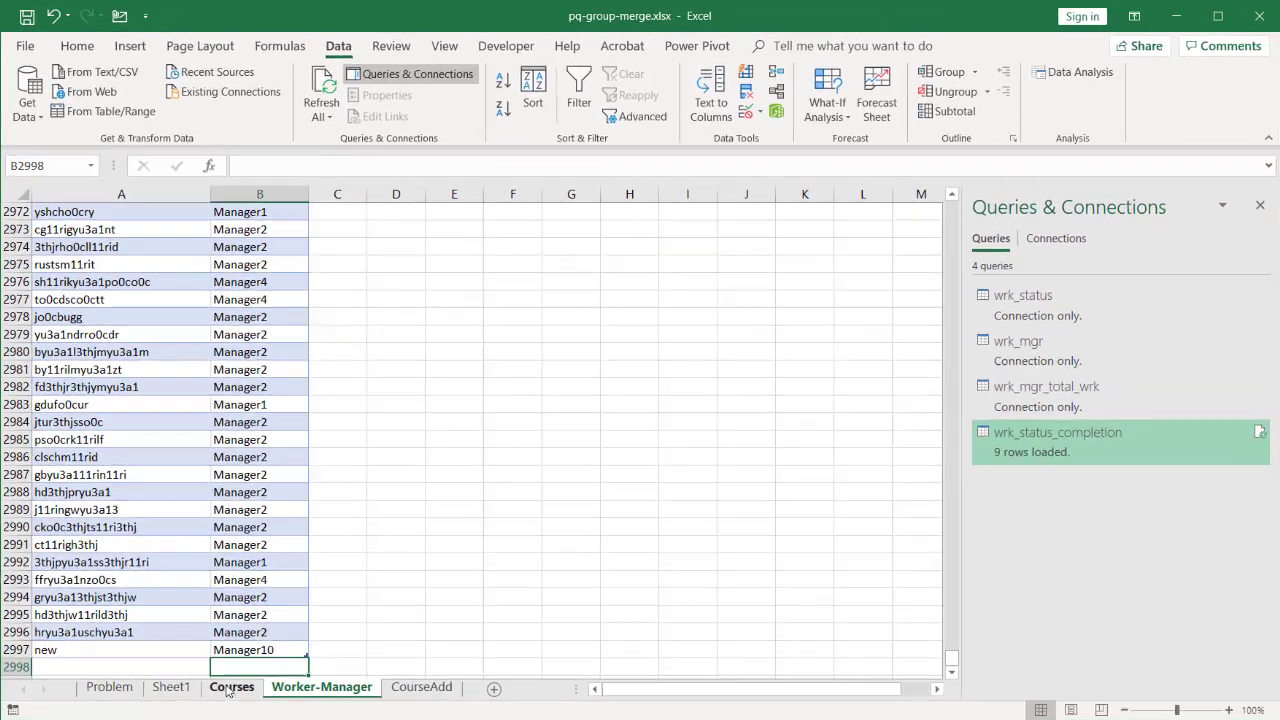
- Check the added entries at the end of the Courses and Worker-Manager tables and return to the Sheet1 report
{"action": "left_click", "coordinate": [229, 687]}
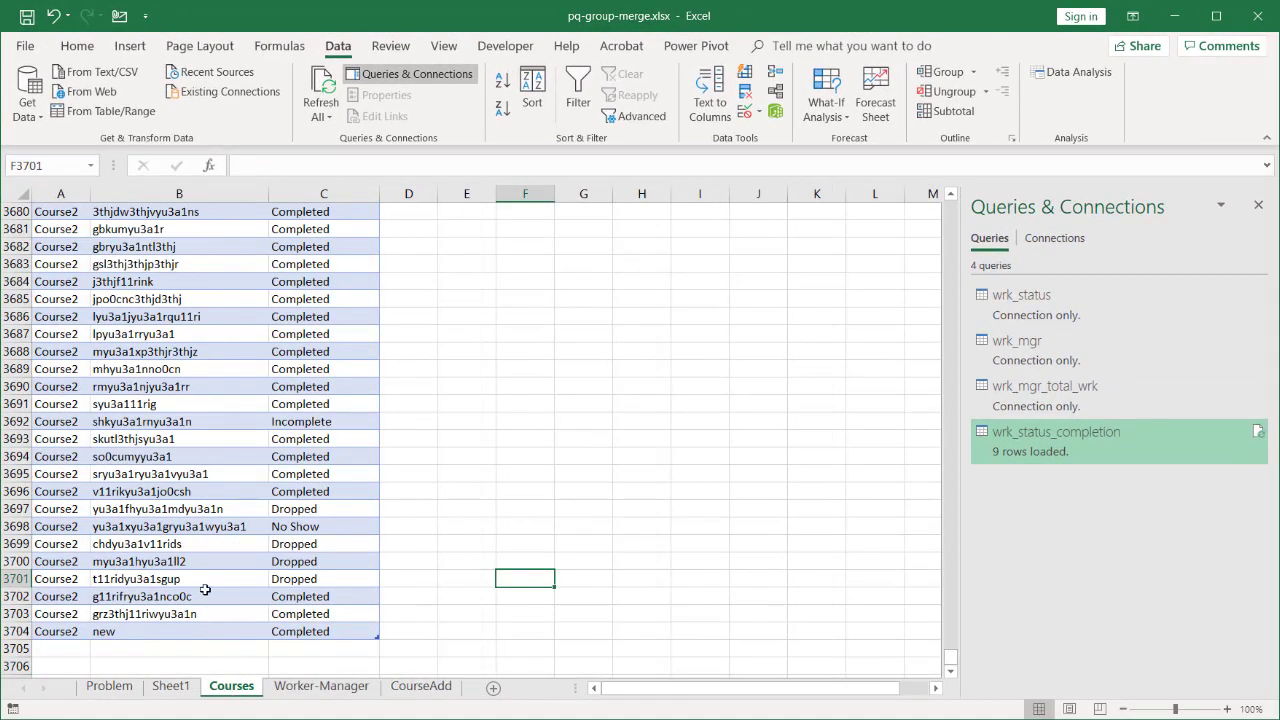
{"action": "left_click", "coordinate": [314, 688]}
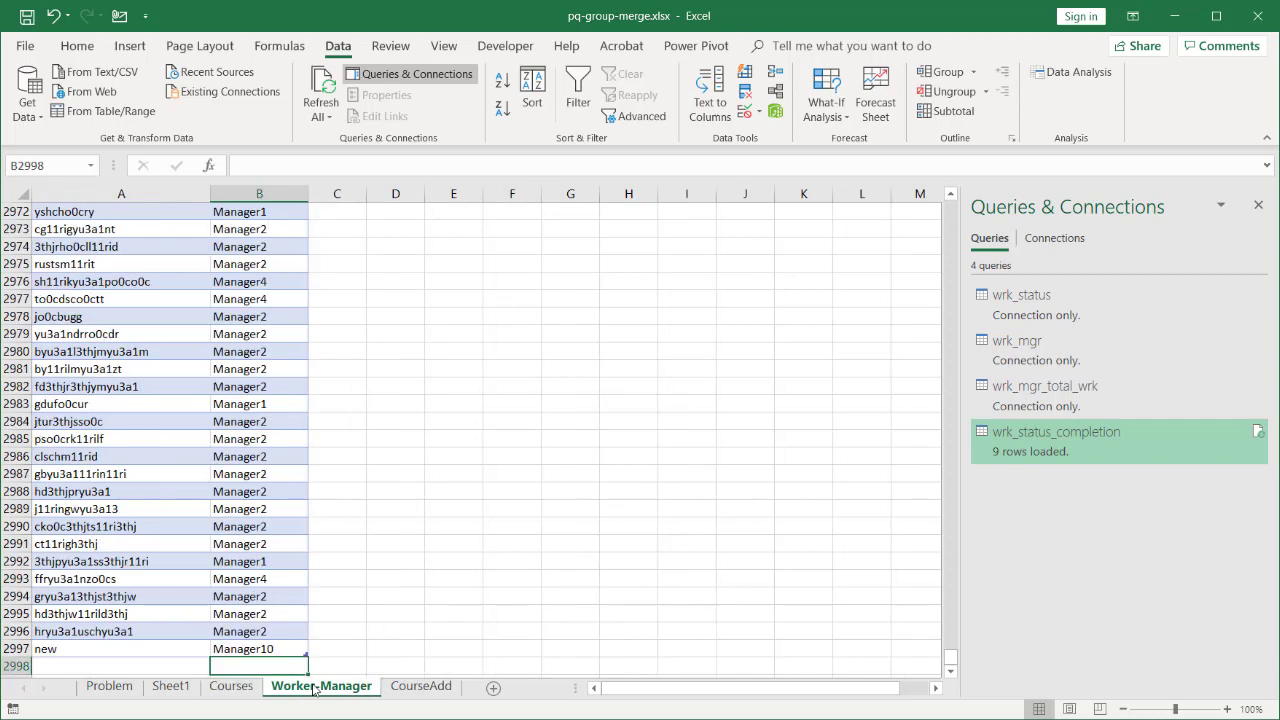
{"action": "left_click", "coordinate": [170, 687]}
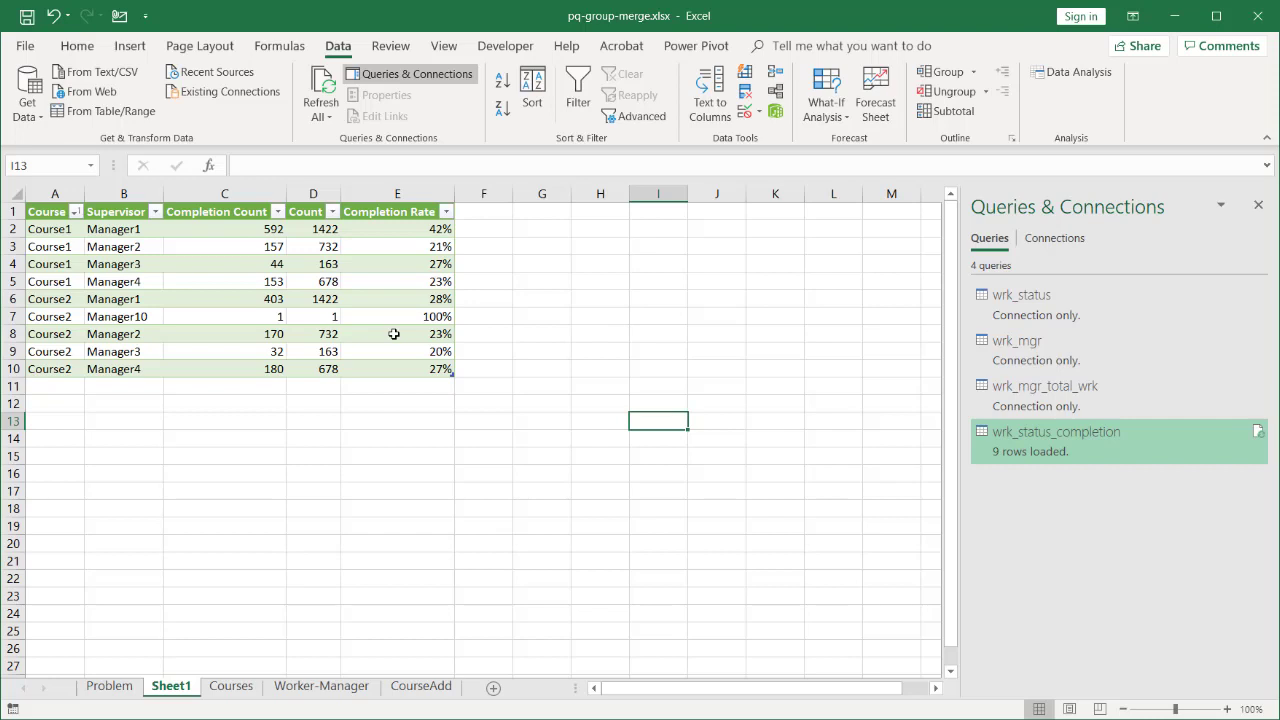
- Return to the Problem sheet and close the Queries & Connections pane
{"action": "left_click", "coordinate": [105, 687]}
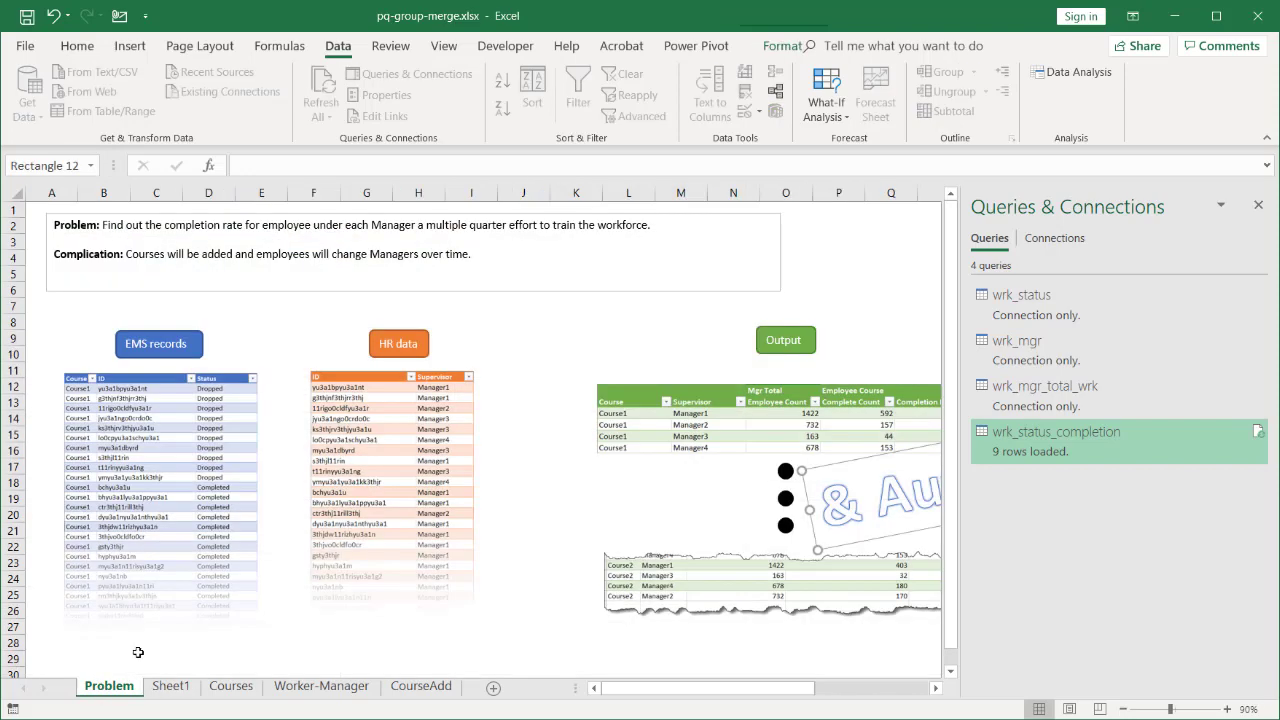
{"action": "left_click", "coordinate": [1258, 205]}
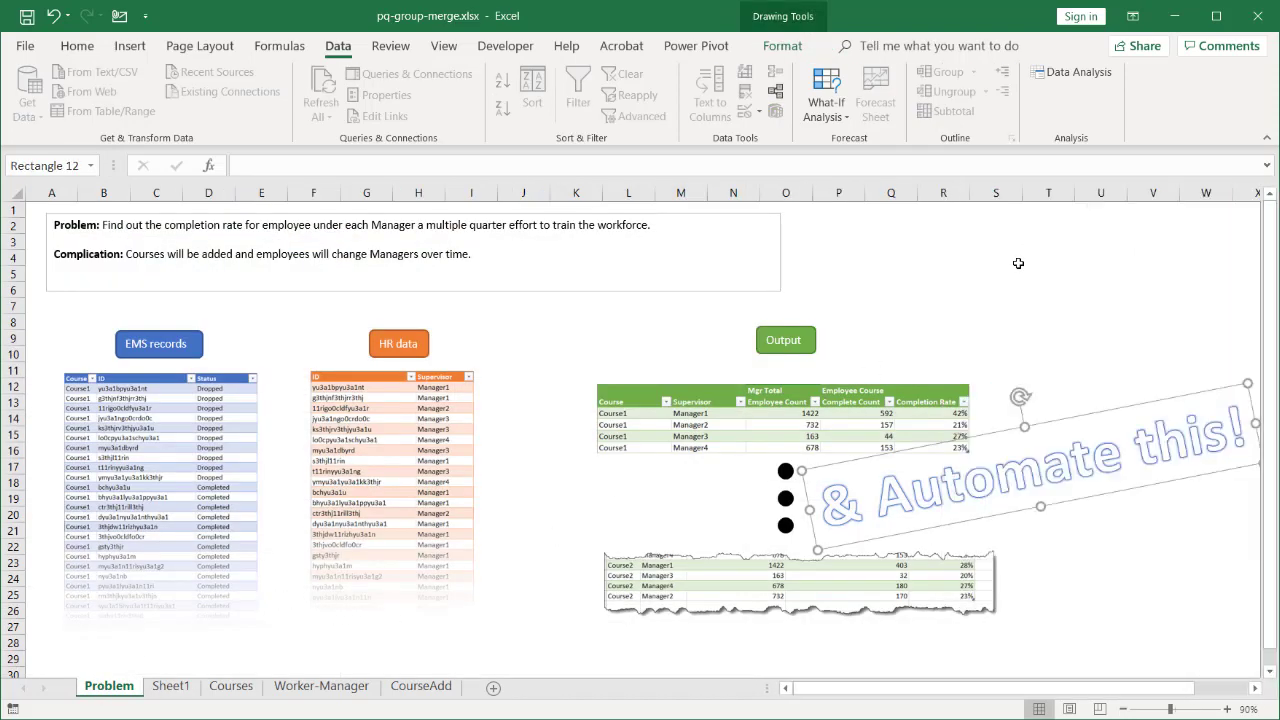